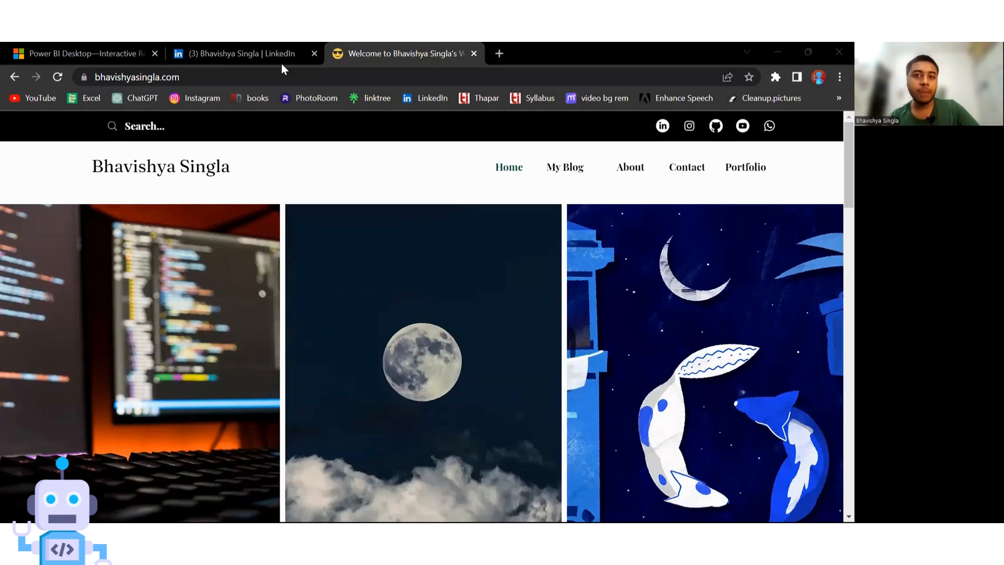
# - Switch to the finished Power BI dashboard, shorten the profit line chart's year range and inspect the customer profit table
pyautogui.click(551, 506)
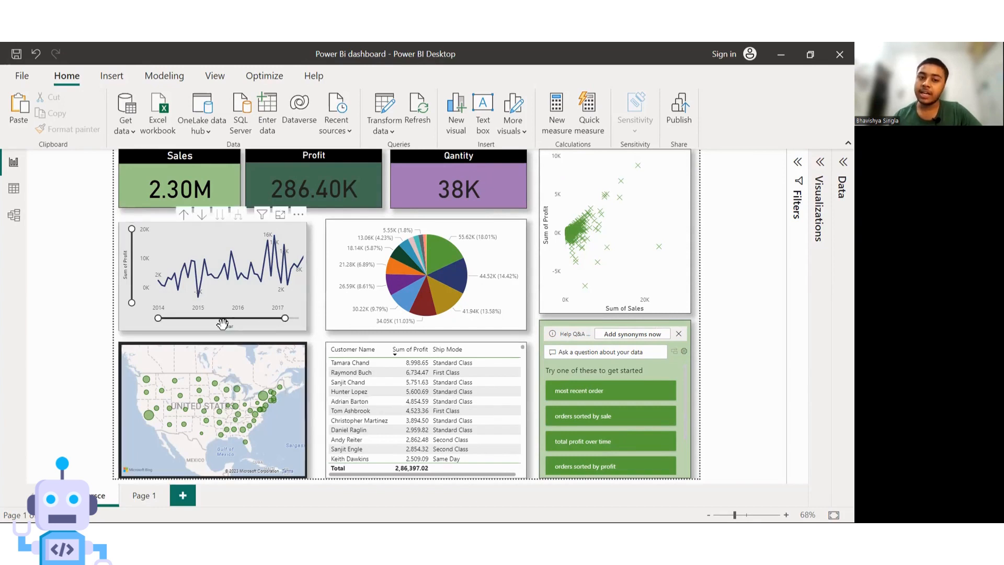
pyautogui.moveTo(284, 317); pyautogui.dragTo(222, 318)
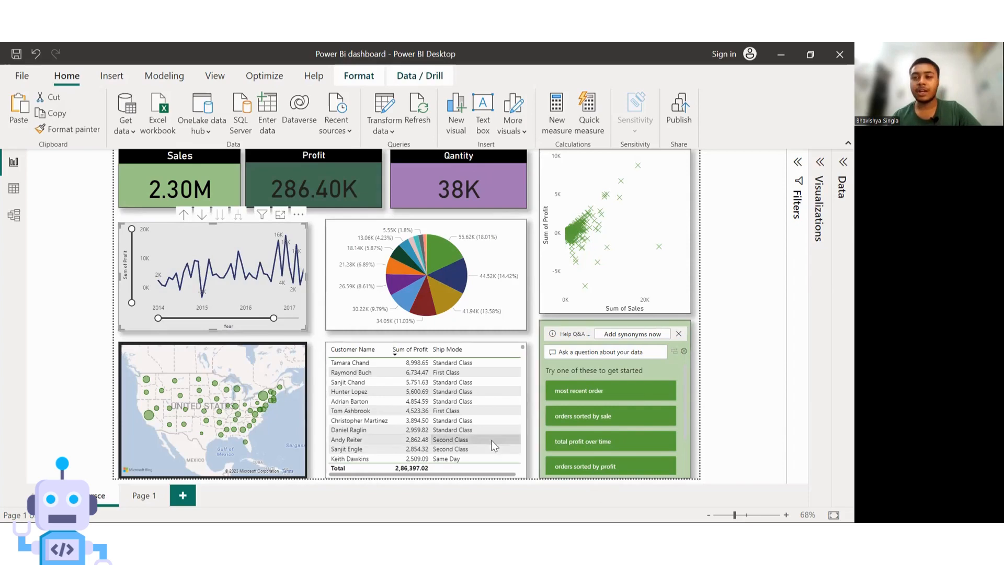
pyautogui.moveTo(400, 423)
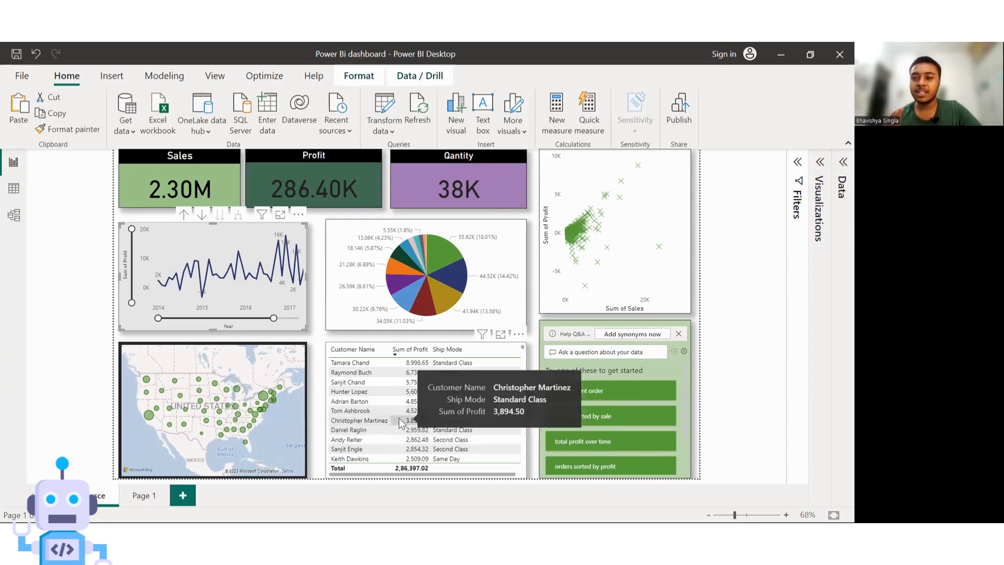
pyautogui.click(779, 55)
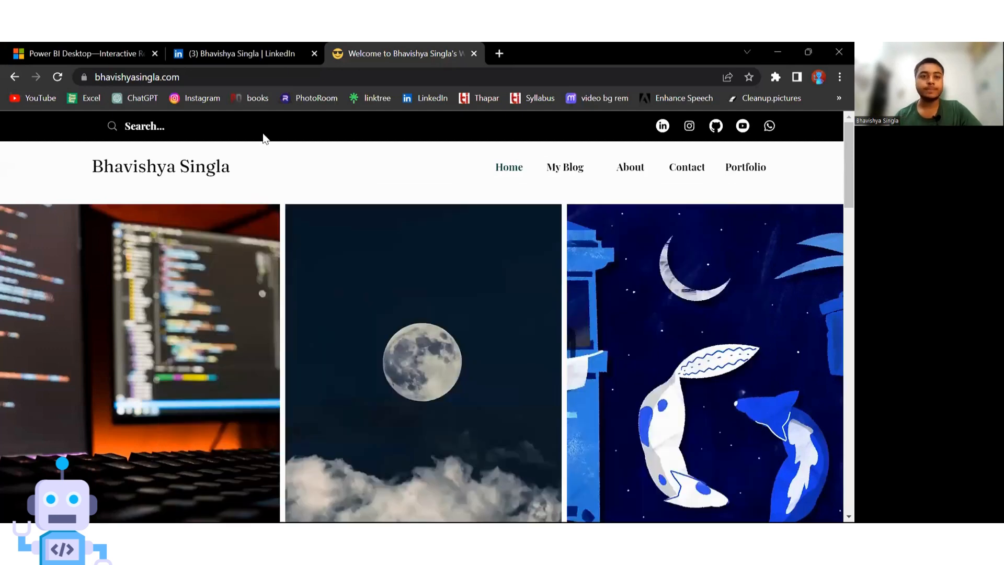
# - Switch to the browser's LinkedIn profile and look through it from the header to the Projects section
pyautogui.click(208, 45)
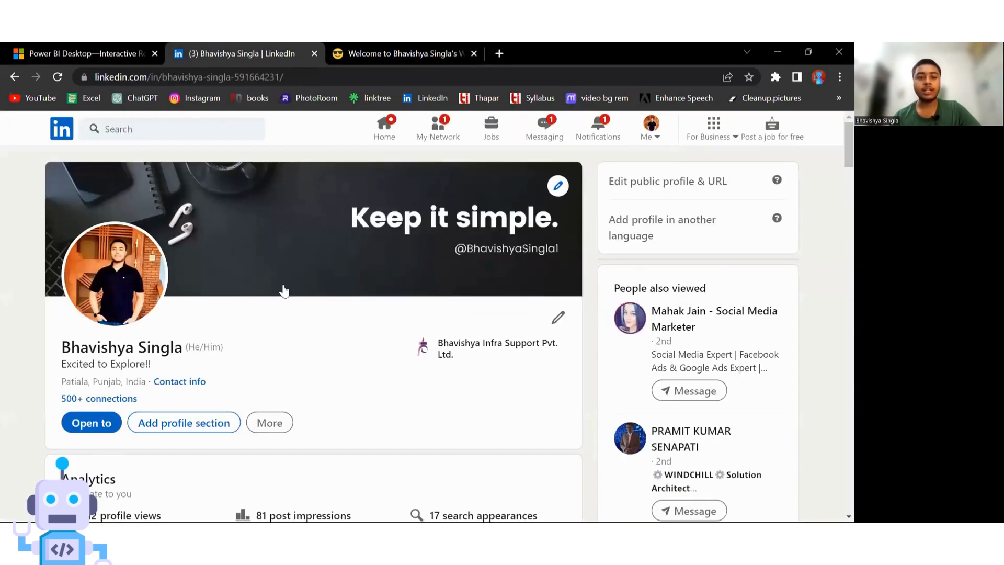
pyautogui.scroll(-1, 285, 291)
pyautogui.scroll(-5, 285, 291)
pyautogui.scroll(6, 38, 370)
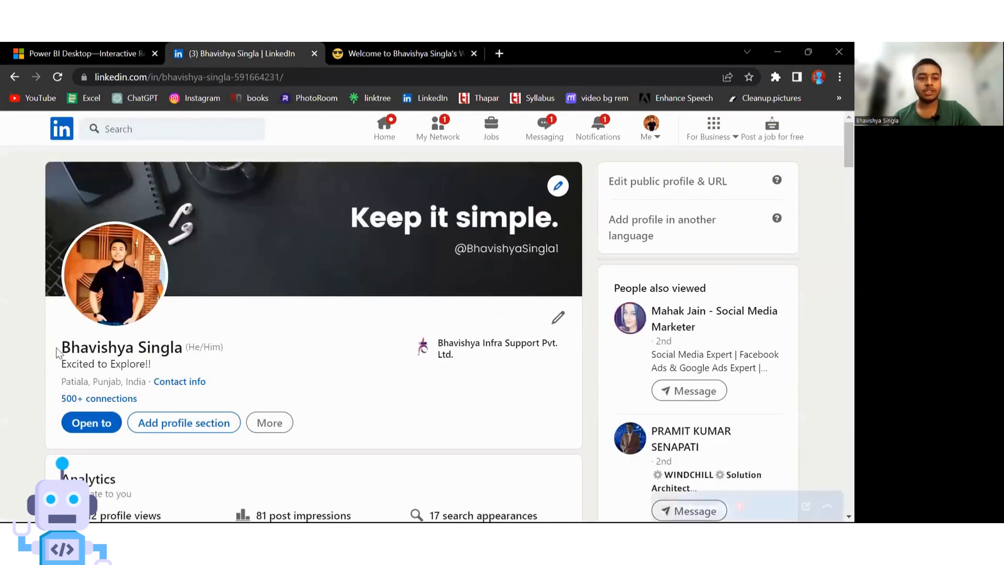
pyautogui.moveTo(58, 349); pyautogui.dragTo(162, 345)
pyautogui.click(270, 352)
pyautogui.scroll(-14, 284, 362)
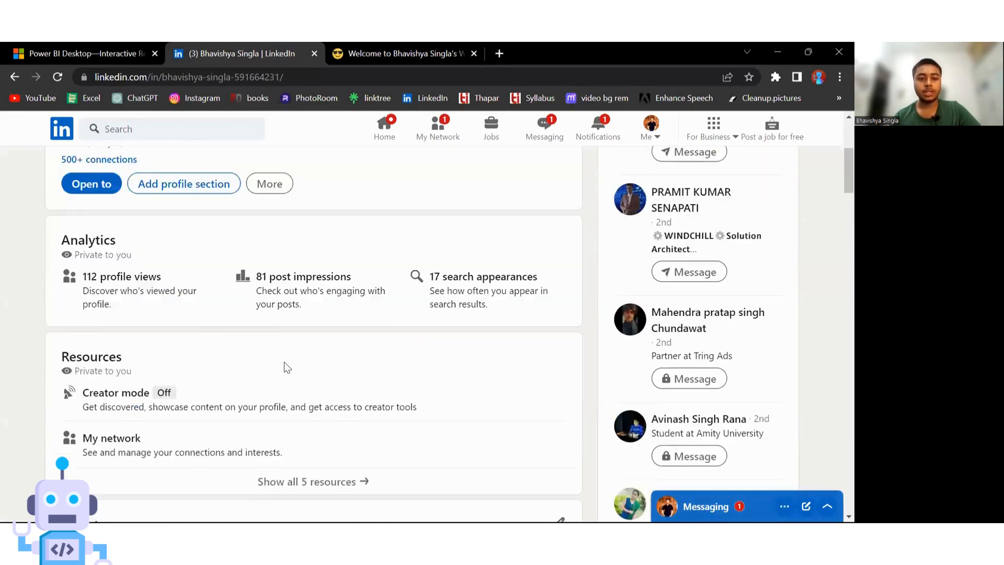
pyautogui.scroll(-20, 285, 368)
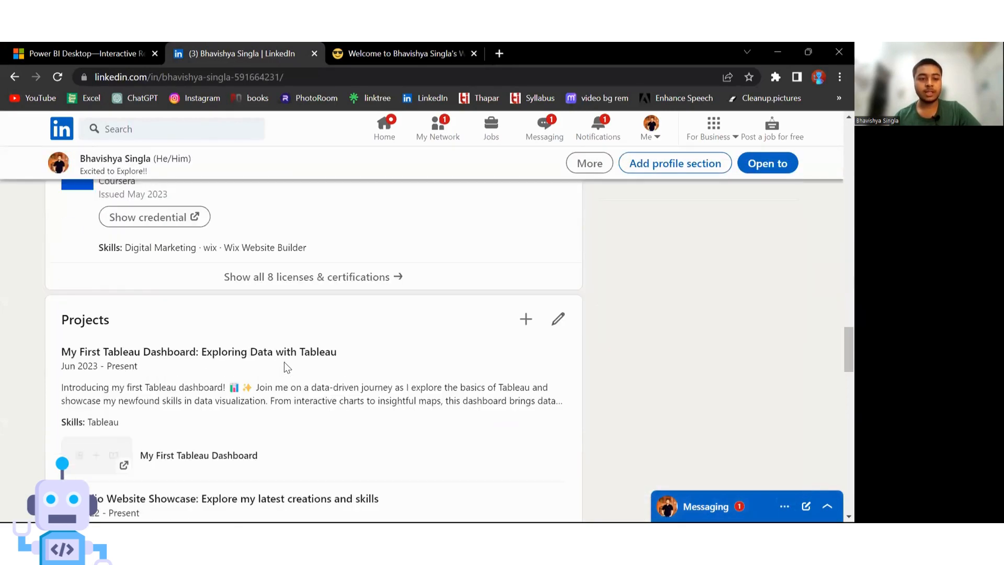
# - Examine the project "My First Tableau Dashboard: Exploring Data with Tableau" and close the LinkedIn profile
pyautogui.scroll(1, 284, 362)
pyautogui.moveTo(61, 238); pyautogui.dragTo(202, 241)
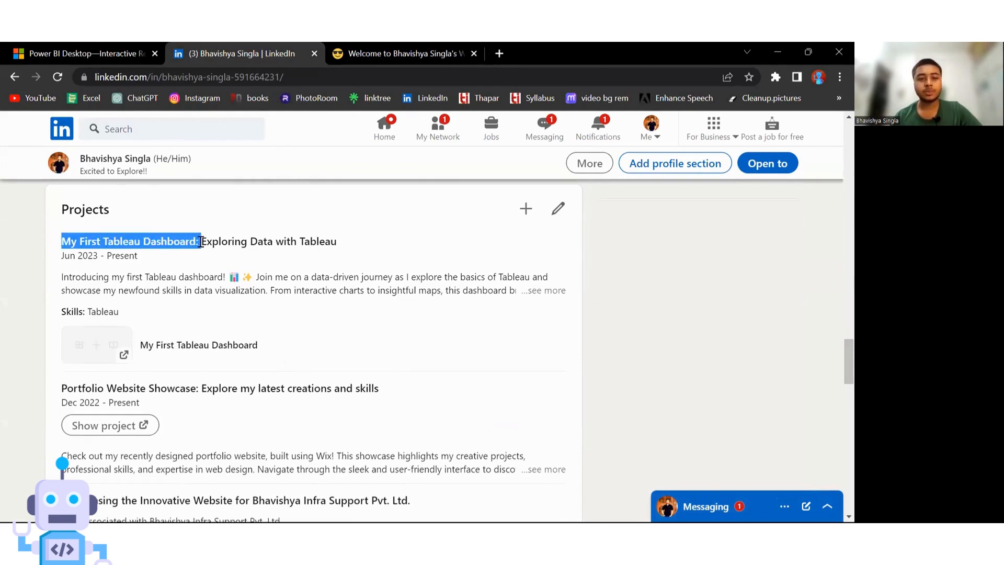
pyautogui.tripleClick(248, 242)
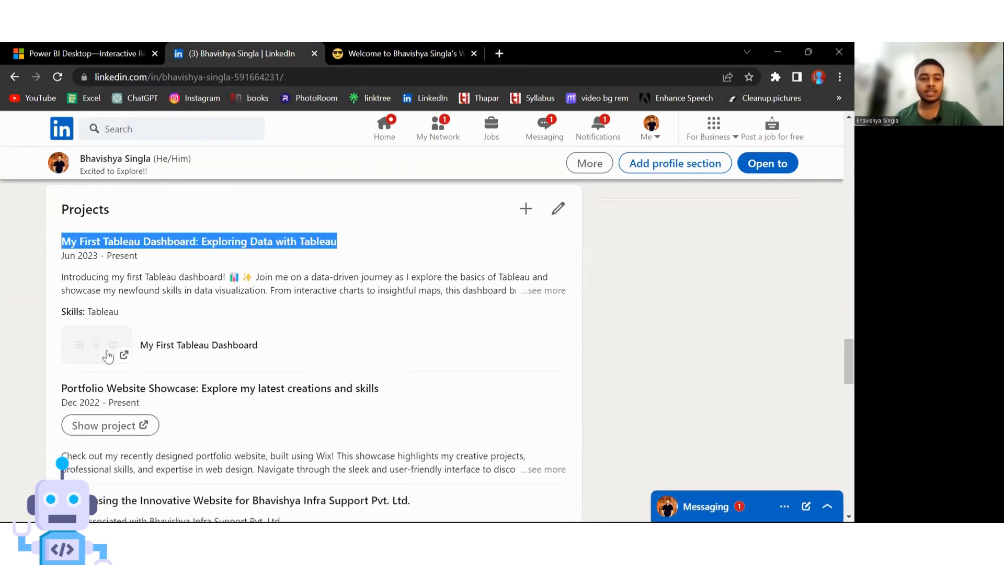
pyautogui.scroll(10, 294, 325)
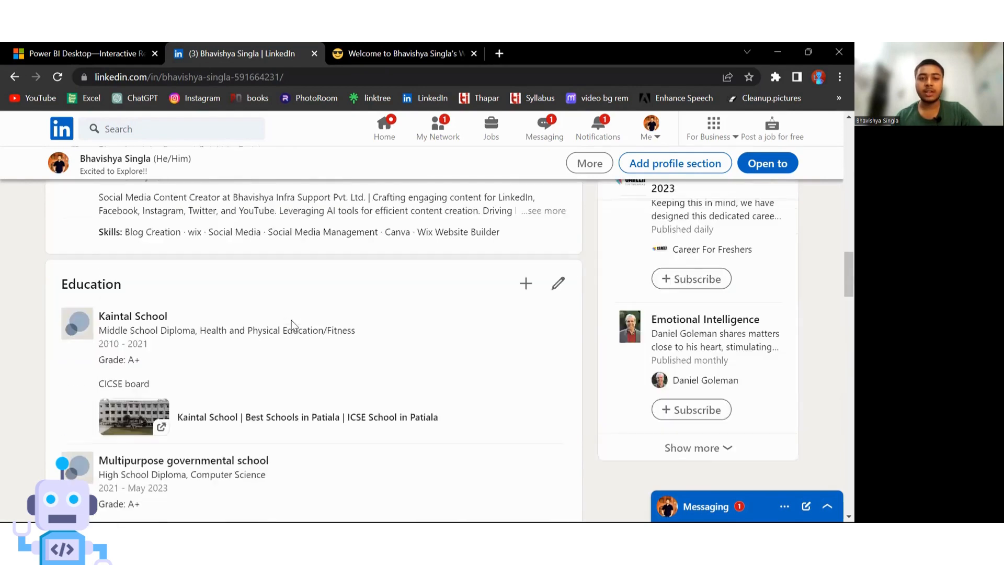
pyautogui.click(320, 49)
pyautogui.click(317, 51)
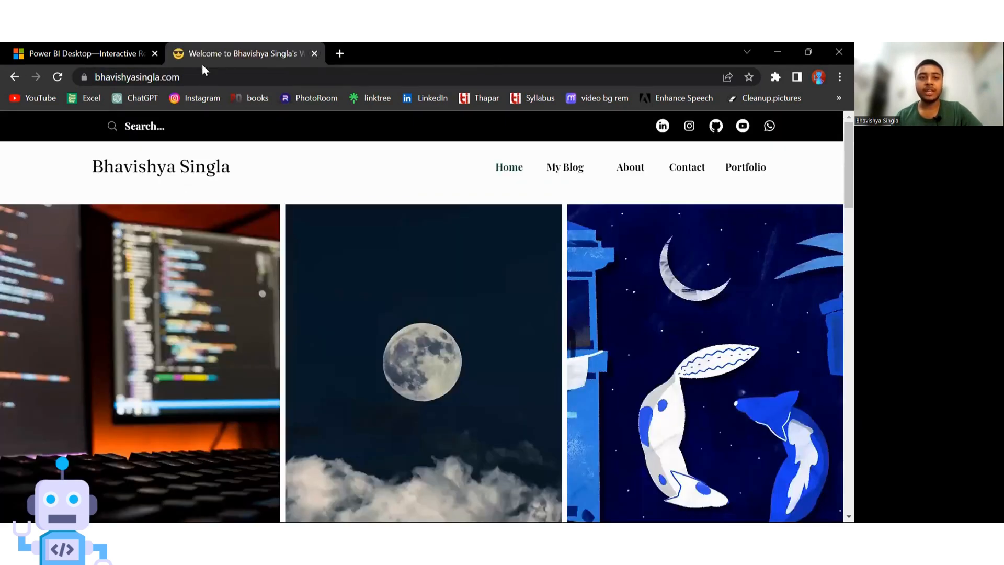
# - Look over the personal website's home page, view its Portfolio page and close the site
pyautogui.scroll(-10, 522, 351)
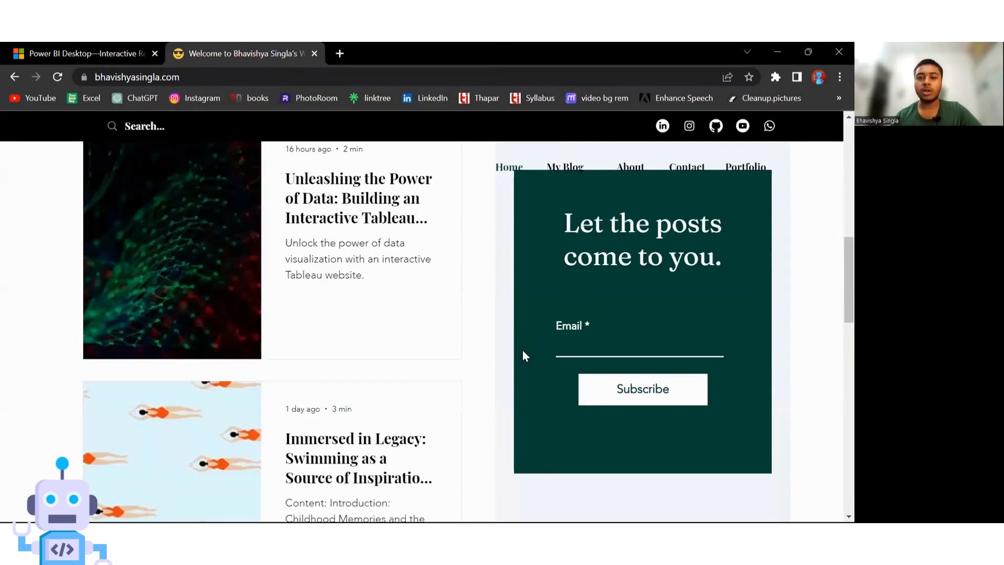
pyautogui.scroll(8, 523, 351)
pyautogui.scroll(1, 684, 237)
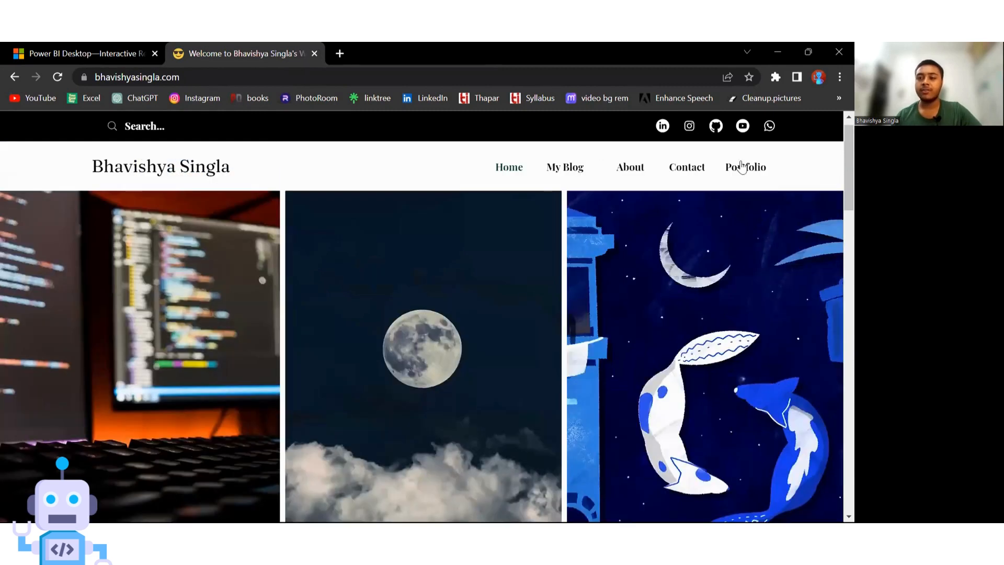
pyautogui.click(728, 179)
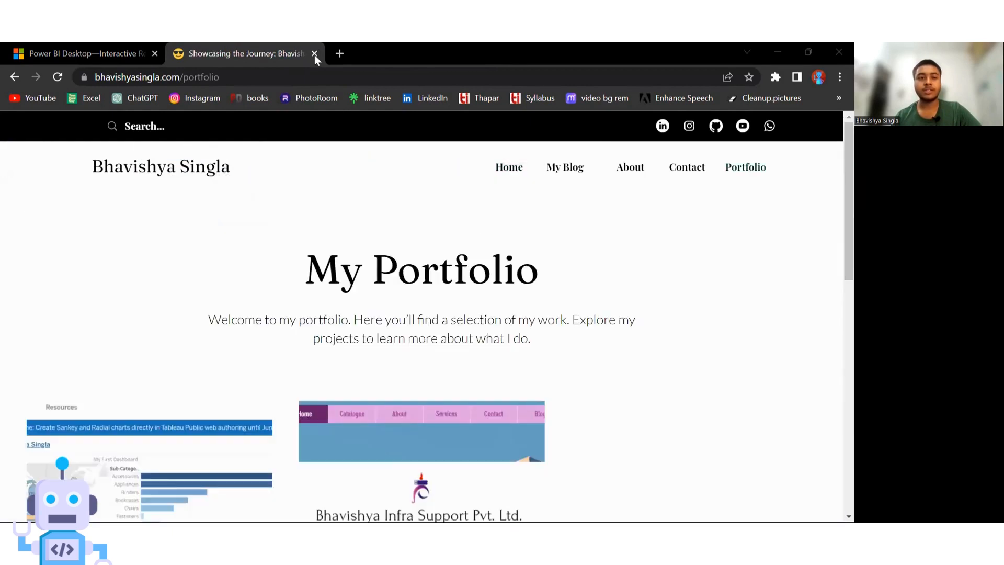
pyautogui.click(314, 54)
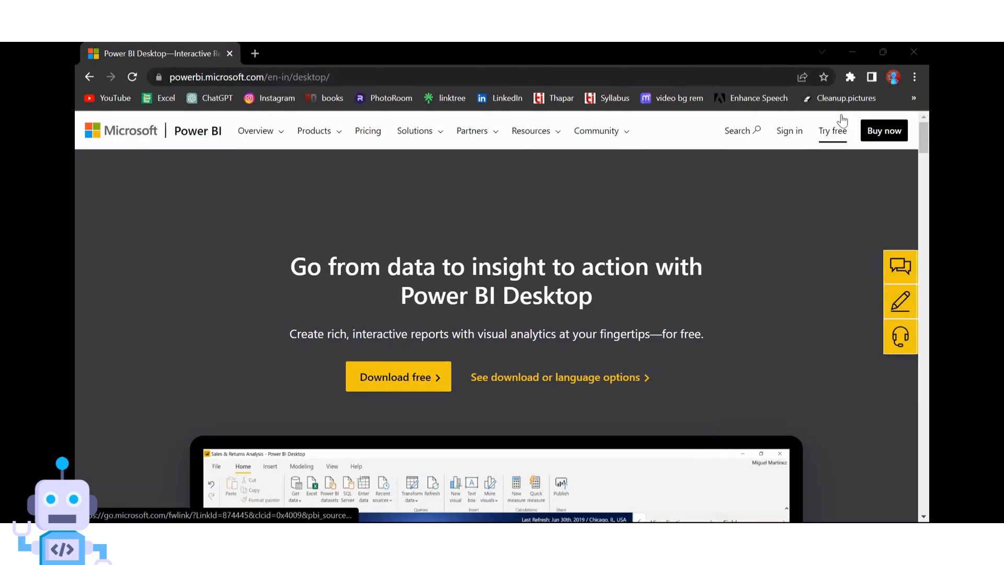
# - Look over the Power BI Desktop download page and put the browser window away
pyautogui.moveTo(925, 136); pyautogui.dragTo(926, 150)
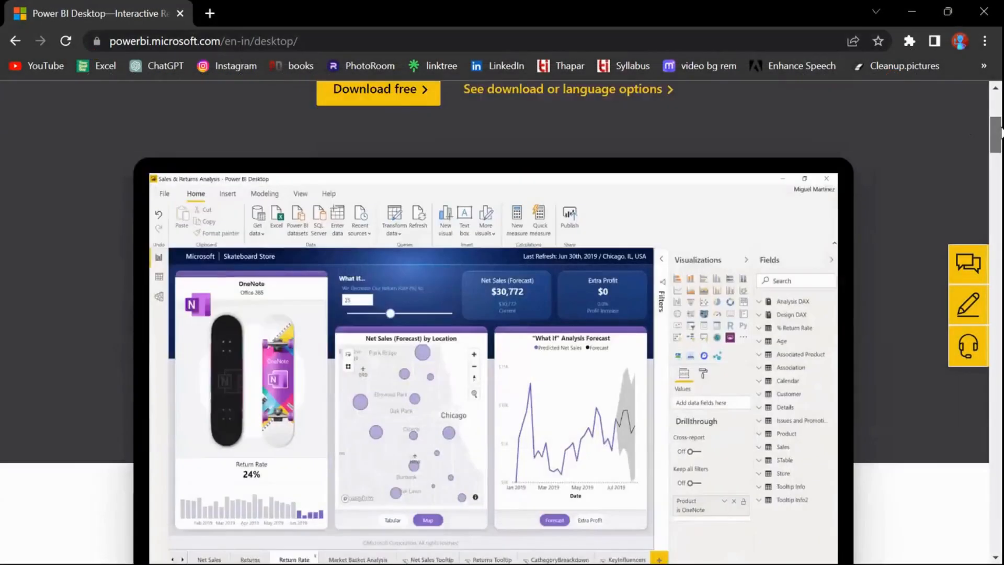
pyautogui.moveTo(1000, 130); pyautogui.dragTo(998, 108)
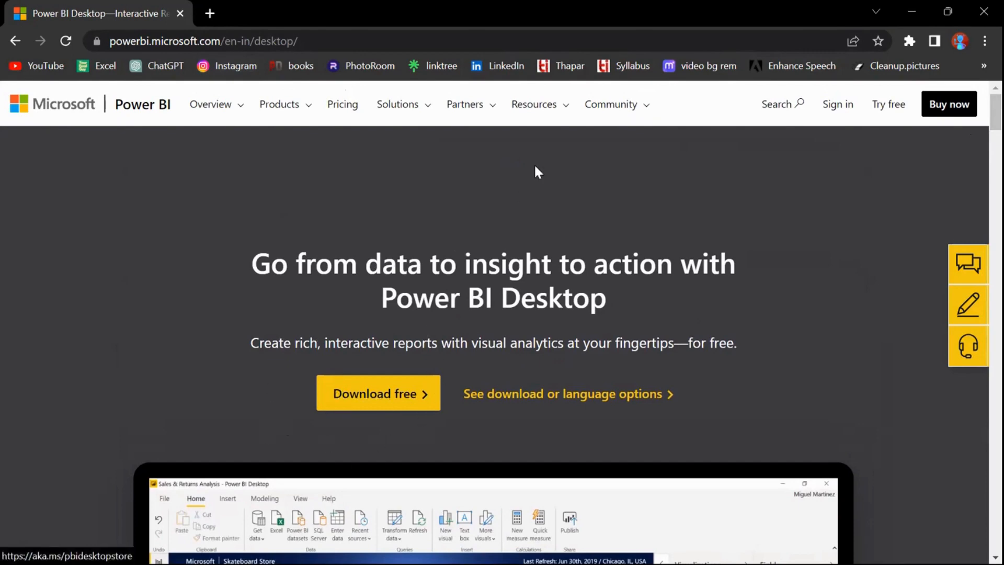
pyautogui.click(948, 11)
pyautogui.click(899, 11)
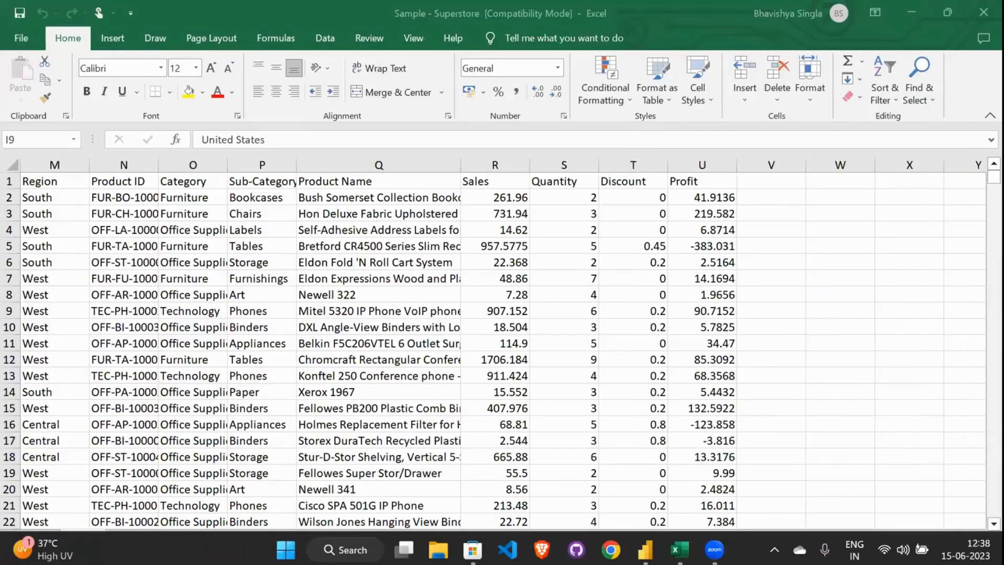
# - View the Power BI Desktop listing in Microsoft Store and close the store
pyautogui.click(472, 549)
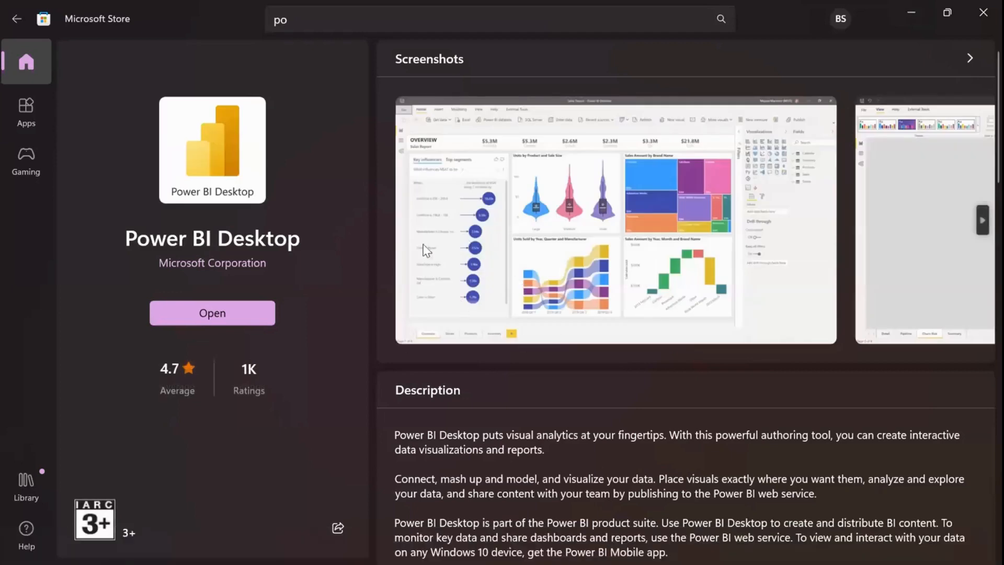
pyautogui.moveTo(141, 240); pyautogui.dragTo(288, 242)
pyautogui.click(288, 242)
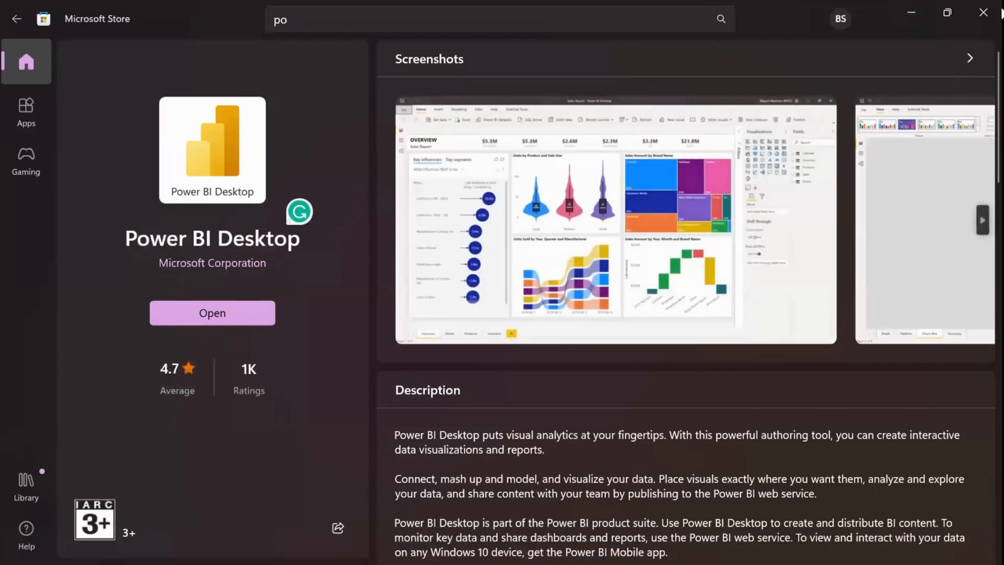
pyautogui.click(983, 11)
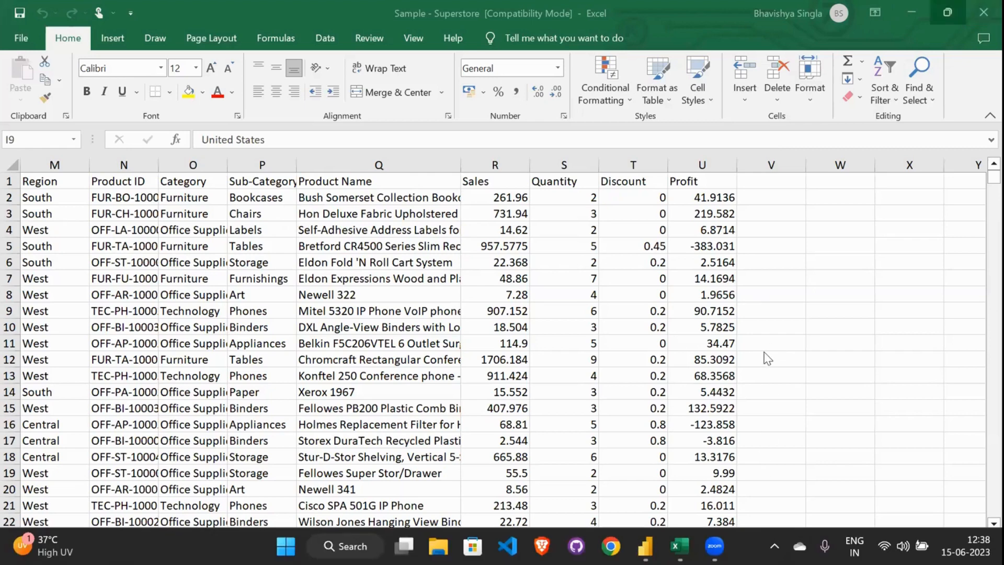
# - Look over the Orders sheet of the Sample - Superstore workbook in Excel, going back to its first column
pyautogui.scroll(-5, 767, 358)
pyautogui.scroll(5, 767, 358)
pyautogui.hscroll(-5, 767, 358)
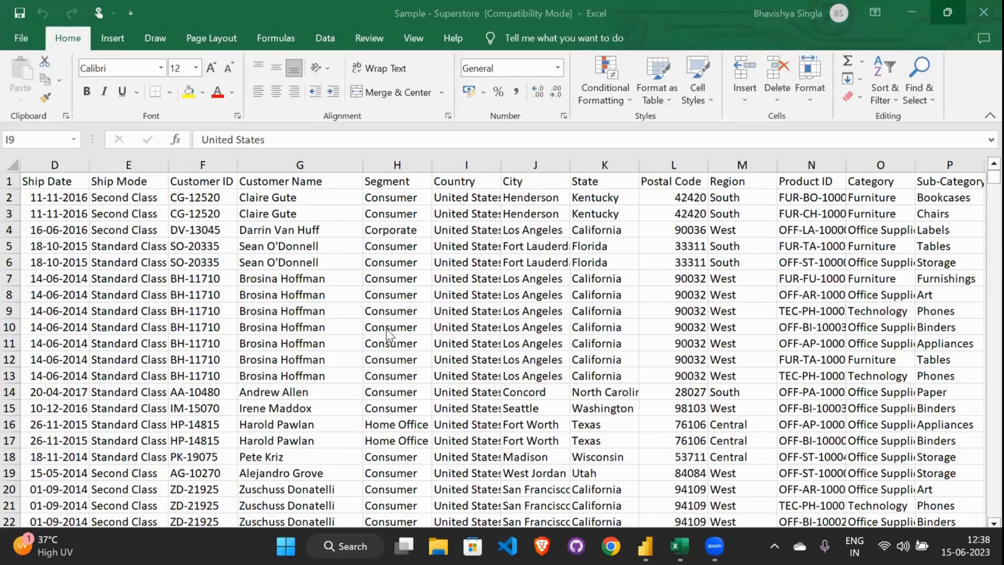
pyautogui.hscroll(-3, 388, 335)
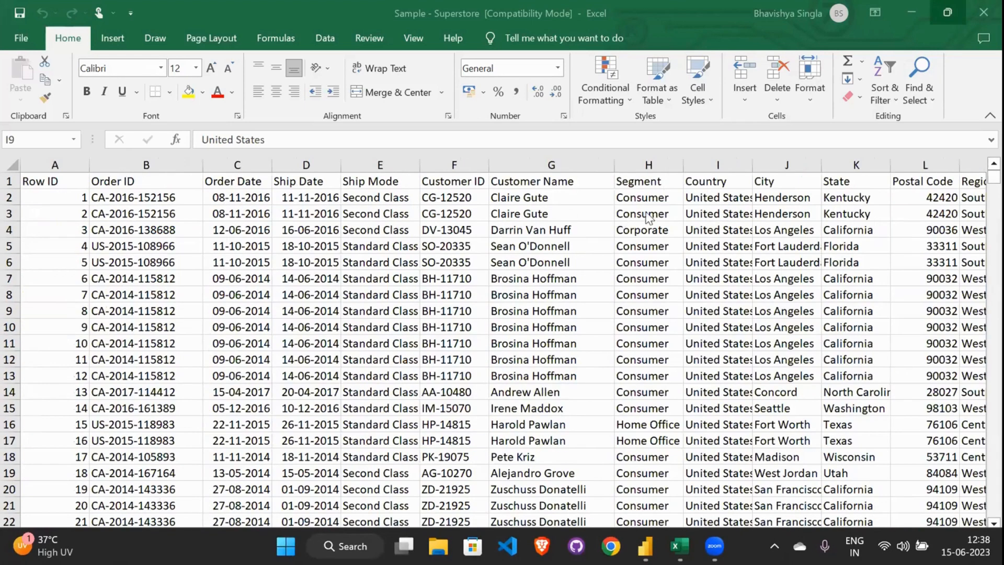
pyautogui.click(518, 151)
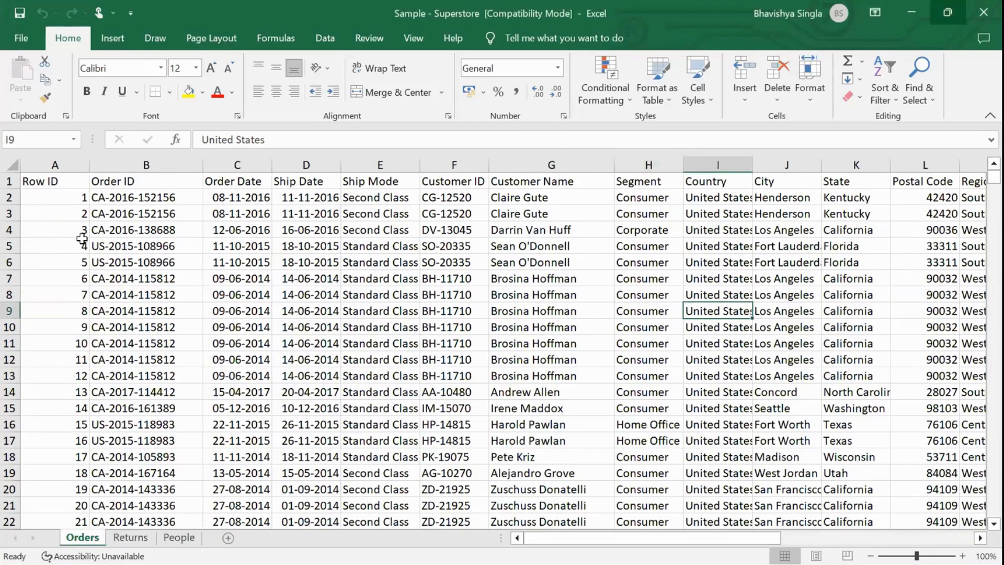
# - Examine the Orders sheet's headings from Row ID through Order Date, Ship Date and Ship Mode to Customer Name
pyautogui.click(63, 191)
pyautogui.click(105, 184)
pyautogui.click(232, 183)
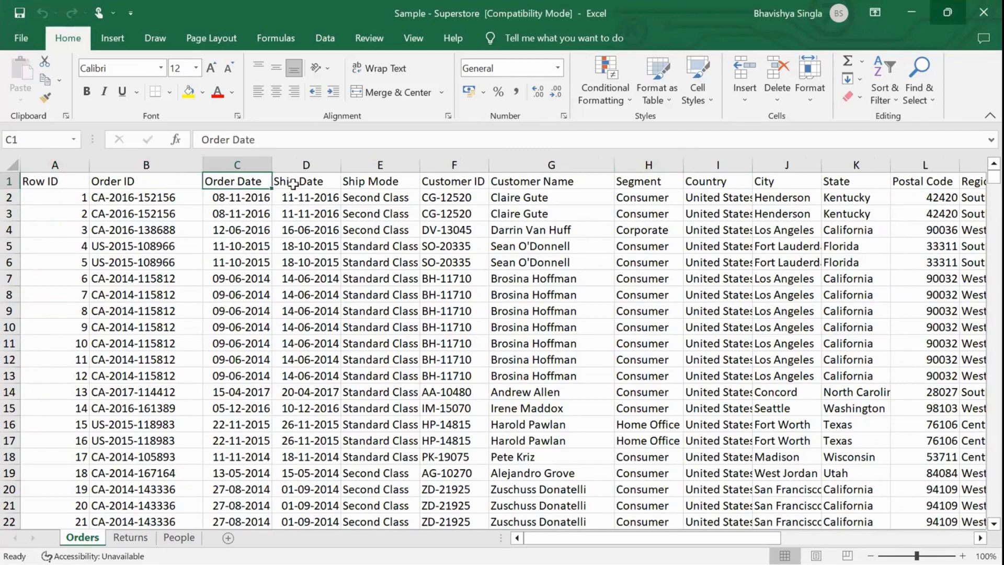
pyautogui.click(293, 183)
pyautogui.click(361, 186)
pyautogui.click(442, 183)
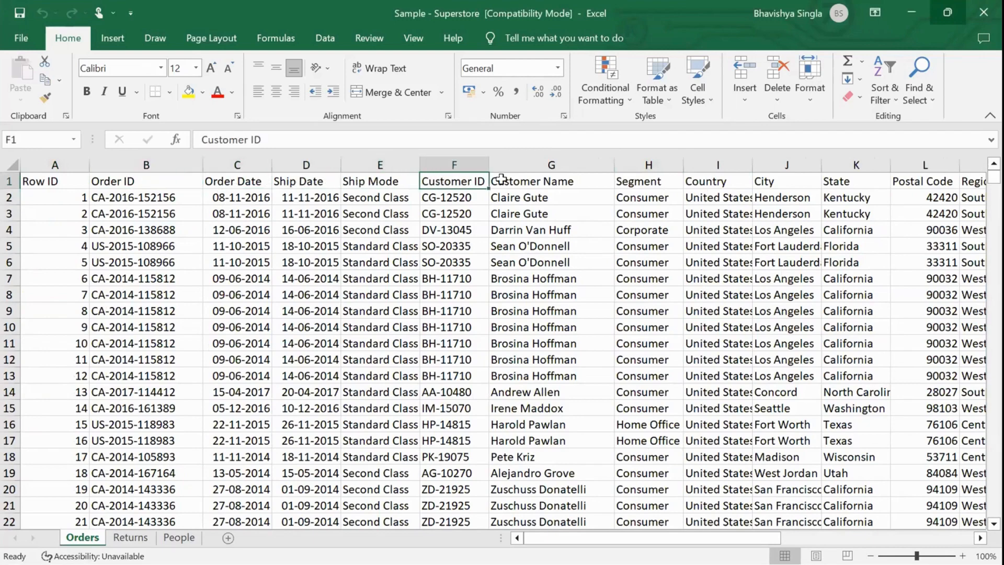
pyautogui.click(502, 181)
# - Examine the product and location columns: Product Name, Sub-Category, Category, State and Country
pyautogui.hscroll(3, 565, 244)
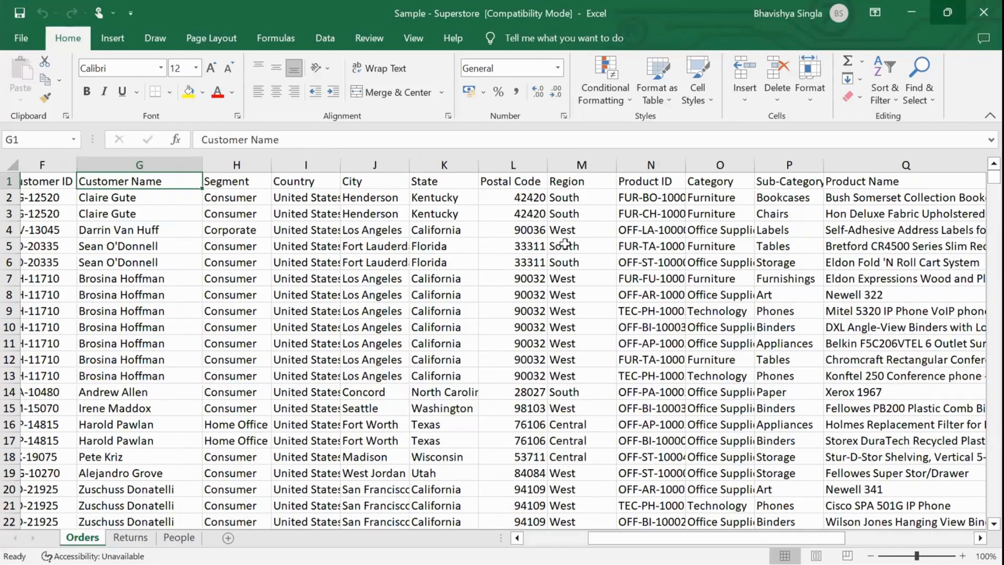
pyautogui.click(836, 181)
pyautogui.click(747, 183)
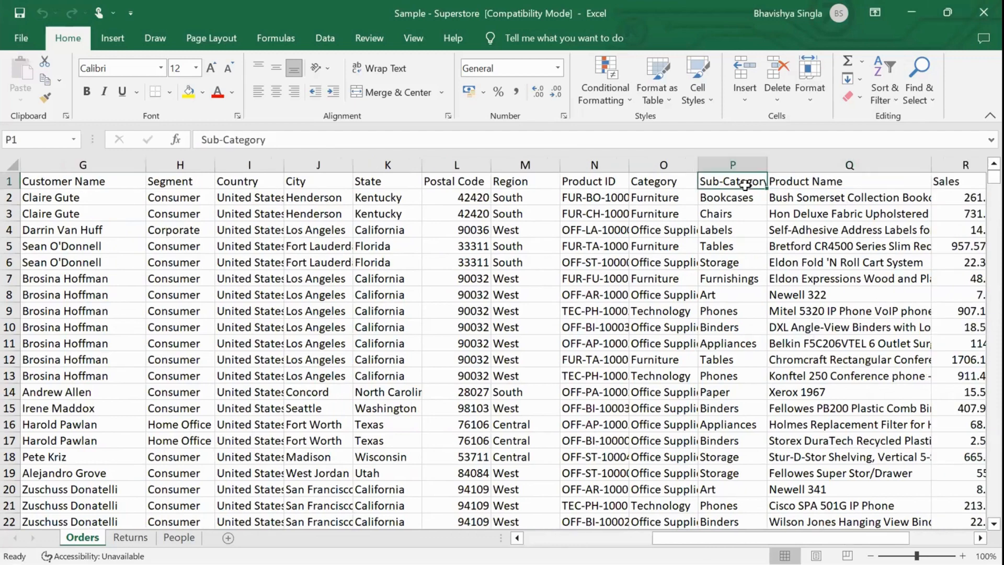
pyautogui.click(660, 197)
pyautogui.click(387, 182)
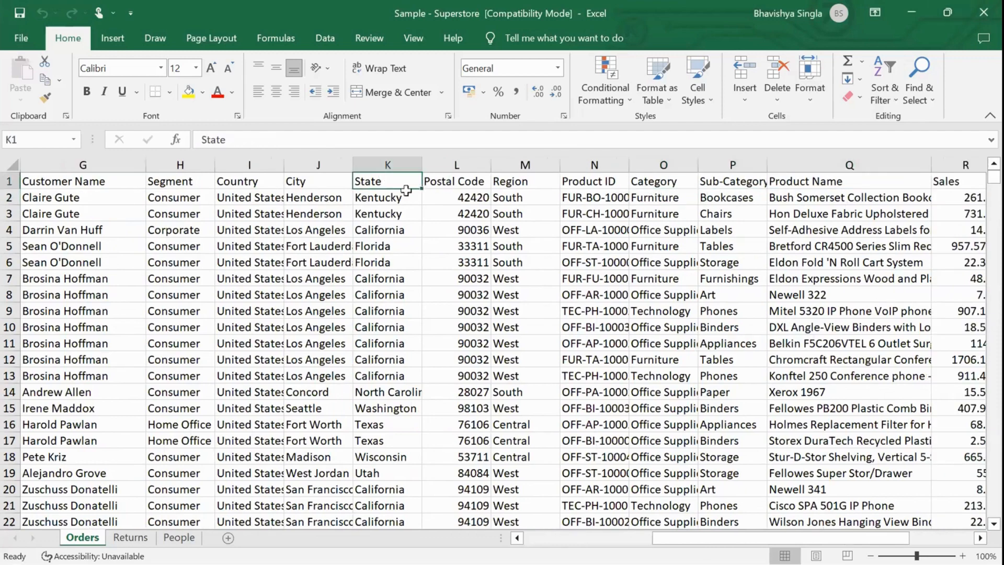
pyautogui.hscroll(1, 587, 251)
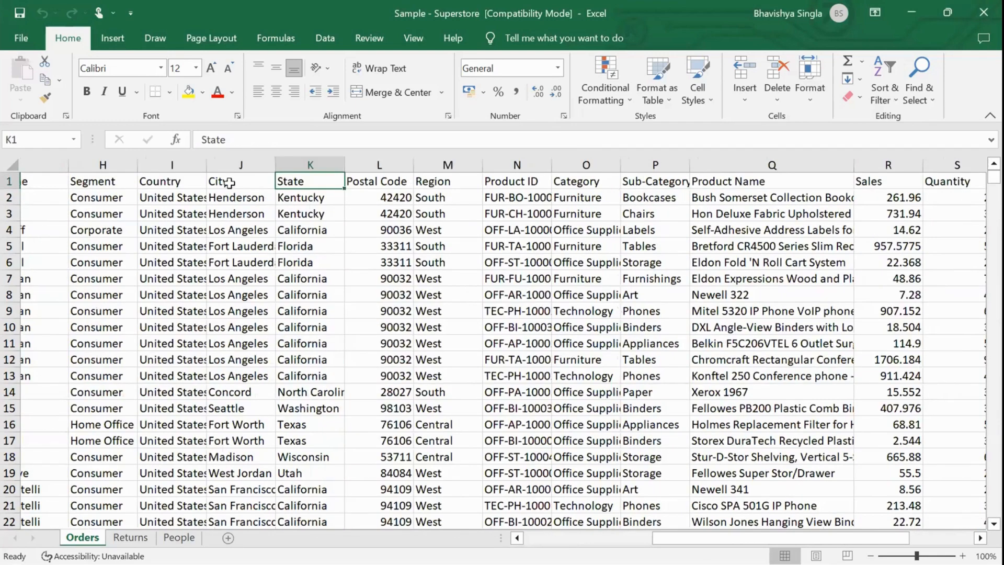
pyautogui.hscroll(-1, 228, 184)
pyautogui.click(245, 202)
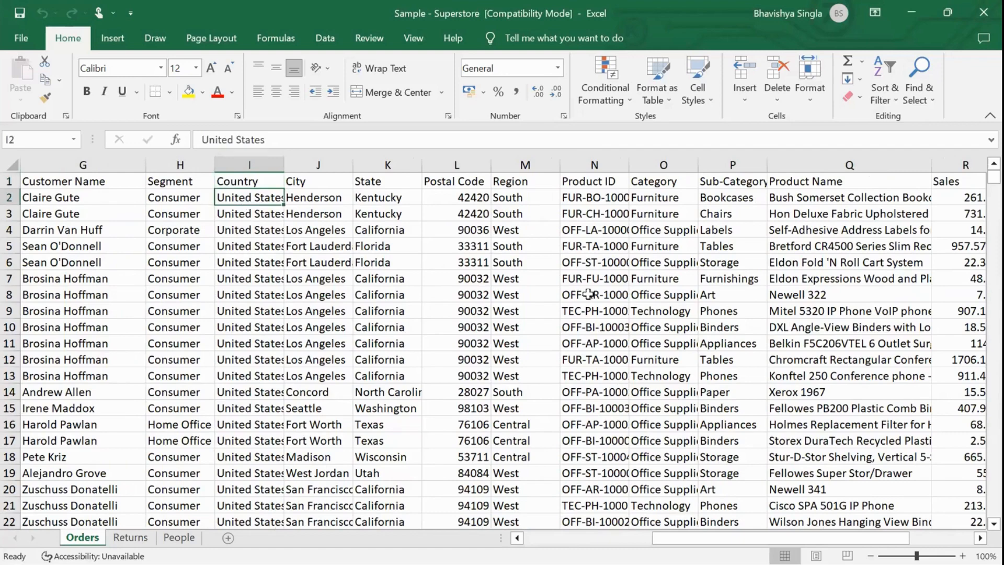
# - Examine the Sales, Quantity and Profit columns at the end of the Orders sheet
pyautogui.hscroll(2, 588, 293)
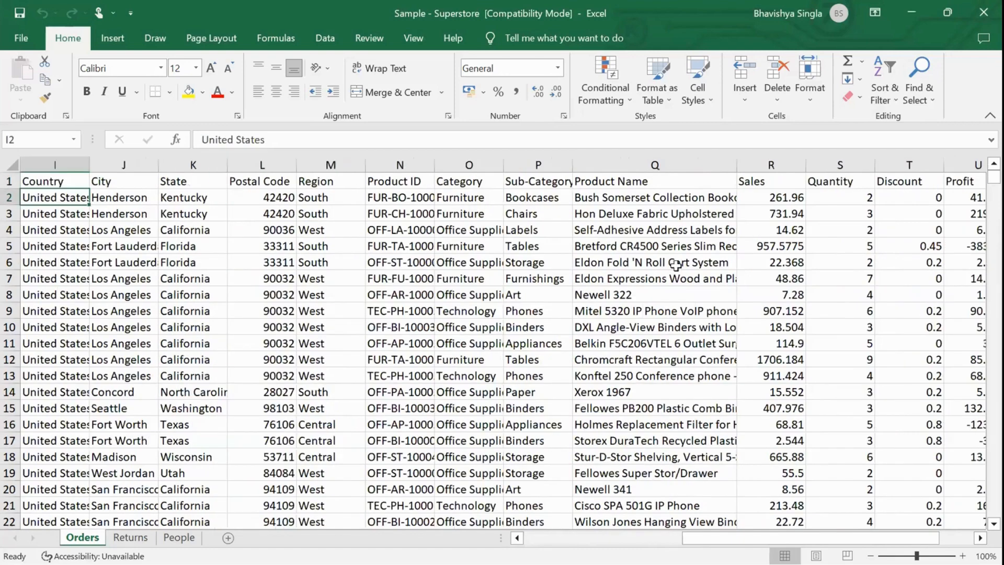
pyautogui.hscroll(2, 651, 185)
pyautogui.click(648, 182)
pyautogui.click(730, 181)
pyautogui.click(817, 181)
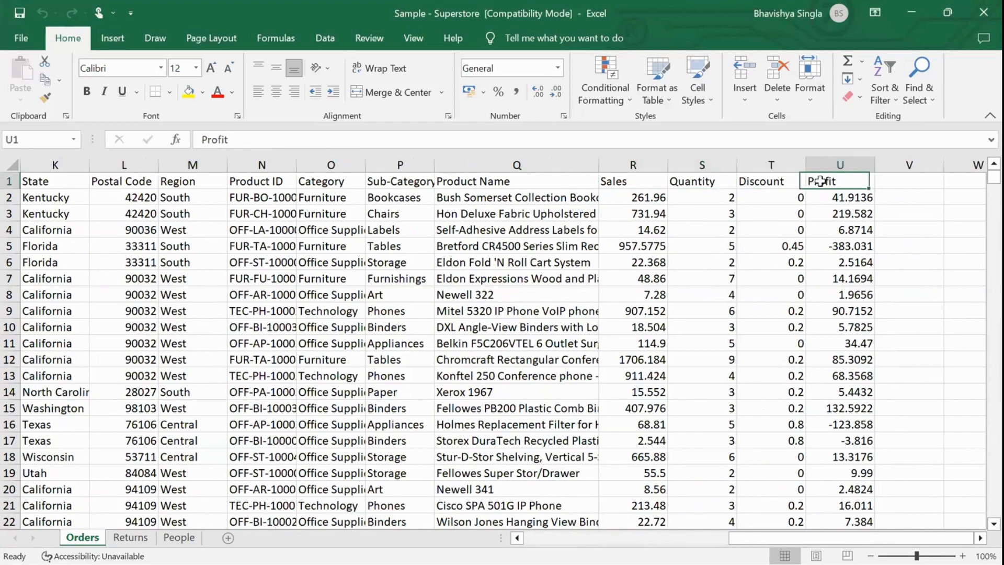
pyautogui.click(852, 358)
pyautogui.click(648, 201)
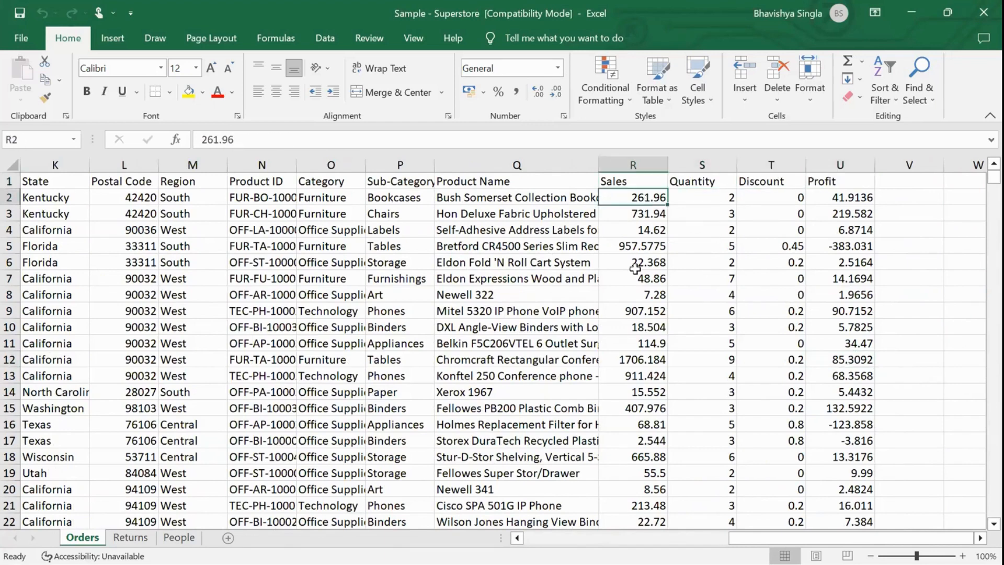
# - Close the Sample - Superstore workbook, start a new blank Power BI Desktop report and dismiss its start screen
pyautogui.click(635, 265)
pyautogui.click(983, 13)
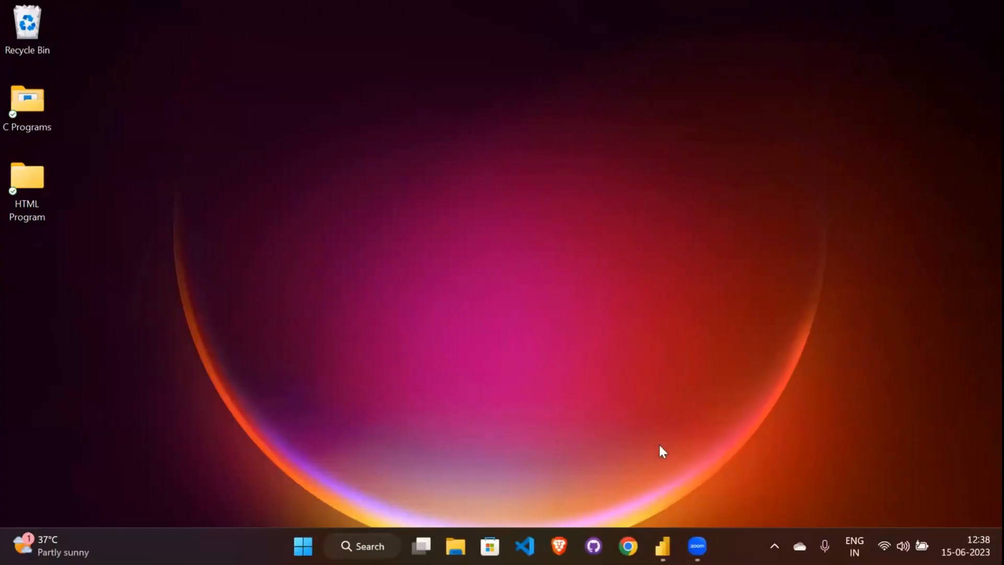
pyautogui.click(663, 546)
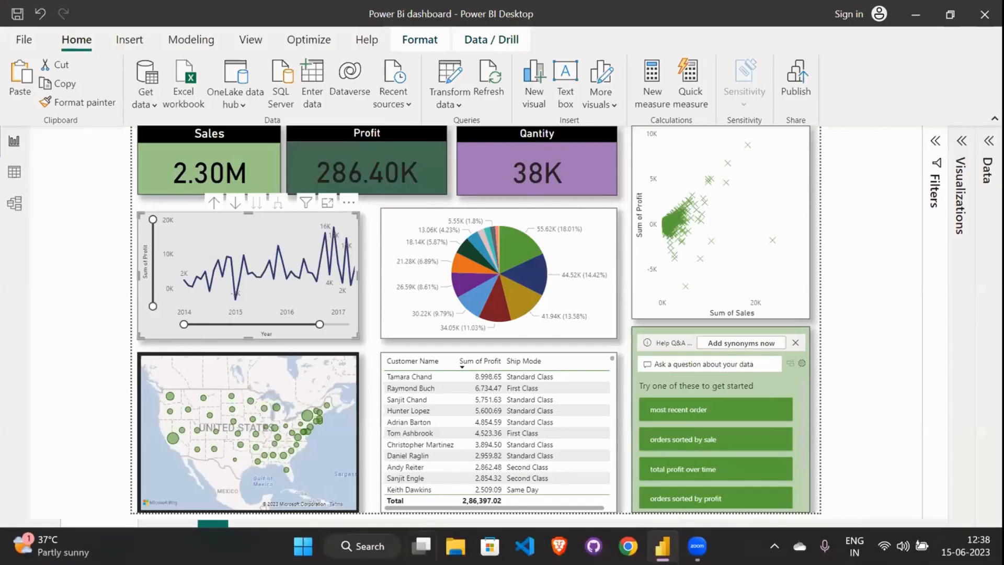
pyautogui.click(346, 546)
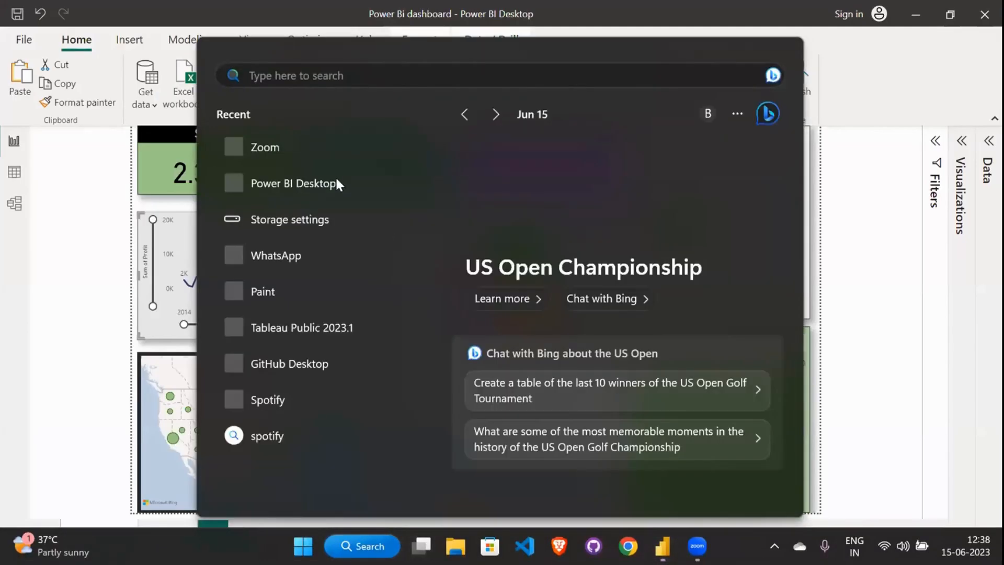
pyautogui.click(272, 182)
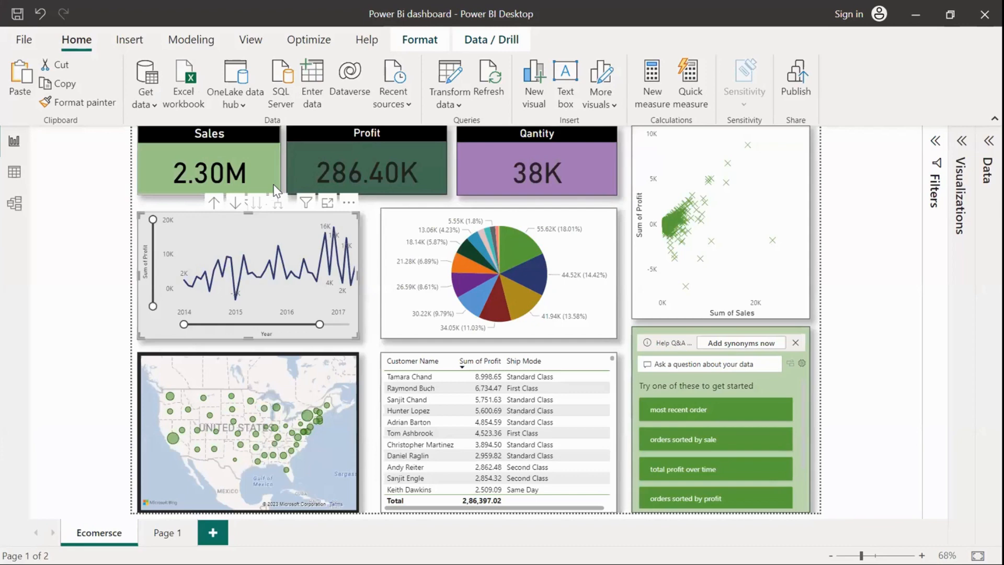
pyautogui.click(915, 15)
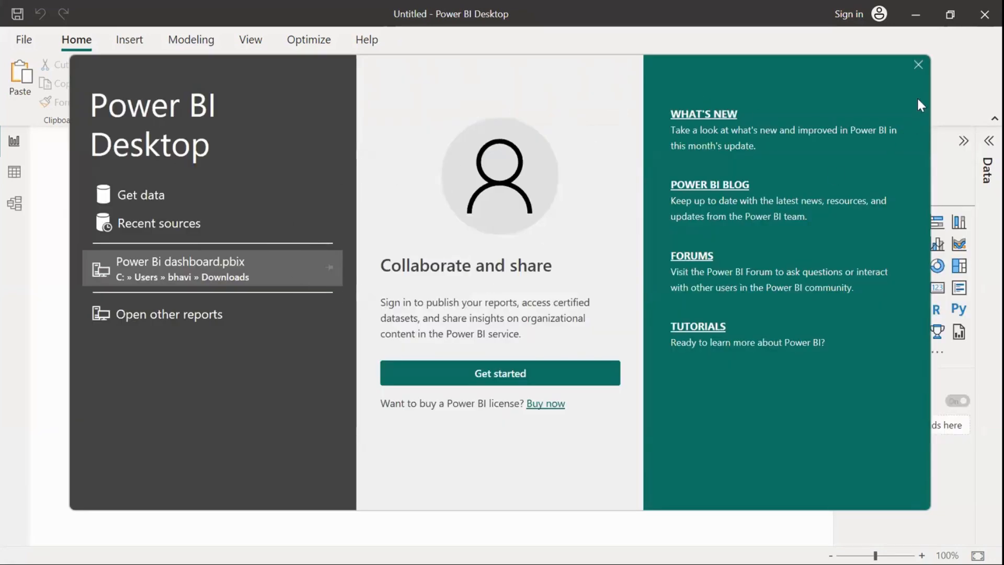
pyautogui.click(918, 65)
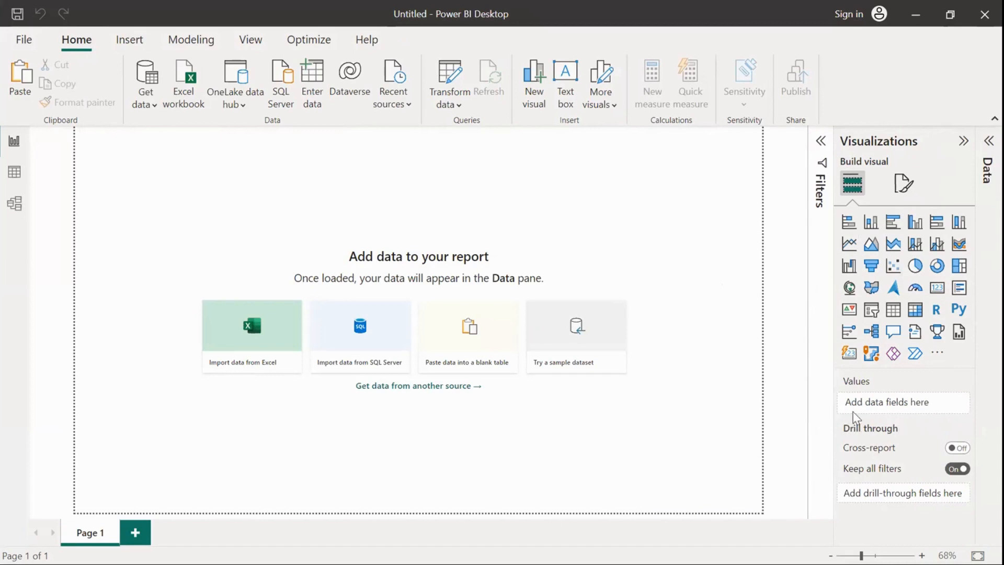
# - Show the report's data list and connect to the Sample - Superstore.xls Excel workbook as the data source
pyautogui.click(989, 141)
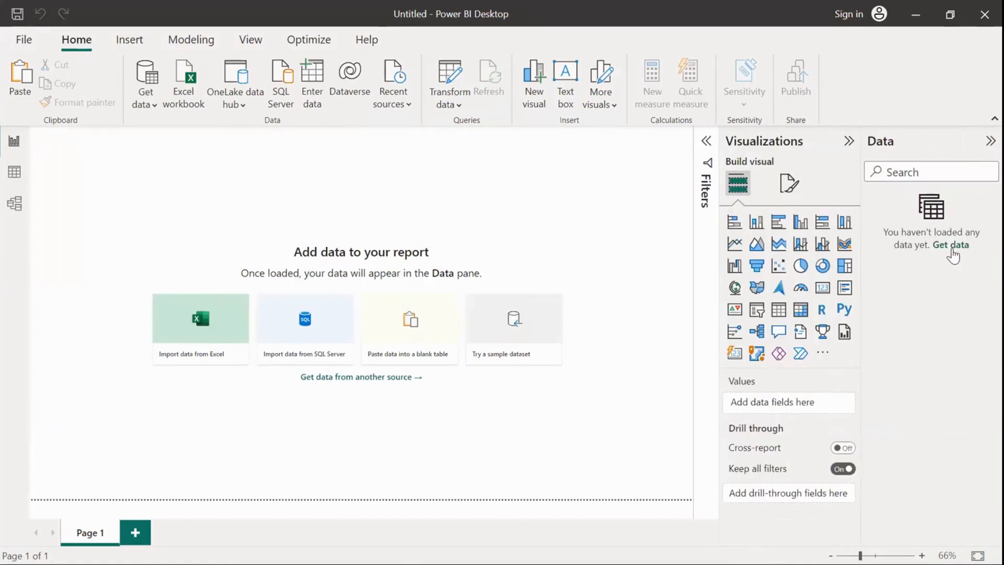
pyautogui.click(150, 110)
pyautogui.click(295, 175)
pyautogui.click(186, 338)
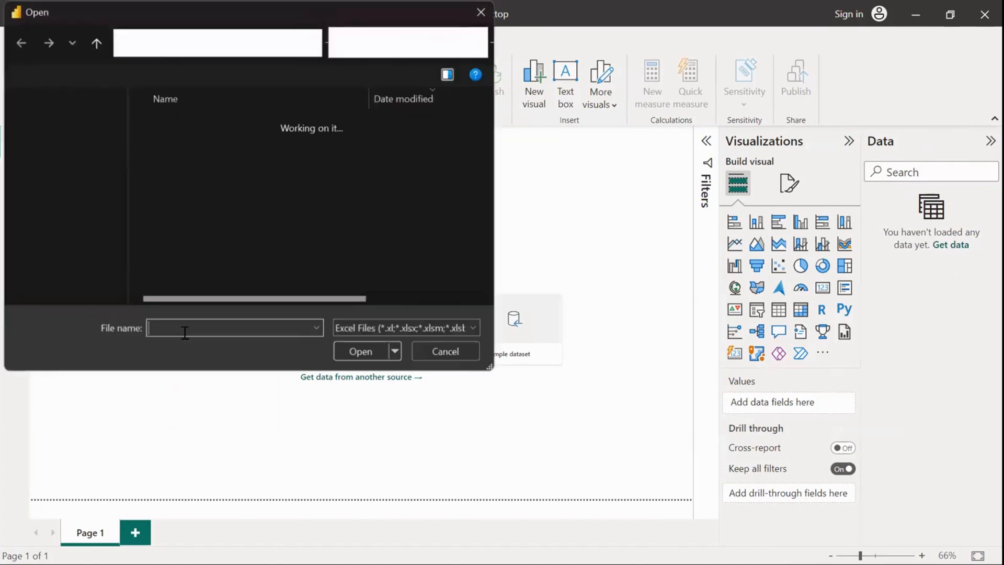
pyautogui.doubleClick(186, 146)
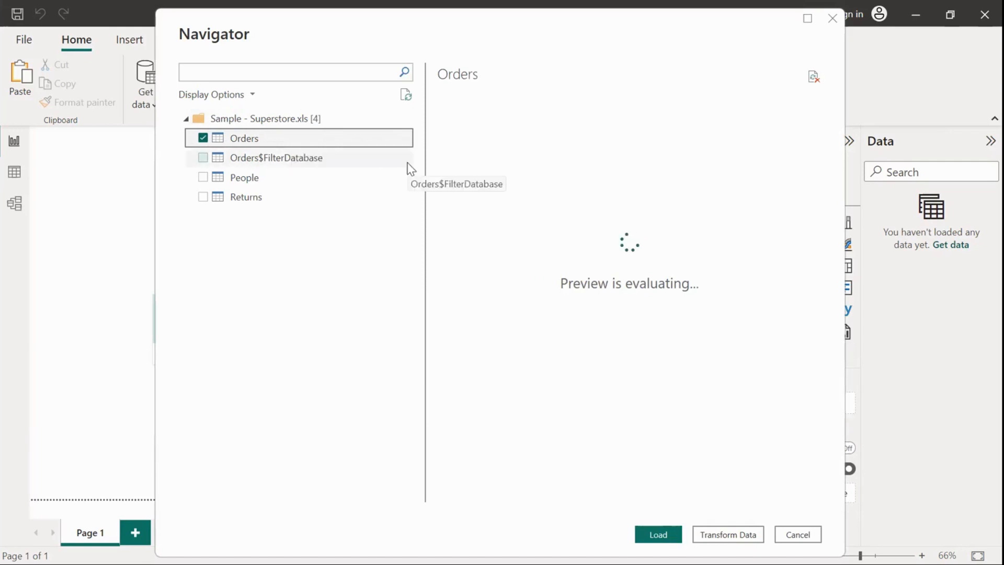
# - Preview the columns of the workbook's Orders table and load only that table into the report
pyautogui.scroll(-1, 651, 325)
pyautogui.scroll(1, 651, 325)
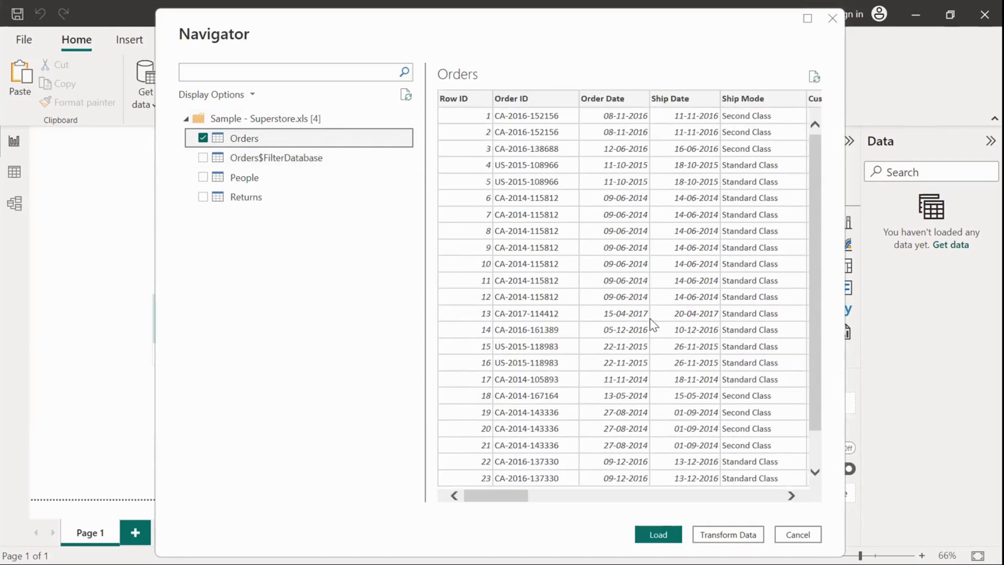
pyautogui.hscroll(10, 651, 326)
pyautogui.hscroll(-6, 650, 325)
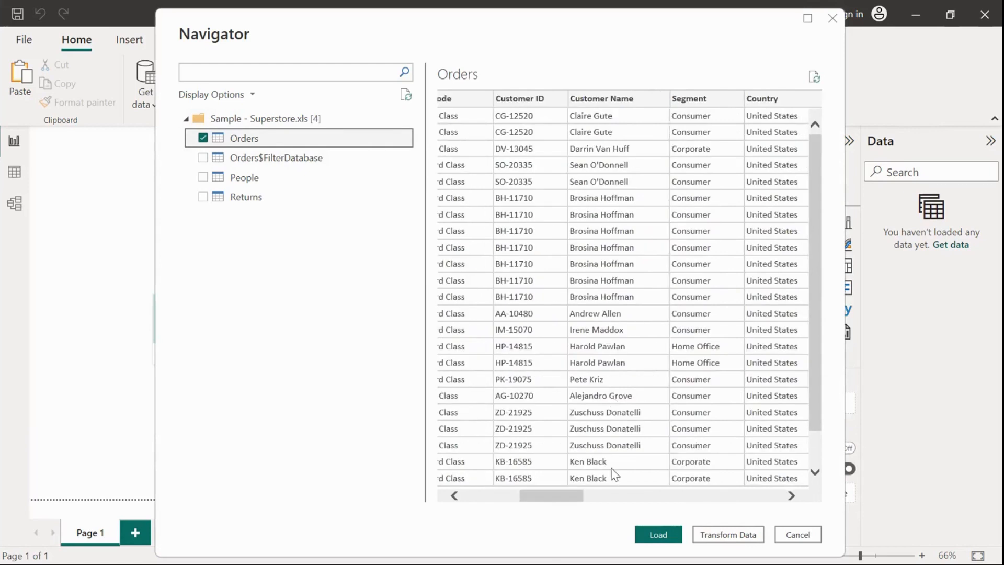
pyautogui.hscroll(-4, 614, 475)
pyautogui.click(654, 532)
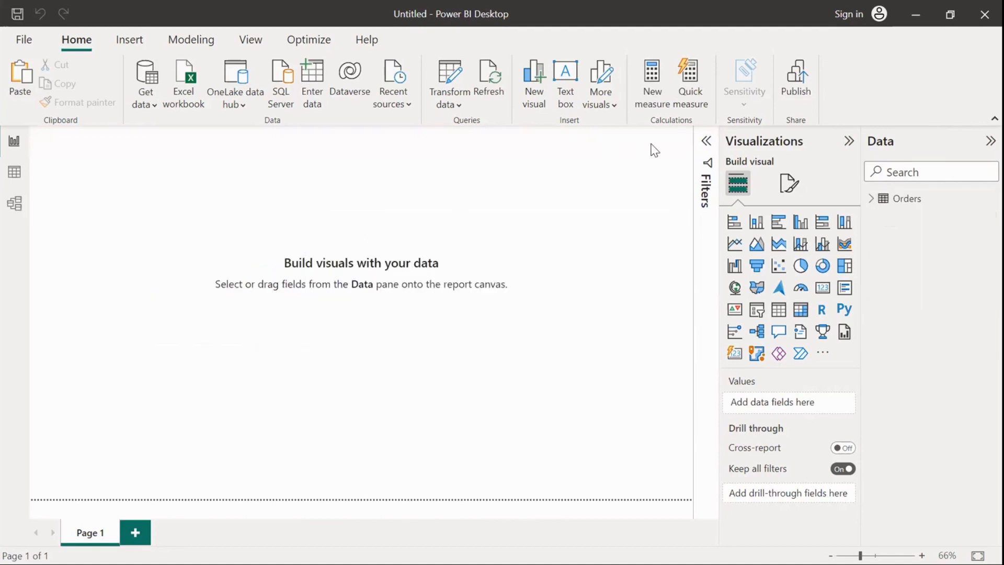
# - Expand the Orders table and look through its fields from Category to Sub-Category
pyautogui.click(871, 199)
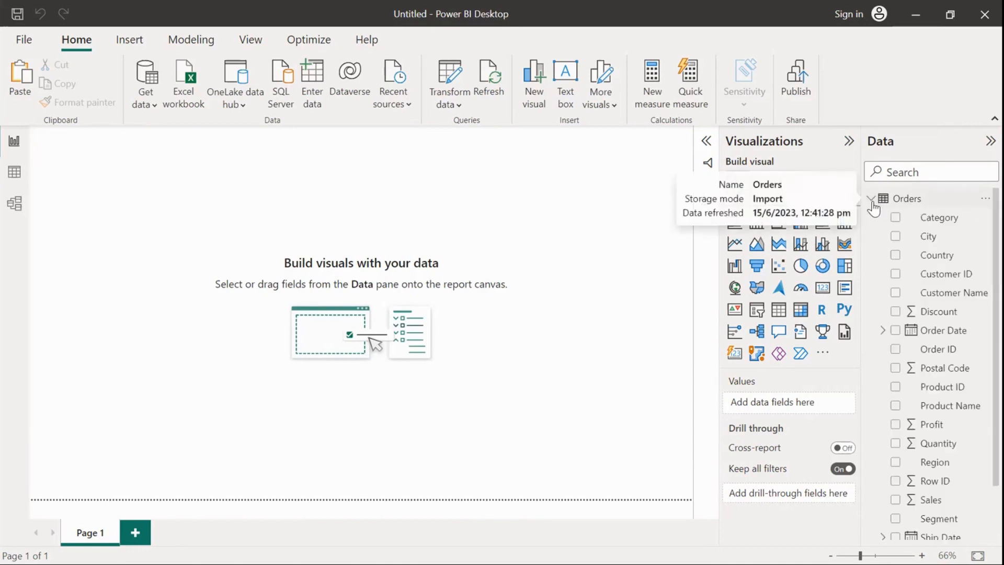
pyautogui.scroll(-2, 950, 394)
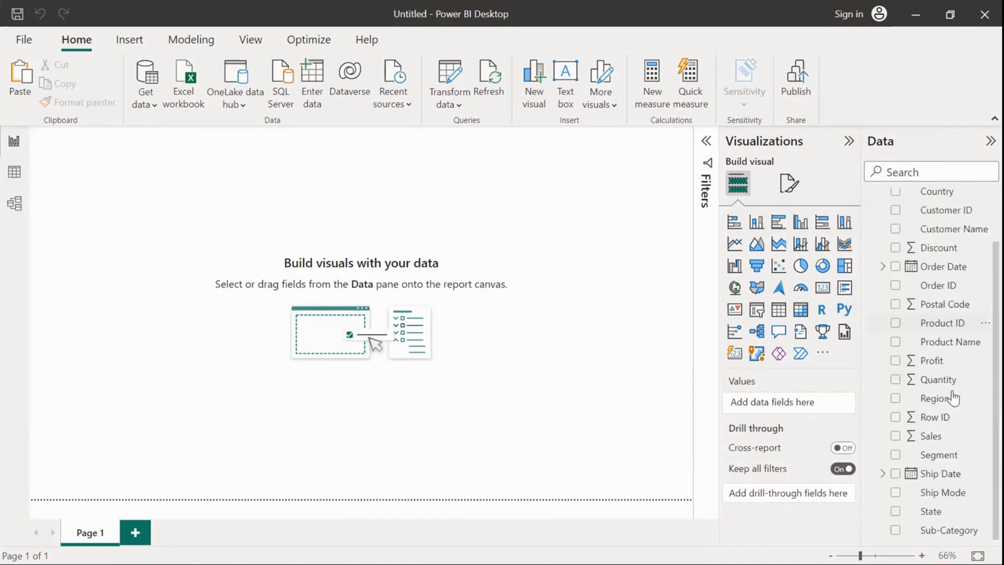
pyautogui.scroll(2, 952, 397)
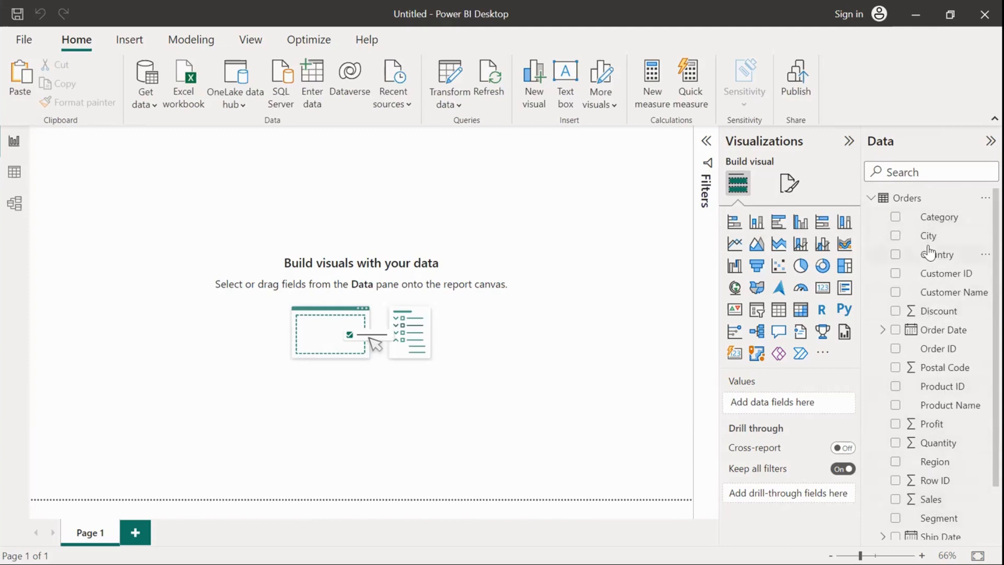
pyautogui.scroll(-2, 999, 372)
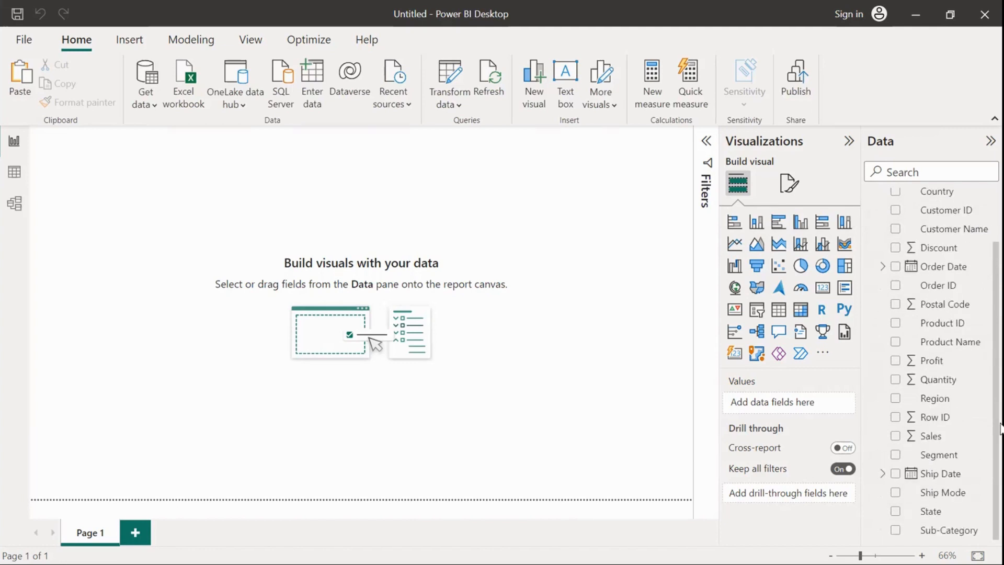
pyautogui.scroll(2, 1000, 335)
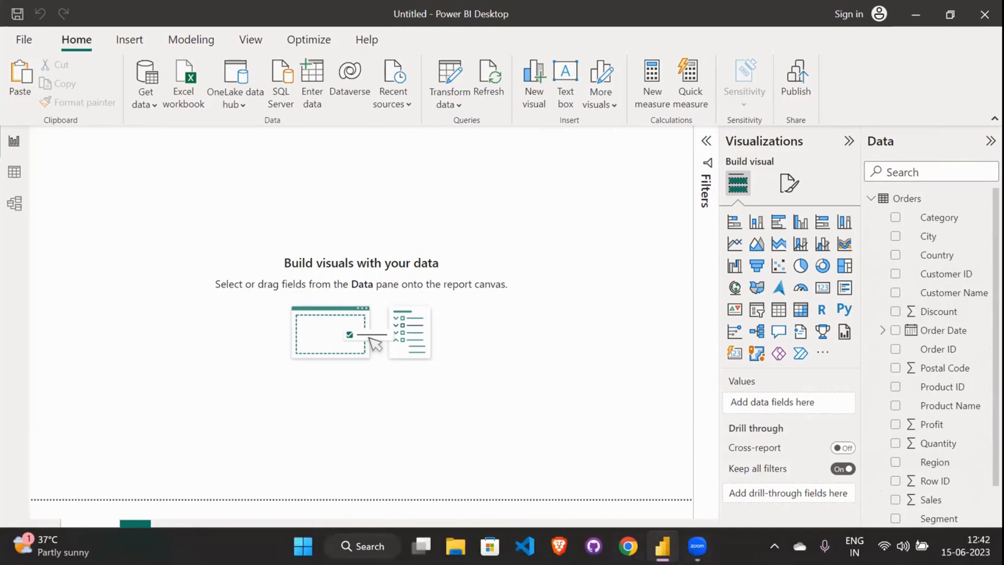
# - Review the Sales card in the finished Power Bi dashboard report as a reference, then return to the blank report
pyautogui.moveTo(663, 546)
pyautogui.click(602, 484)
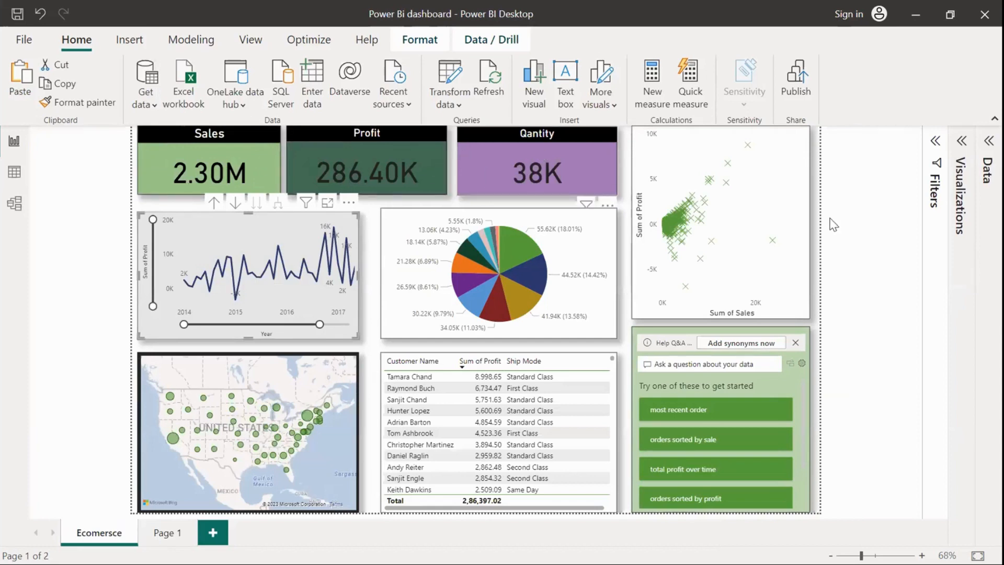
pyautogui.click(156, 199)
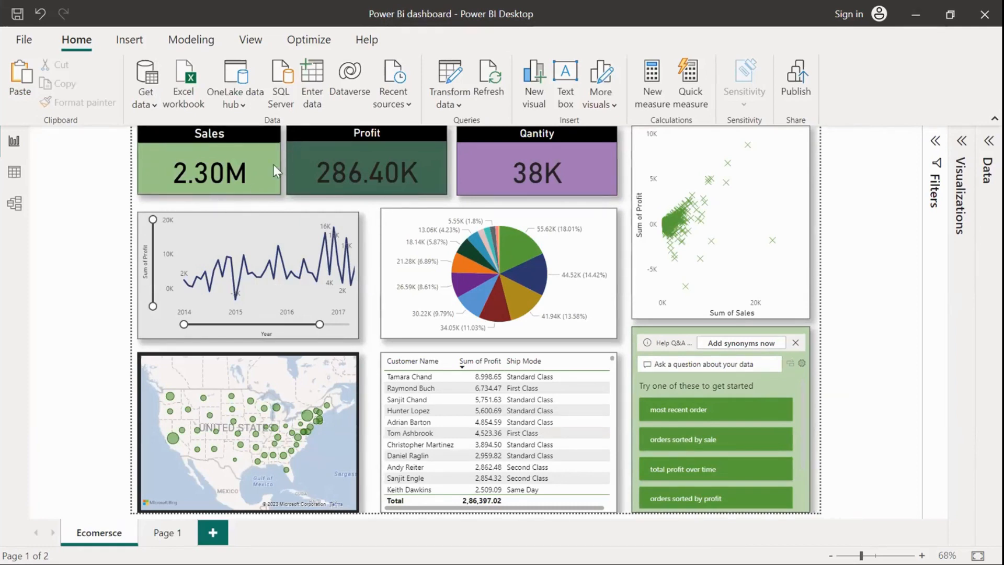
pyautogui.moveTo(246, 162)
pyautogui.click(915, 14)
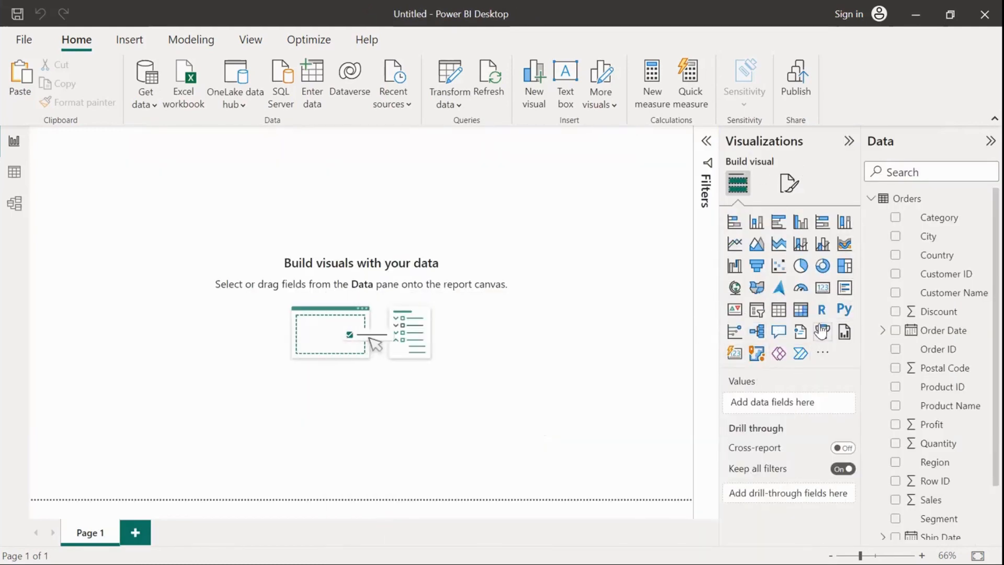
# - Add a card visual with the Sales field in the page's upper-left corner and widen it
pyautogui.click(822, 289)
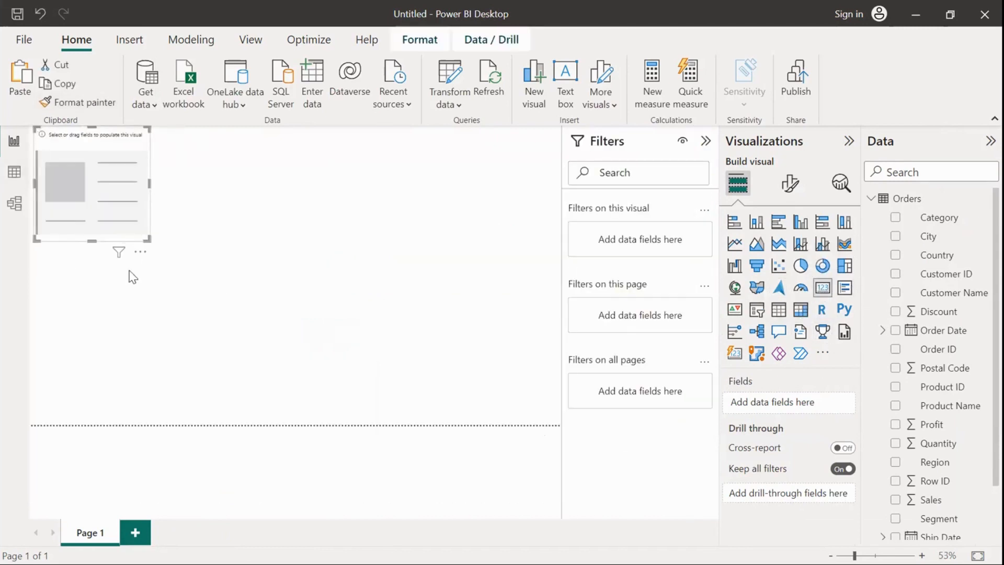
pyautogui.moveTo(146, 235)
pyautogui.mouseDown()
pyautogui.moveTo(150, 177)
pyautogui.moveTo(149, 237)
pyautogui.mouseUp()
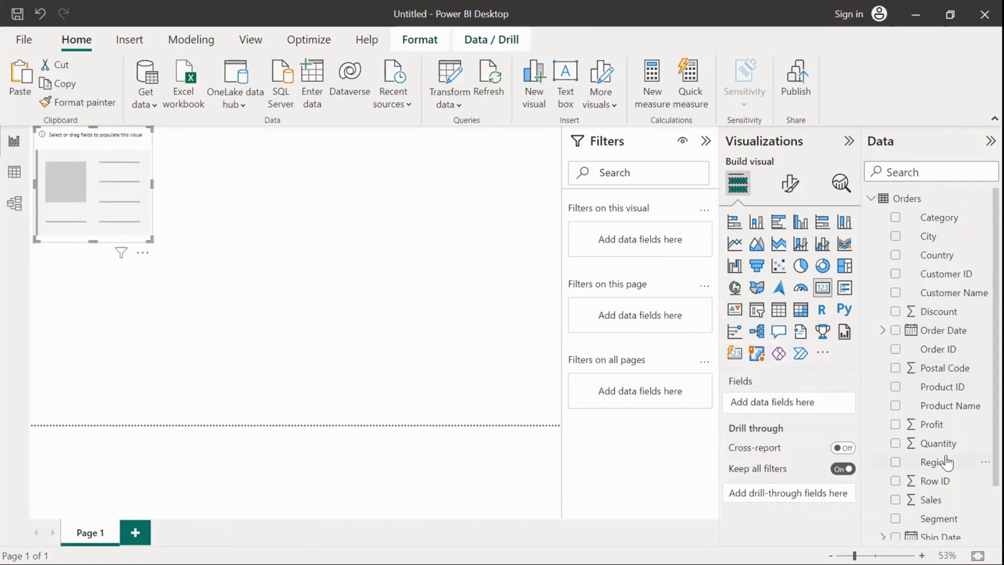
pyautogui.scroll(-1, 947, 463)
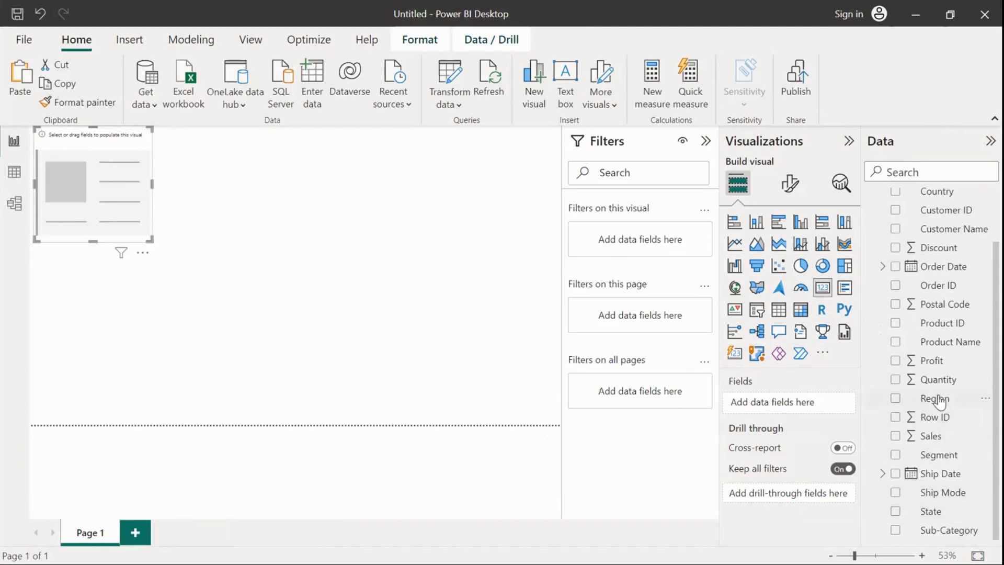
pyautogui.click(938, 440)
pyautogui.moveTo(937, 440); pyautogui.dragTo(800, 406)
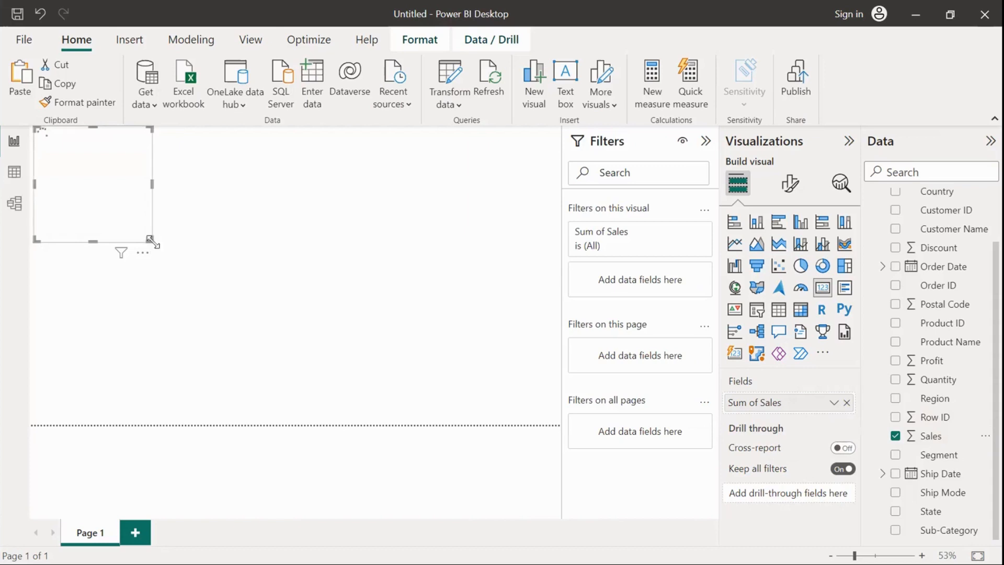
pyautogui.moveTo(151, 241); pyautogui.dragTo(191, 235)
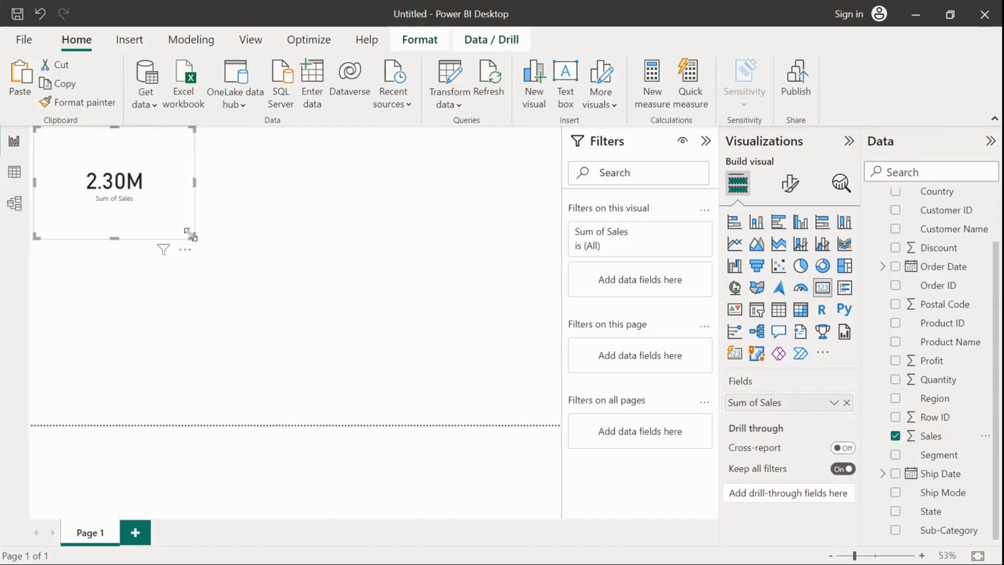
# - Turn on the visual border and the shadow effect for the Sales card
pyautogui.click(794, 184)
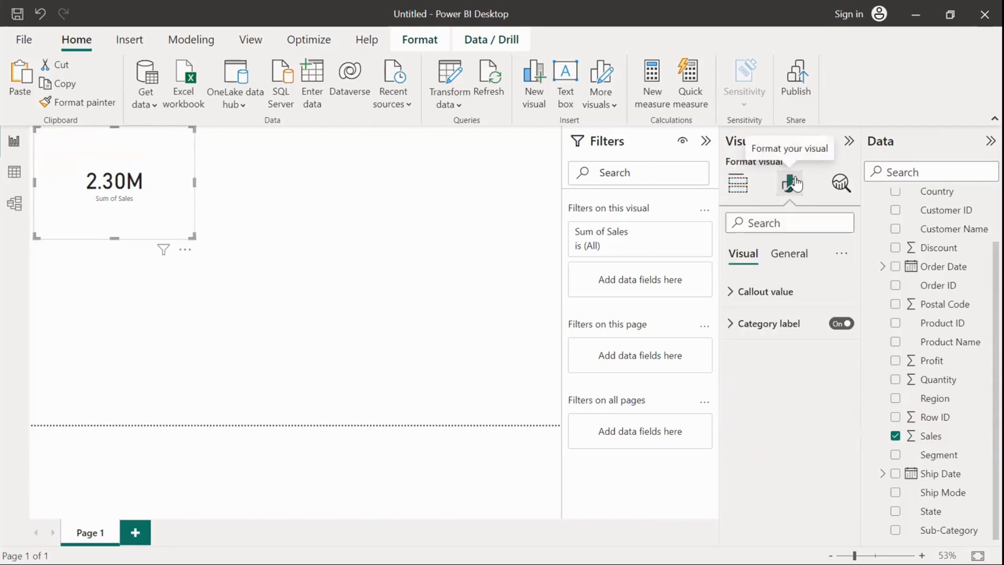
pyautogui.click(791, 254)
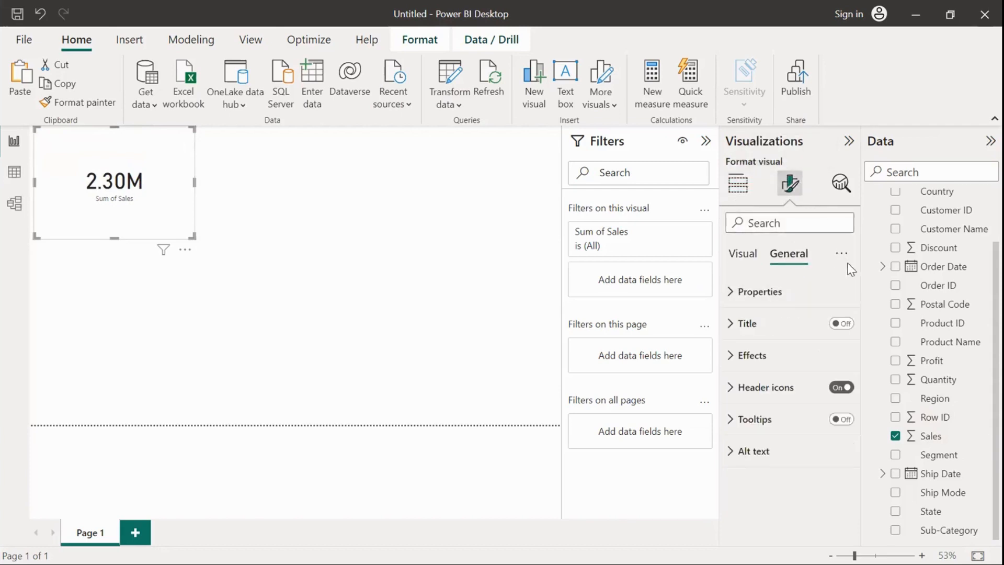
pyautogui.click(839, 325)
pyautogui.click(753, 355)
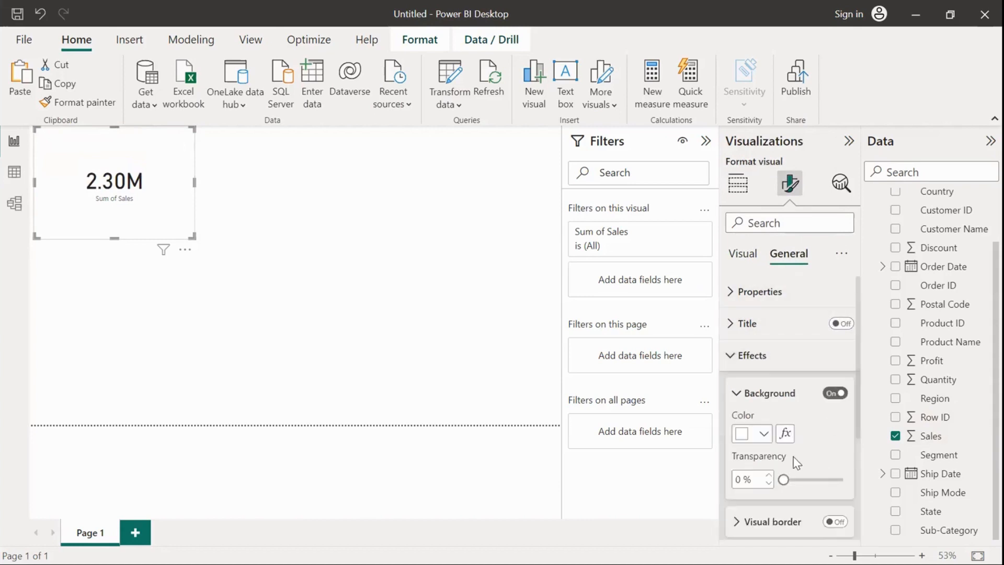
pyautogui.scroll(-3, 796, 463)
pyautogui.click(836, 432)
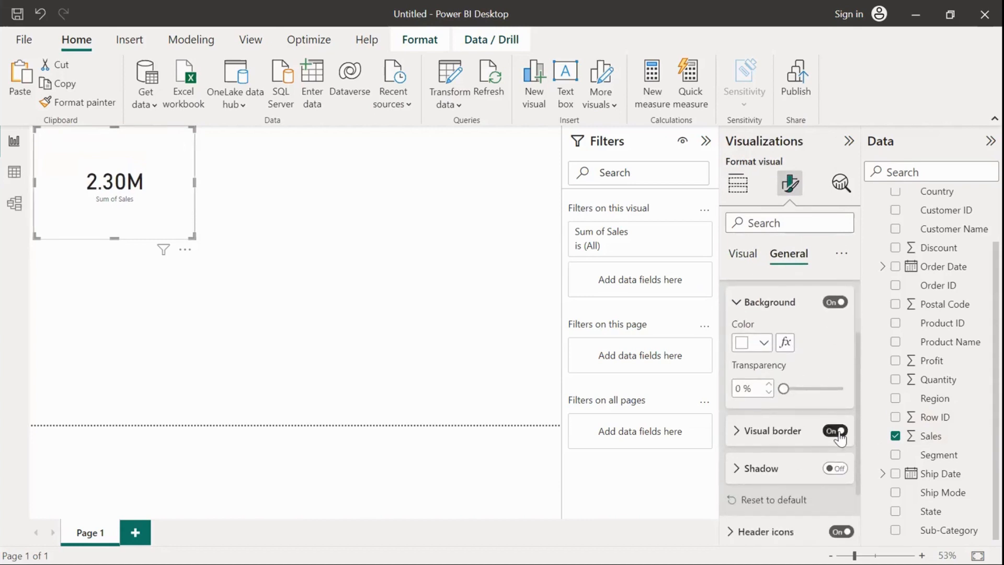
pyautogui.click(836, 468)
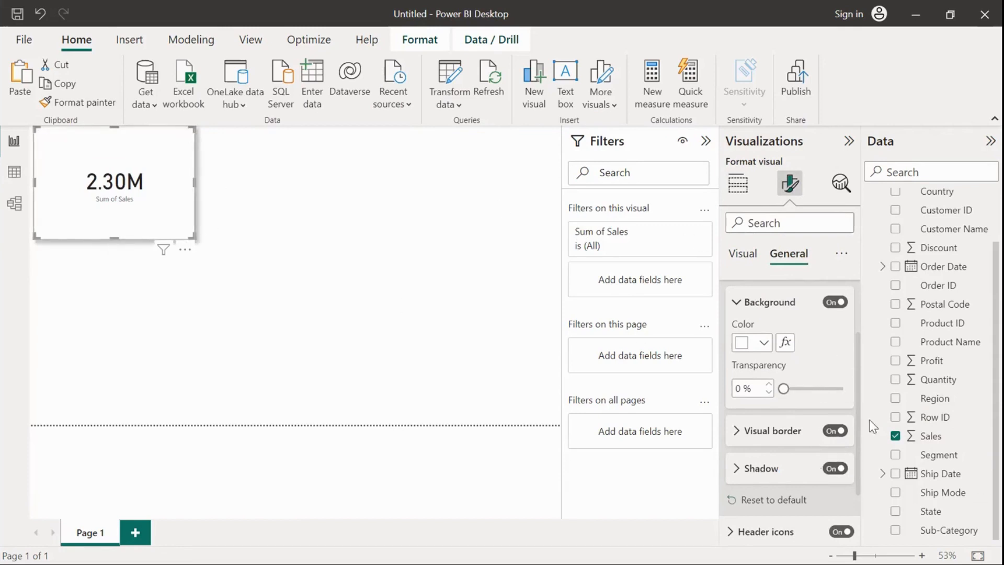
pyautogui.click(746, 304)
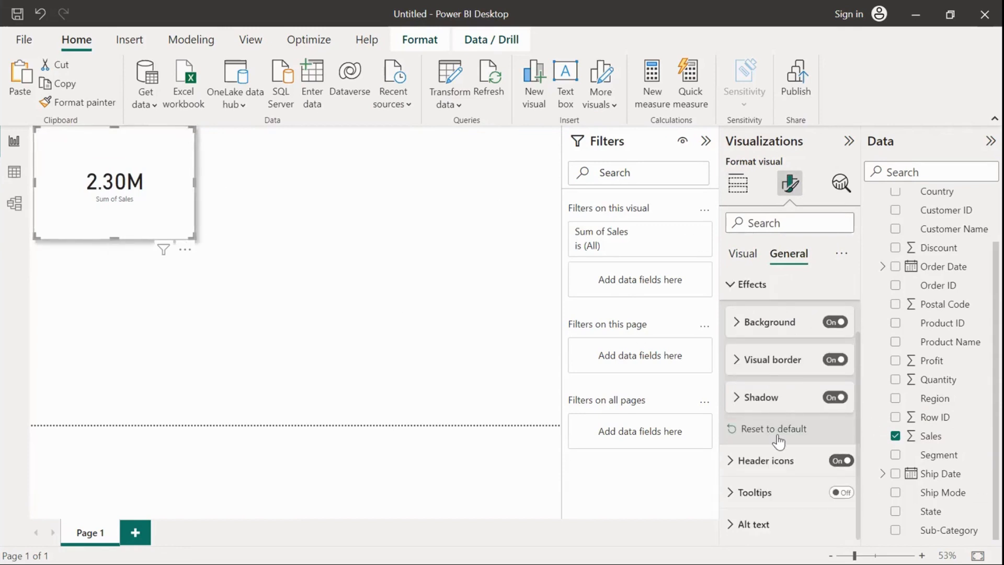
pyautogui.click(737, 287)
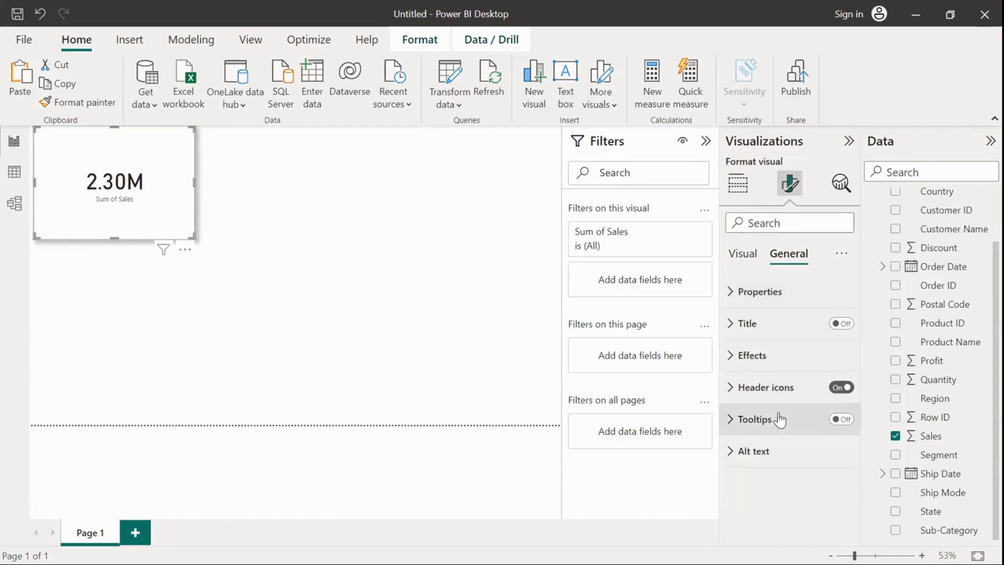
# - Shrink the Sales card in both width and height, keeping it in the page's upper-left corner
pyautogui.click(352, 289)
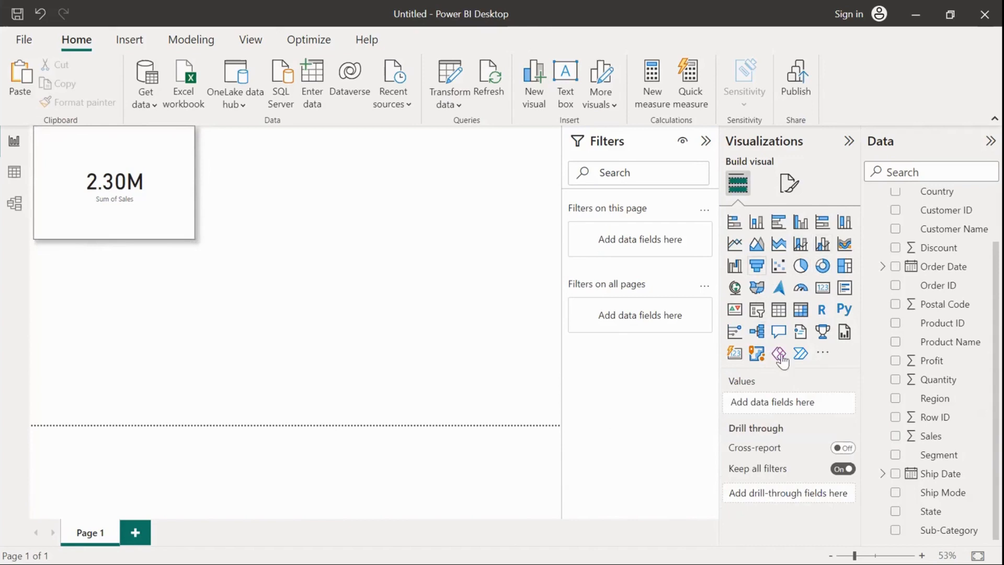
pyautogui.click(175, 212)
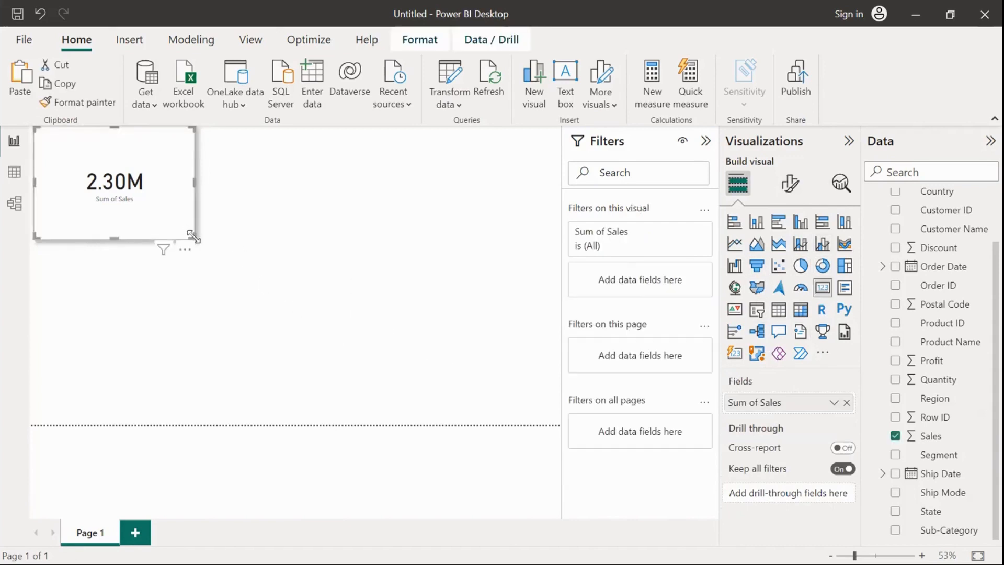
pyautogui.moveTo(188, 239); pyautogui.dragTo(157, 214)
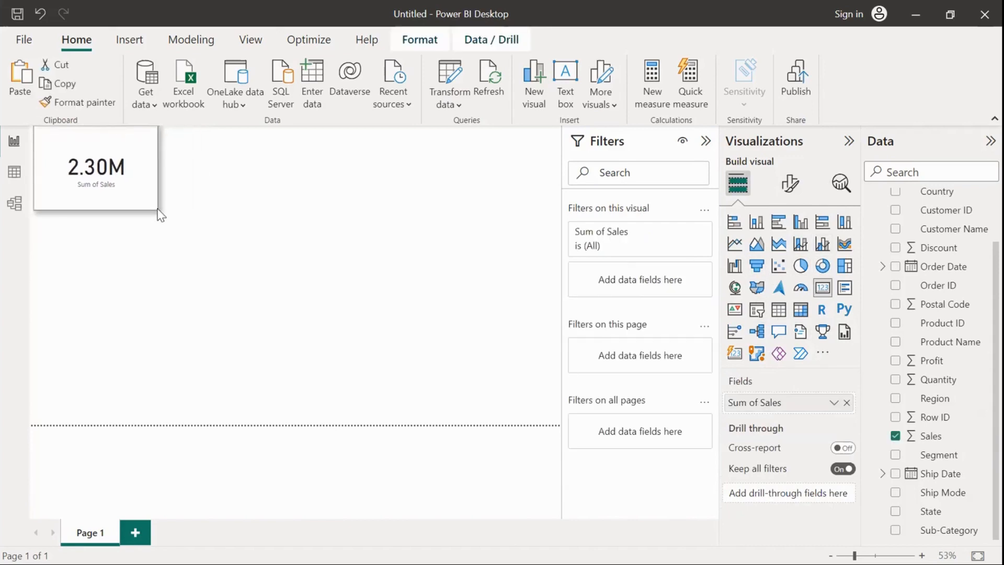
# - Add a card visual with the Profit field beside the Sales card and match it to the Sales card's size
pyautogui.click(270, 225)
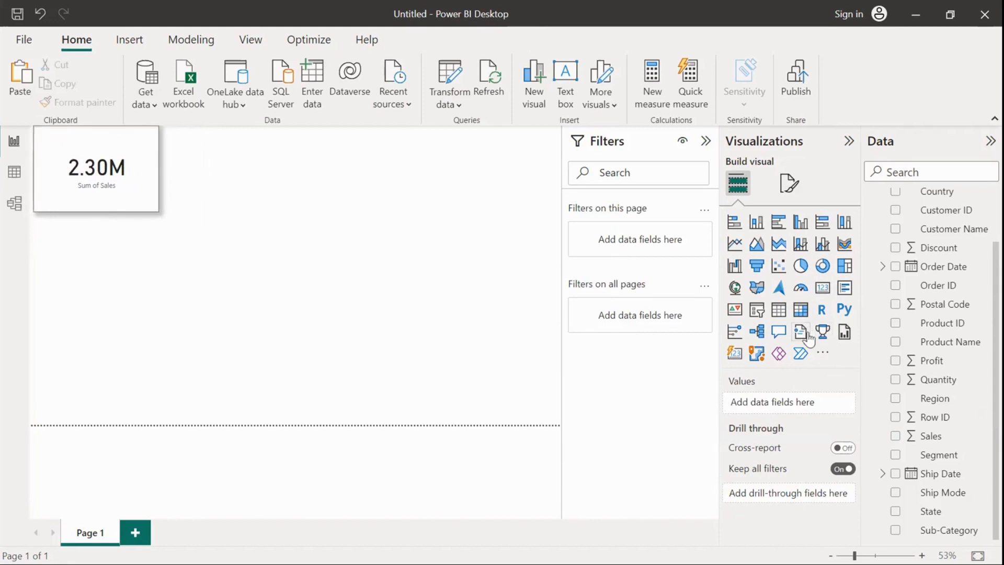
pyautogui.click(822, 287)
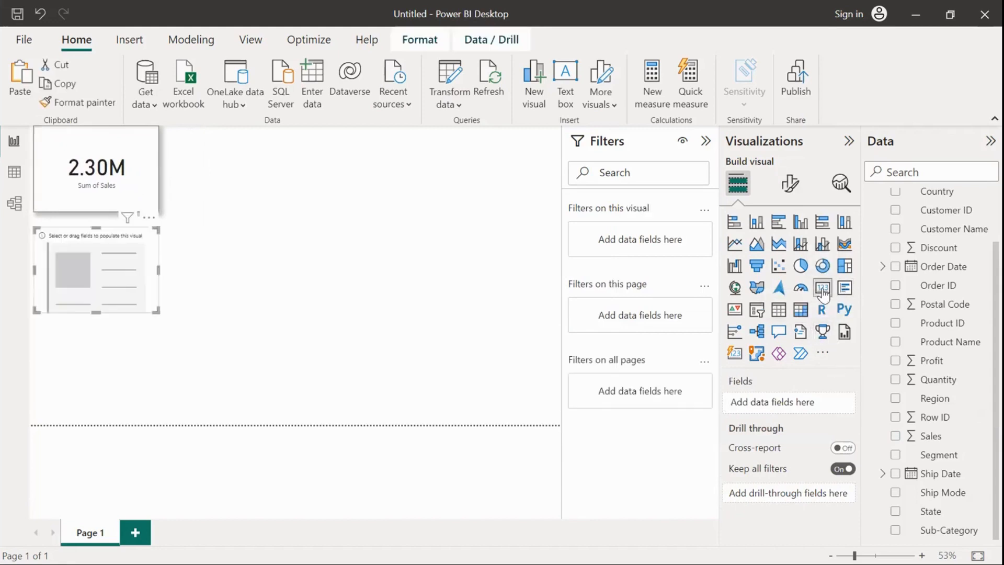
pyautogui.moveTo(96, 281); pyautogui.dragTo(242, 178)
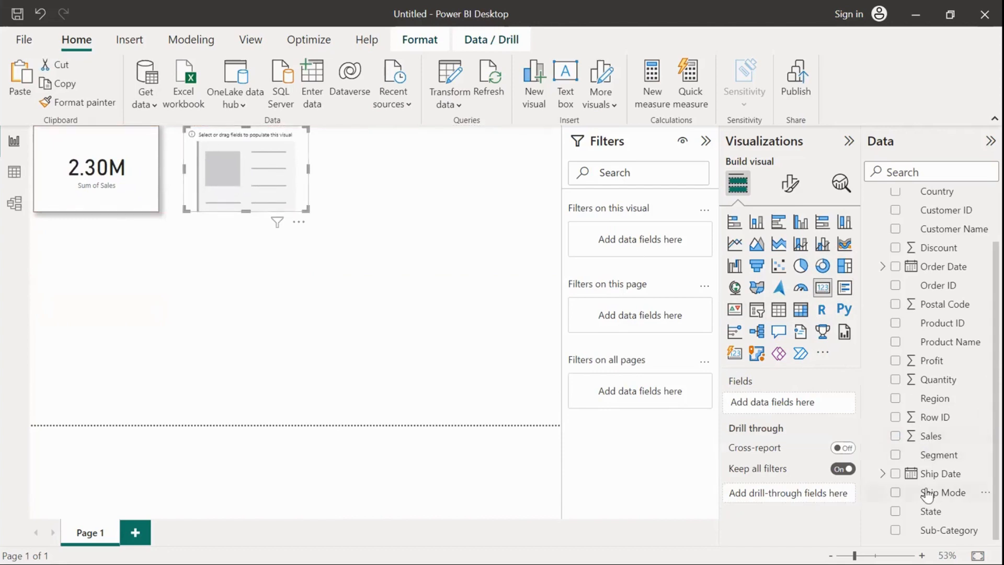
pyautogui.moveTo(926, 366); pyautogui.dragTo(796, 405)
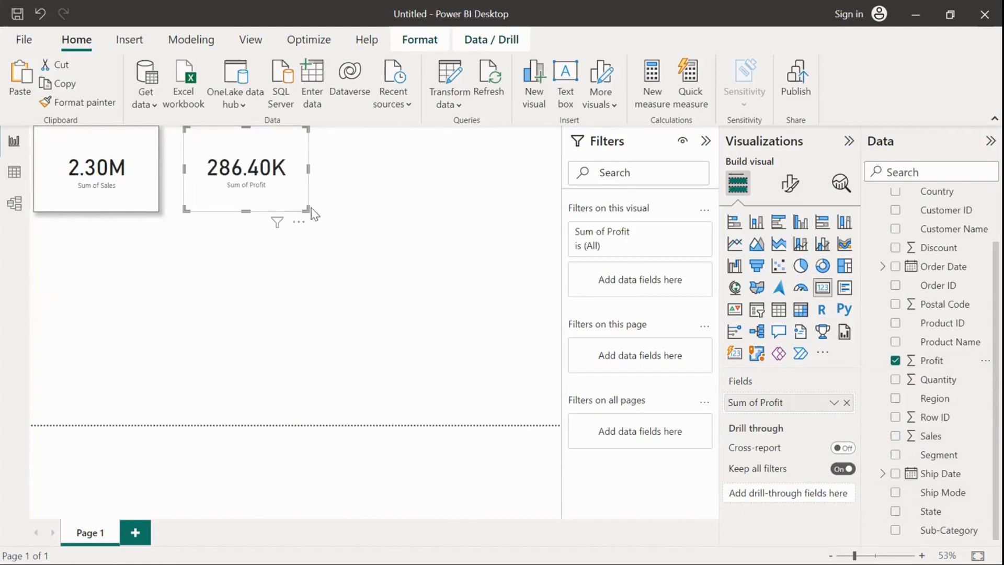
pyautogui.moveTo(310, 208); pyautogui.dragTo(309, 205)
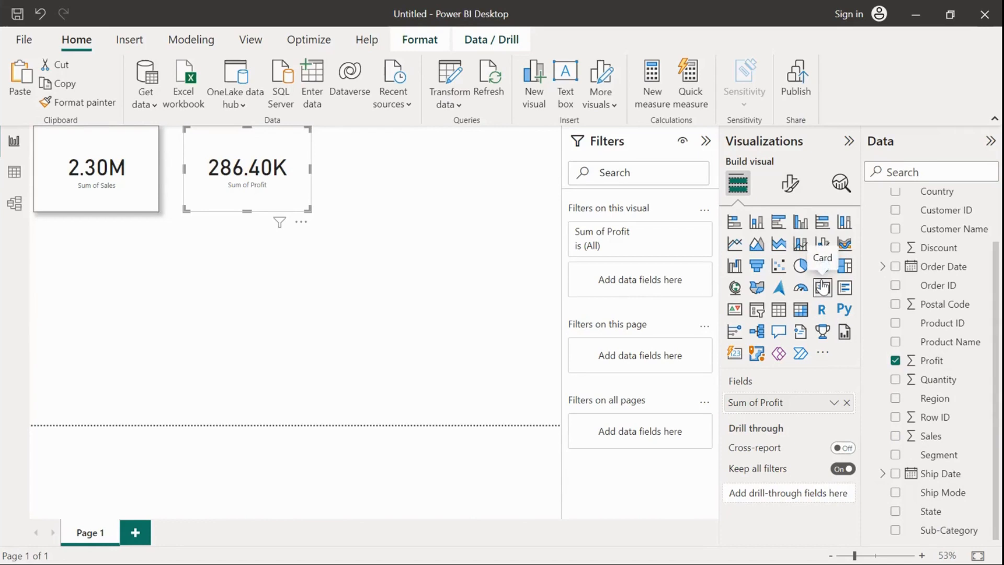
# - Add a third card visual with the Quantity field, placed in line with and beside the Profit card
pyautogui.click(356, 217)
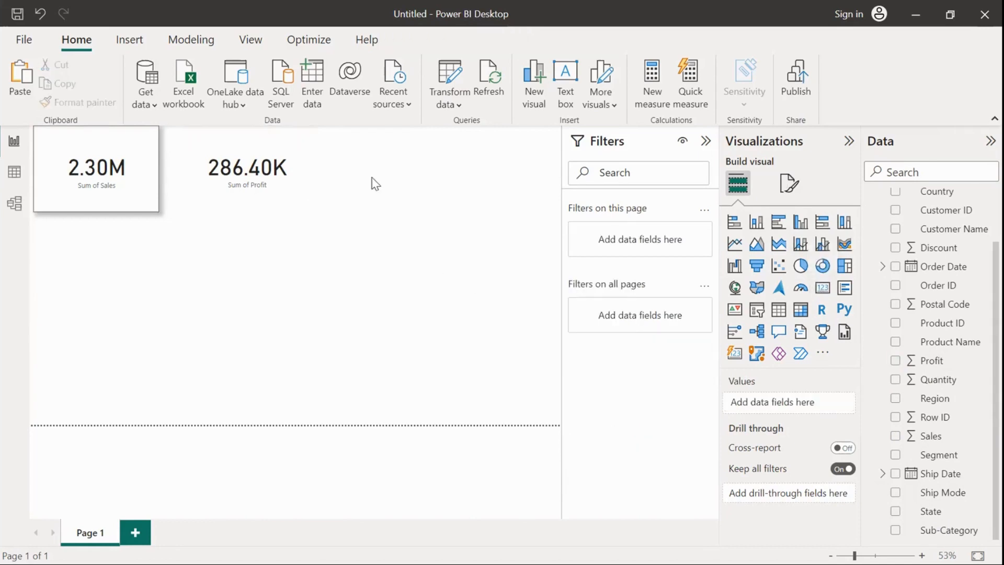
pyautogui.click(819, 288)
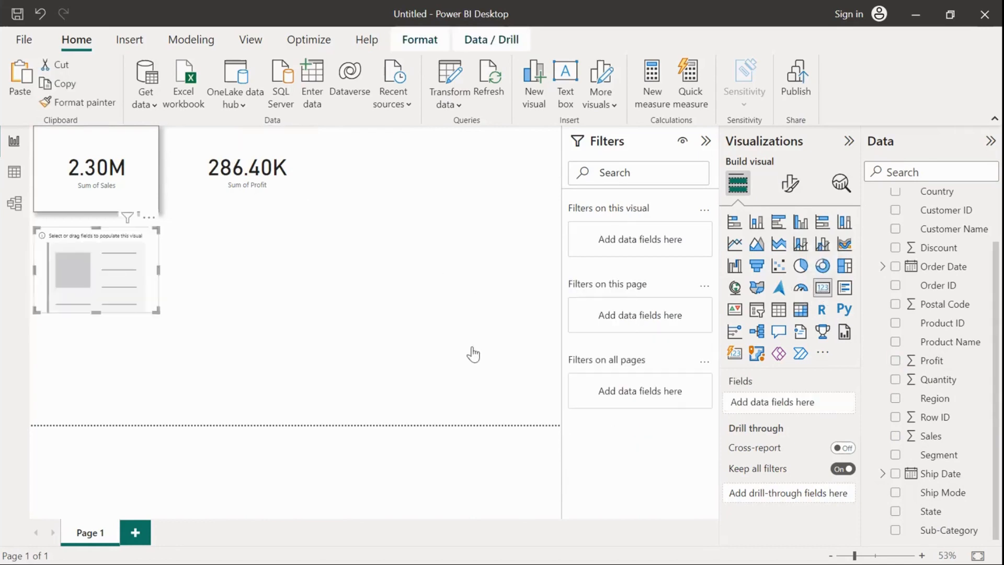
pyautogui.moveTo(80, 274); pyautogui.dragTo(380, 178)
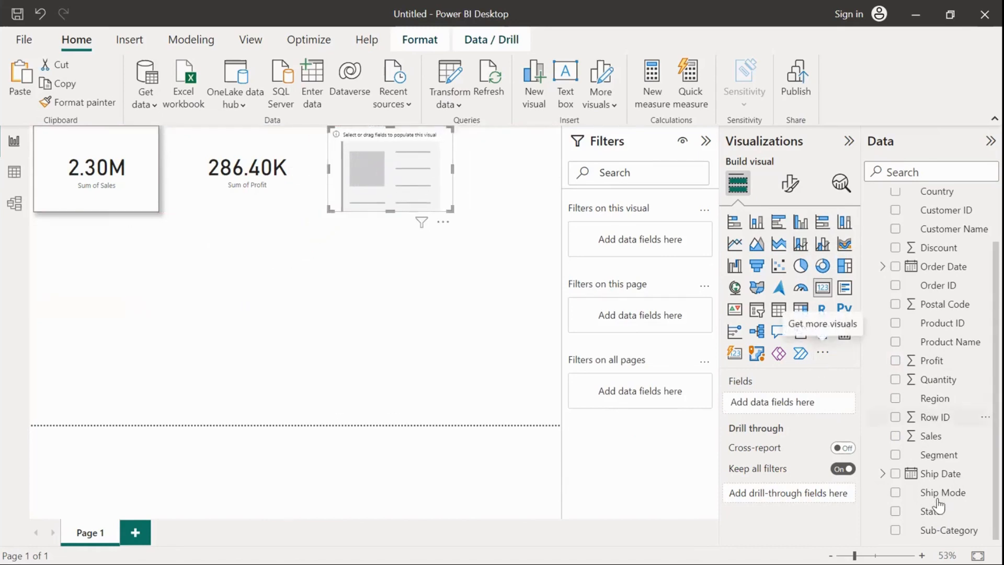
pyautogui.moveTo(936, 380); pyautogui.dragTo(795, 406)
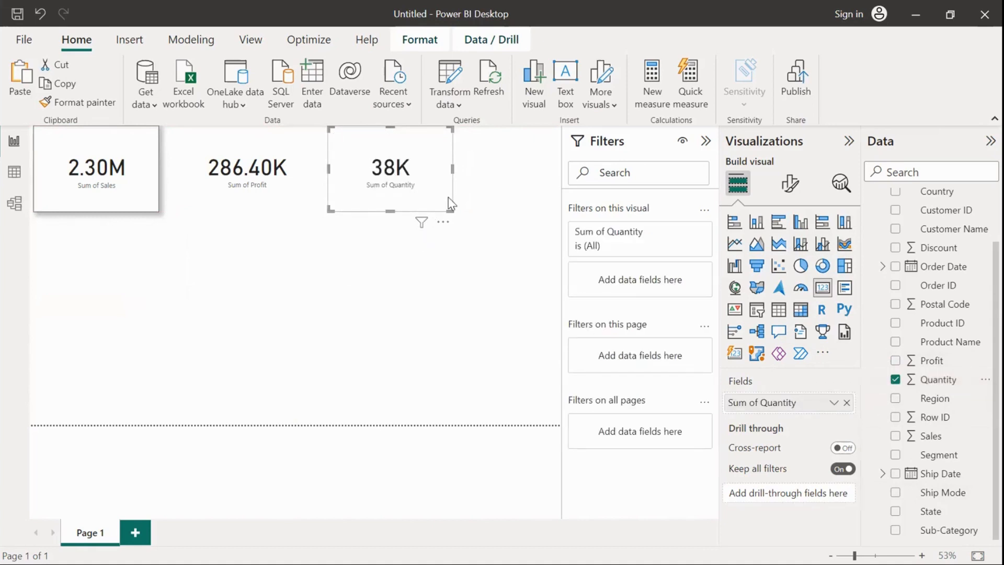
pyautogui.moveTo(455, 206); pyautogui.dragTo(454, 215)
pyautogui.click(487, 203)
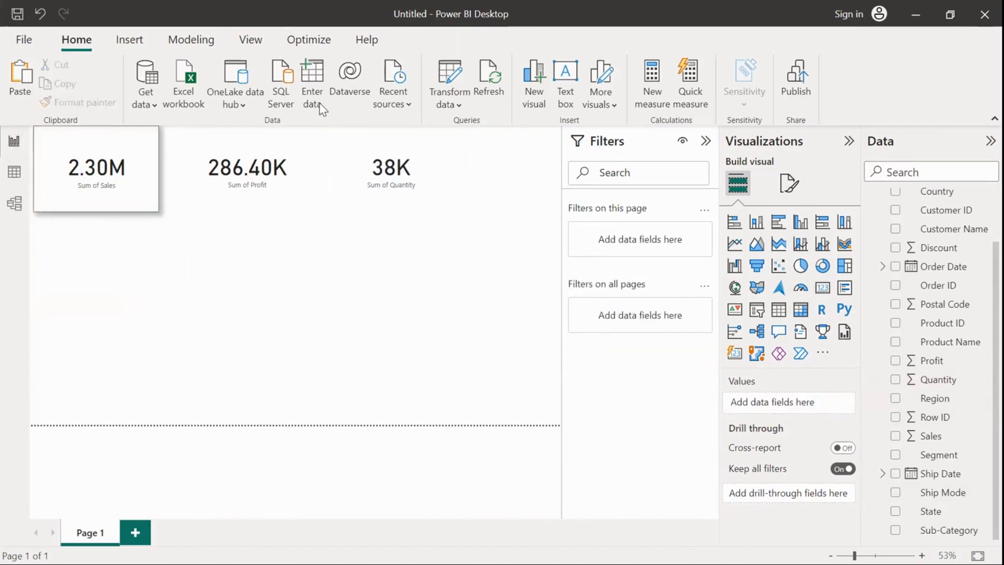
# - Turn on the visual border and the shadow effect for the Profit card
pyautogui.click(220, 156)
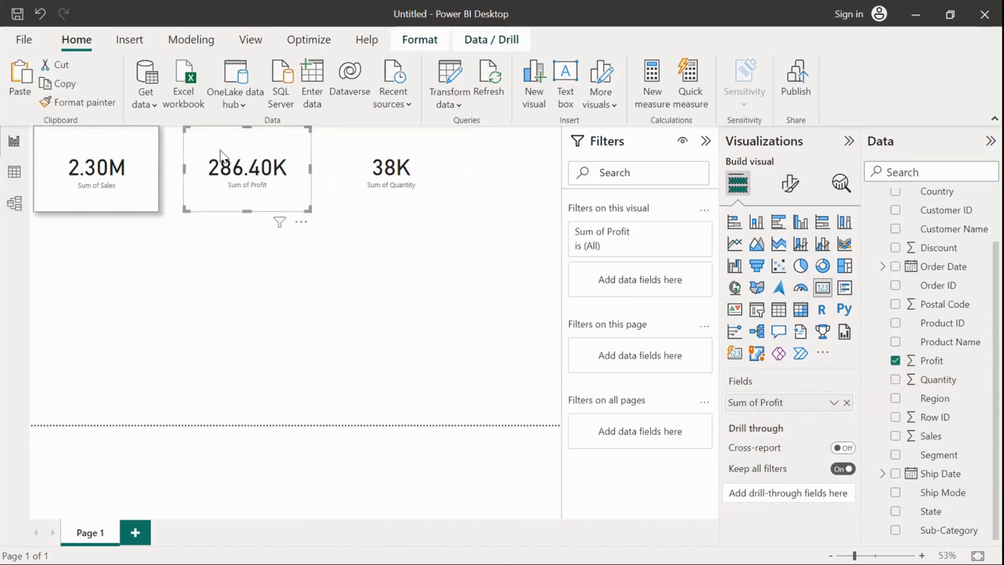
pyautogui.click(791, 194)
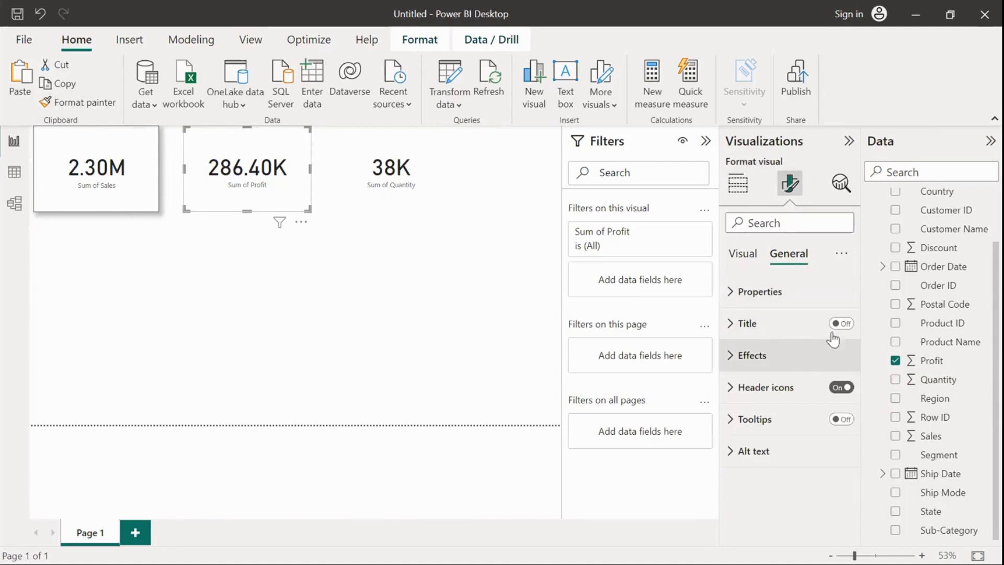
pyautogui.click(782, 368)
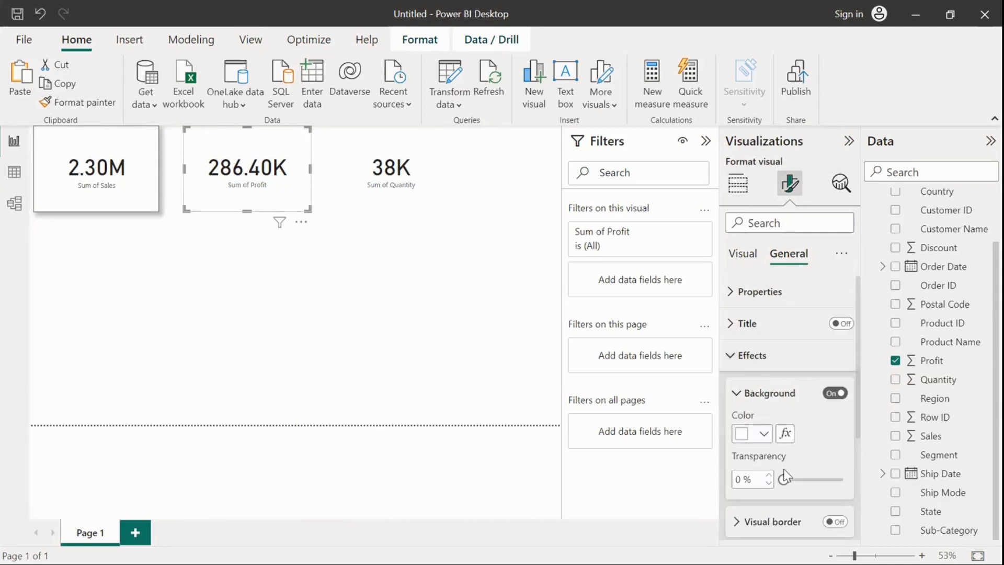
pyautogui.scroll(-3, 831, 445)
pyautogui.click(836, 482)
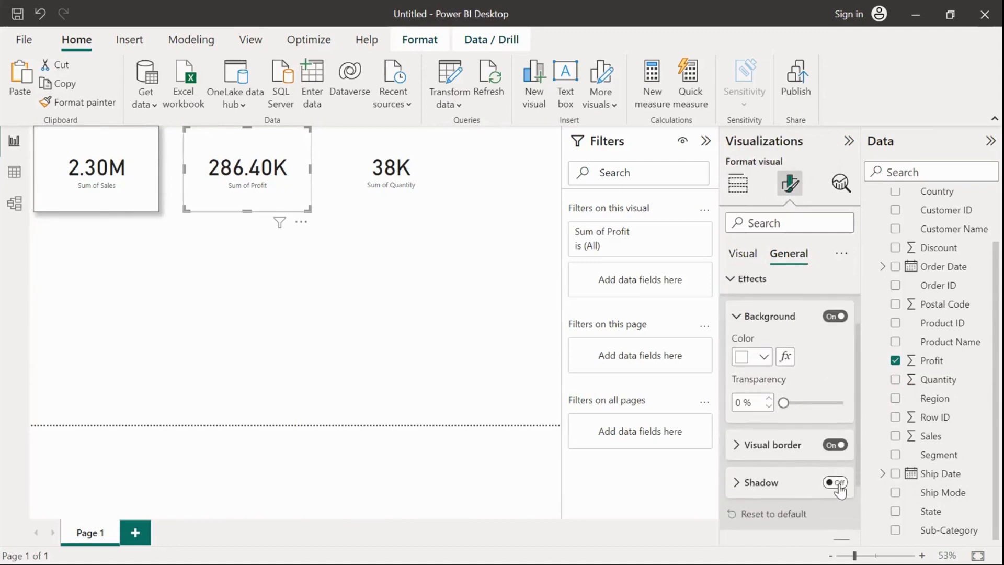
pyautogui.click(400, 328)
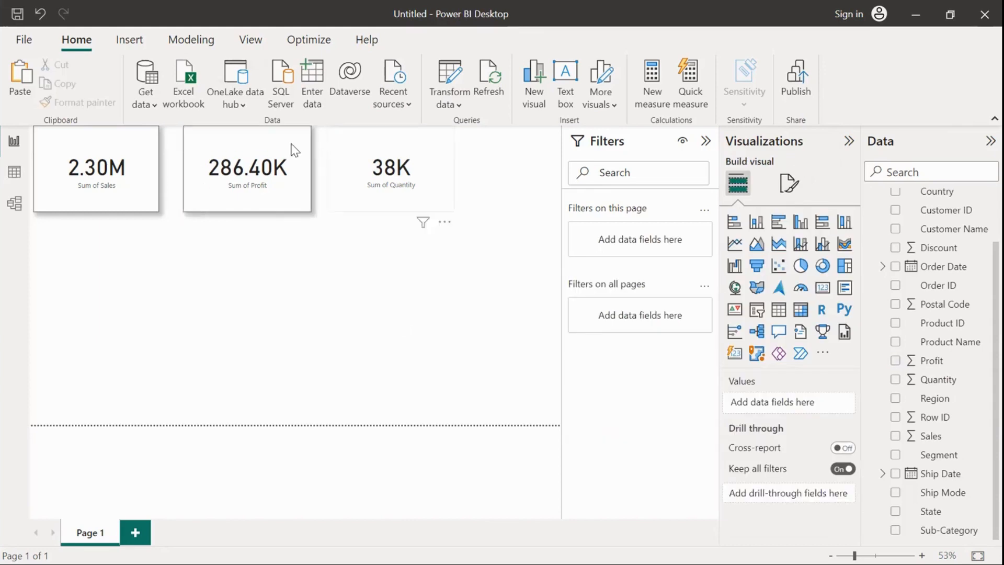
pyautogui.click(386, 170)
pyautogui.click(476, 258)
# - Examine the profit line chart and its zoom sliders in the finished Power Bi dashboard report, then return to the untitled report
pyautogui.moveTo(662, 546)
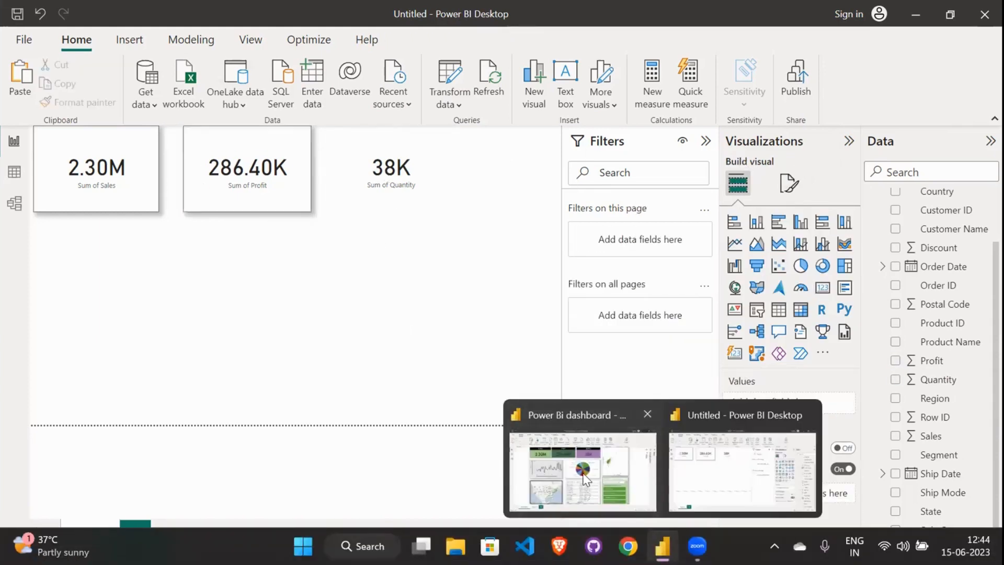
pyautogui.click(592, 479)
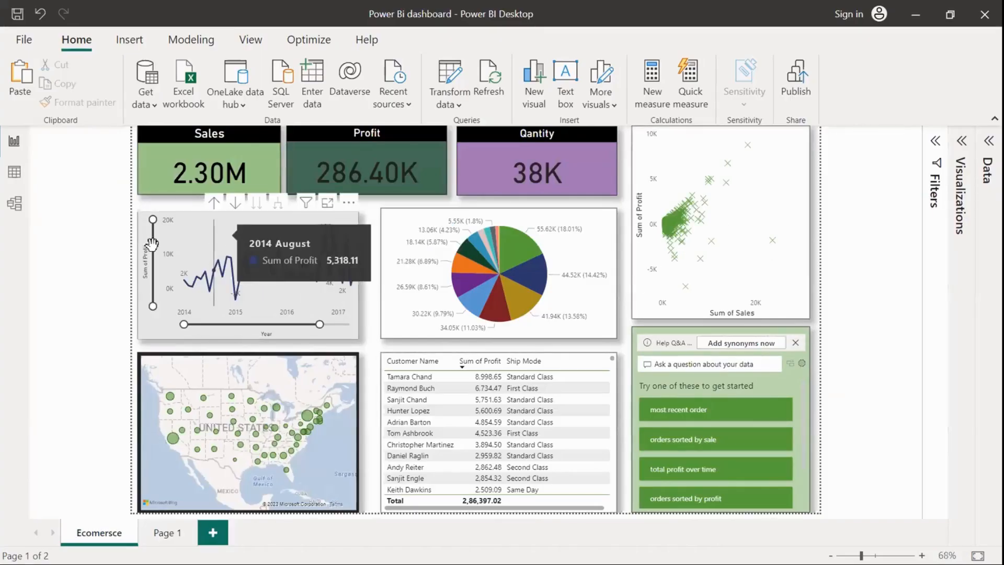
pyautogui.moveTo(151, 243); pyautogui.dragTo(153, 278)
pyautogui.moveTo(147, 236); pyautogui.dragTo(152, 215)
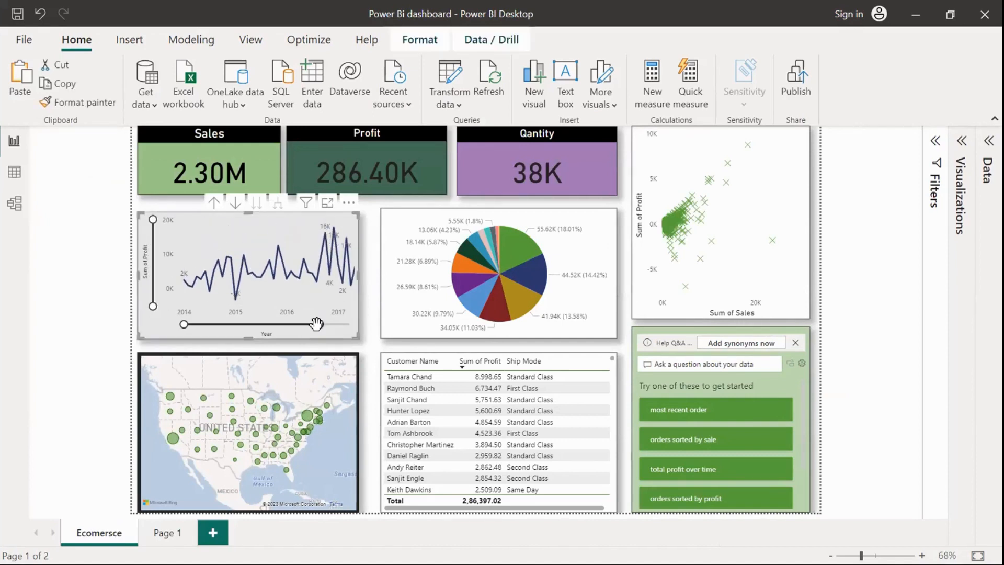
pyautogui.moveTo(319, 324)
pyautogui.mouseDown()
pyautogui.moveTo(274, 324)
pyautogui.moveTo(317, 325)
pyautogui.mouseUp()
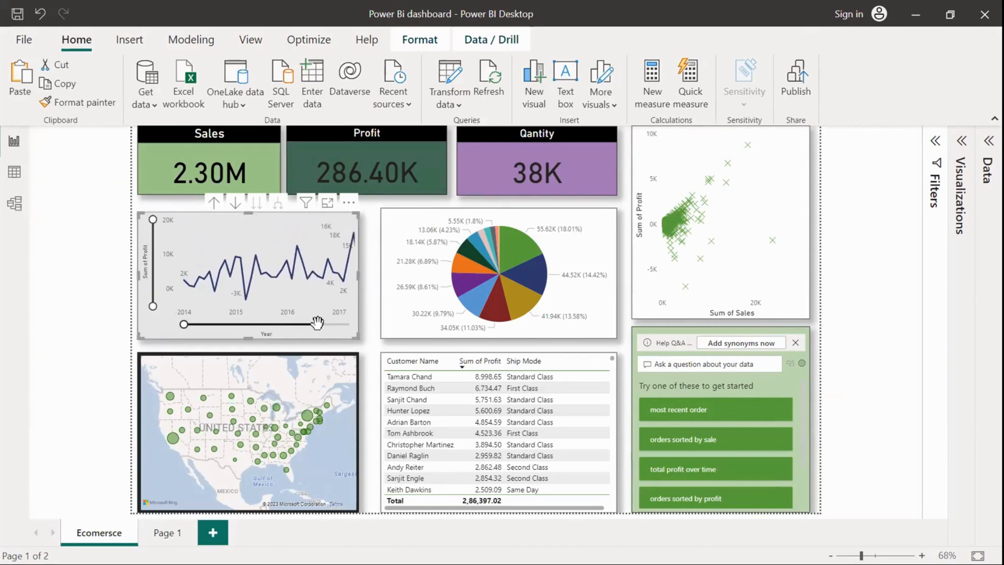
pyautogui.click(905, 7)
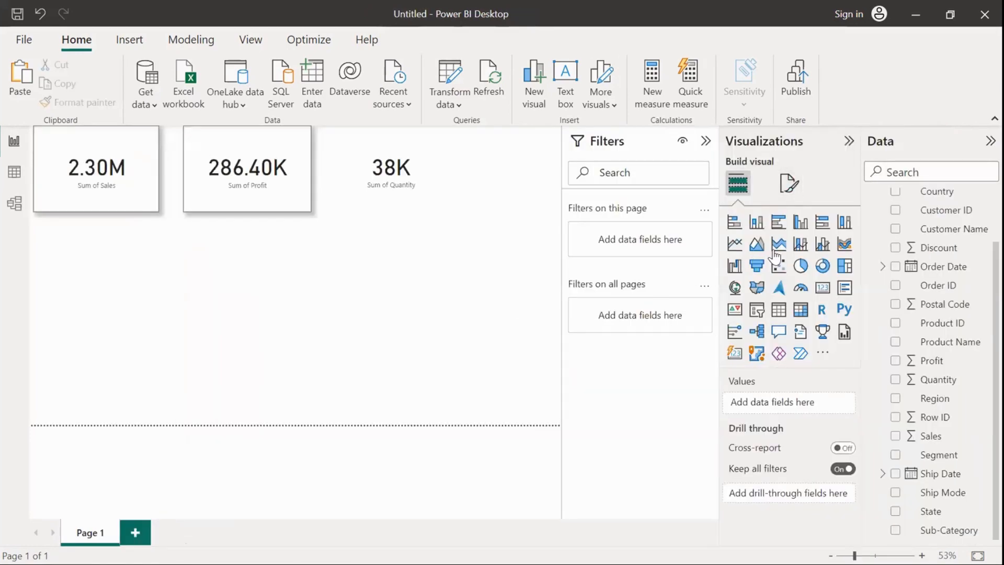
# - Add a line chart below the Sales card with Profit on the Y-axis and Order Date on the X-axis, and enlarge it
pyautogui.click(735, 244)
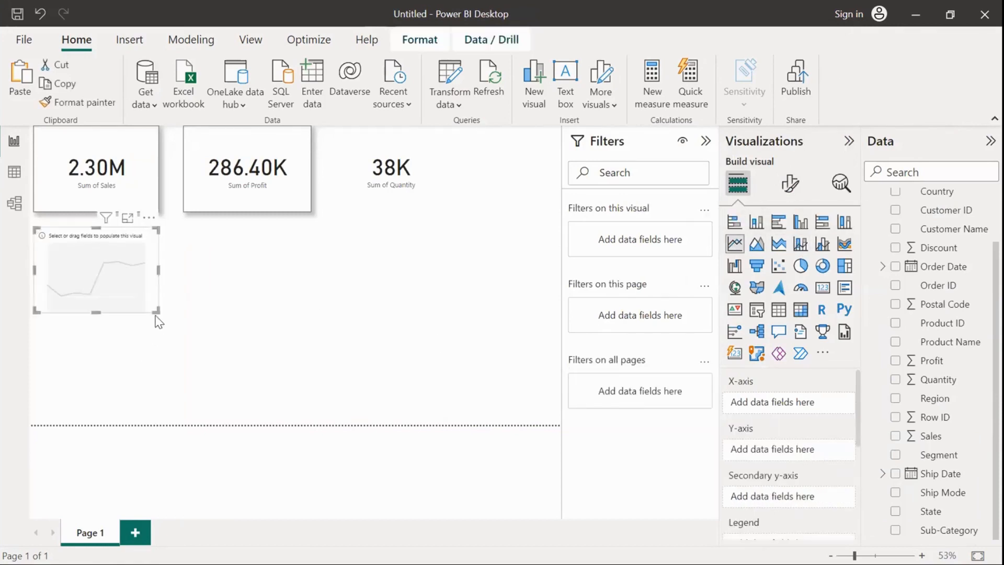
pyautogui.moveTo(180, 332)
pyautogui.mouseDown()
pyautogui.moveTo(183, 340)
pyautogui.moveTo(178, 334)
pyautogui.mouseUp()
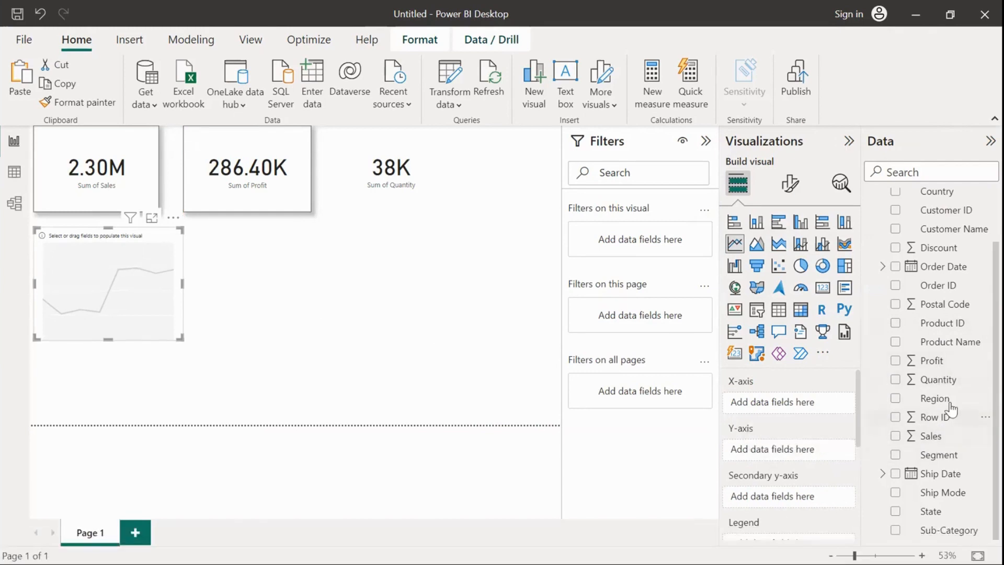
pyautogui.moveTo(930, 364); pyautogui.dragTo(784, 450)
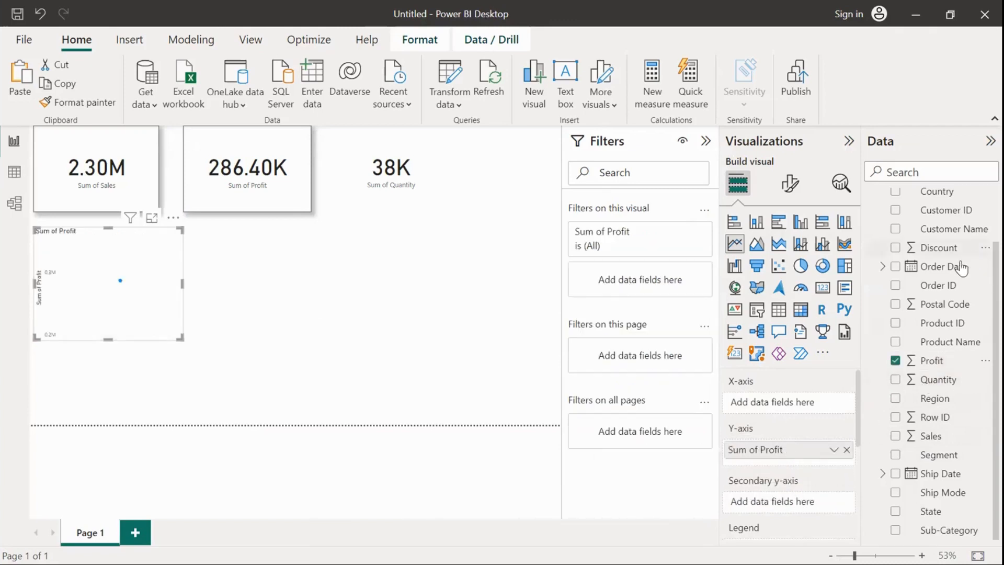
pyautogui.moveTo(948, 271); pyautogui.dragTo(804, 404)
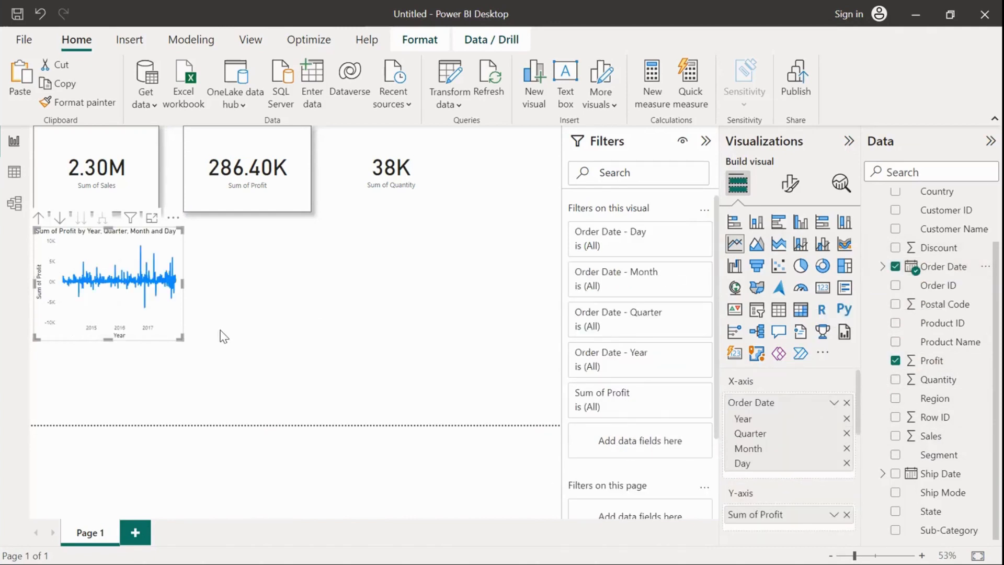
pyautogui.moveTo(181, 336); pyautogui.dragTo(360, 369)
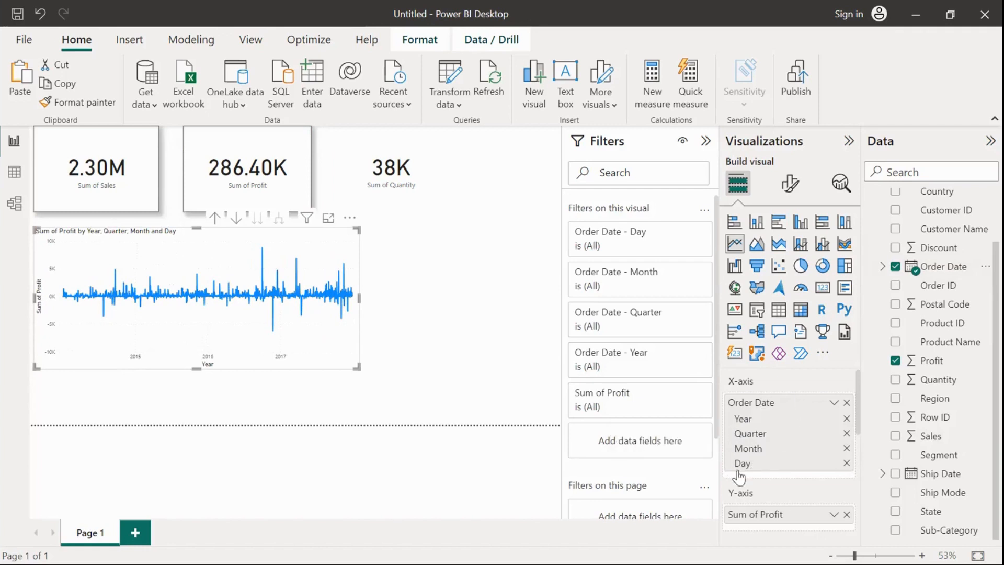
# - Reduce the line chart's Order Date hierarchy to Month only and shrink the chart to the combined width of the Sales and Profit cards
pyautogui.click(847, 419)
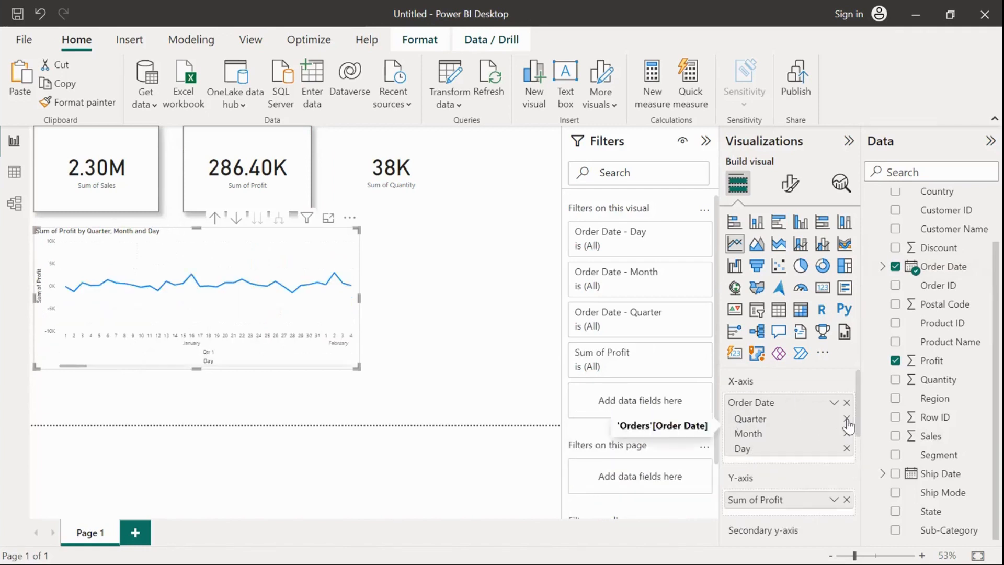
pyautogui.click(847, 419)
pyautogui.click(846, 434)
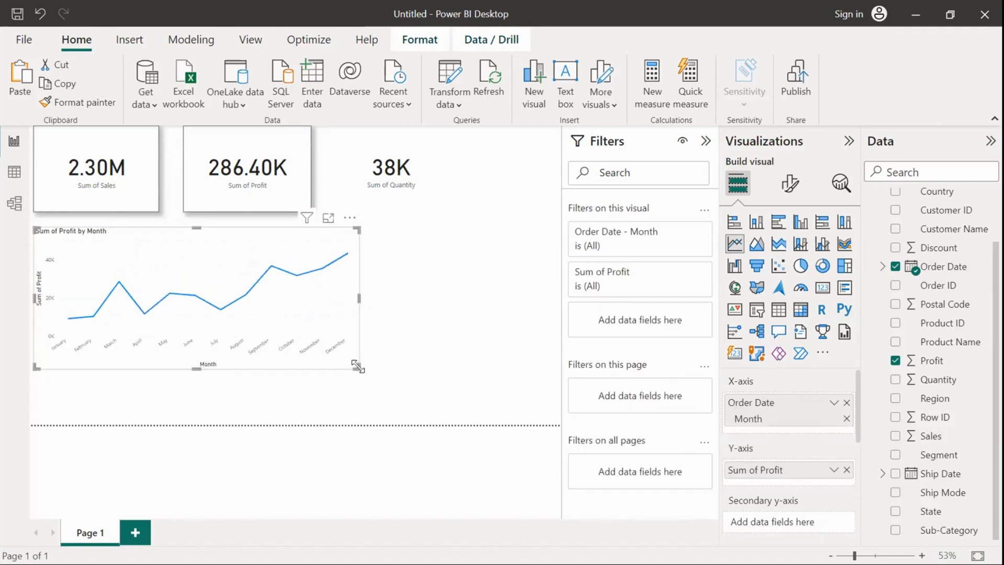
pyautogui.moveTo(357, 367); pyautogui.dragTo(316, 335)
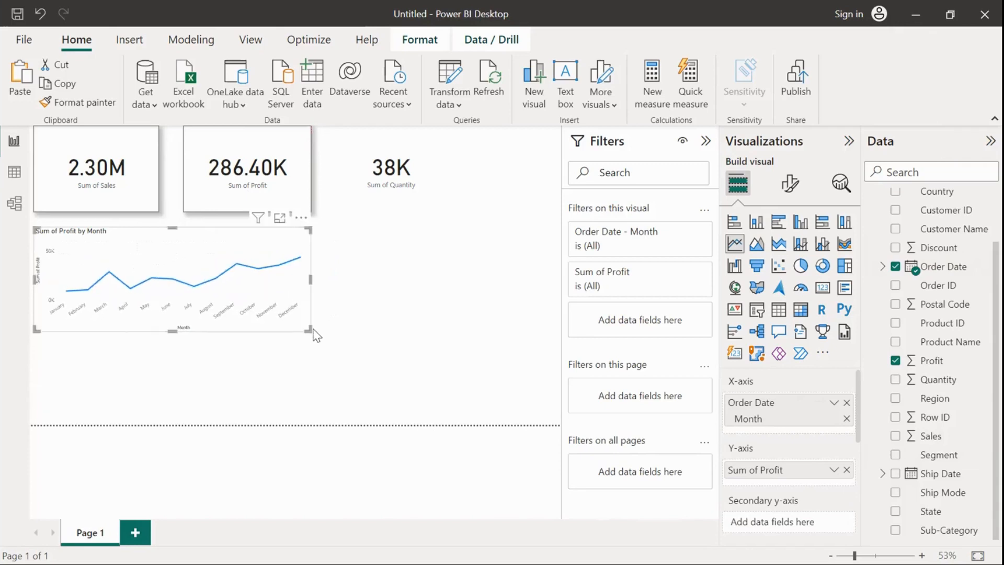
pyautogui.click(382, 324)
# - Turn on the zoom slider for the profit line chart and try out its Y-axis slider
pyautogui.click(302, 286)
pyautogui.click(790, 184)
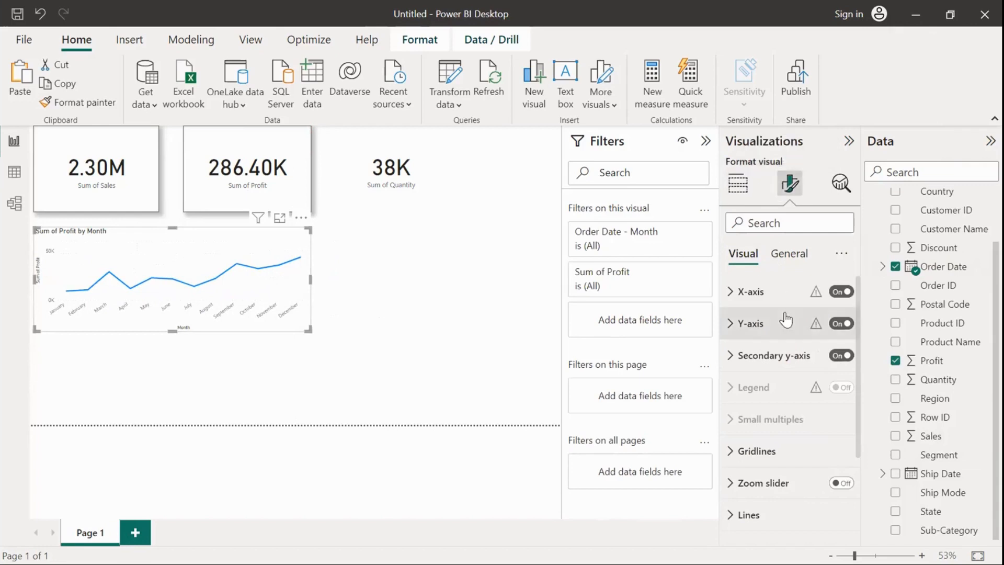
pyautogui.scroll(-2, 807, 460)
pyautogui.scroll(-1, 806, 463)
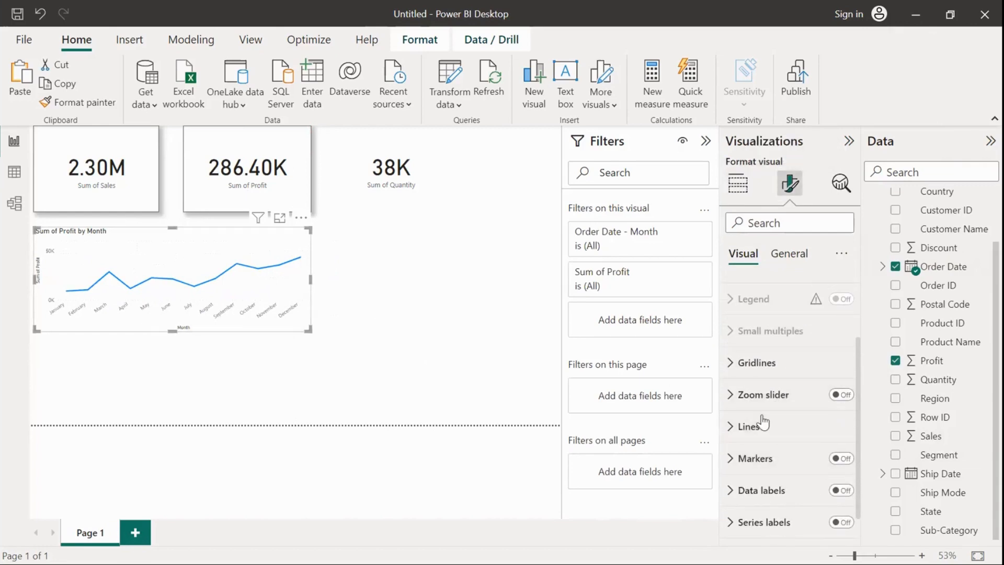
pyautogui.click(841, 395)
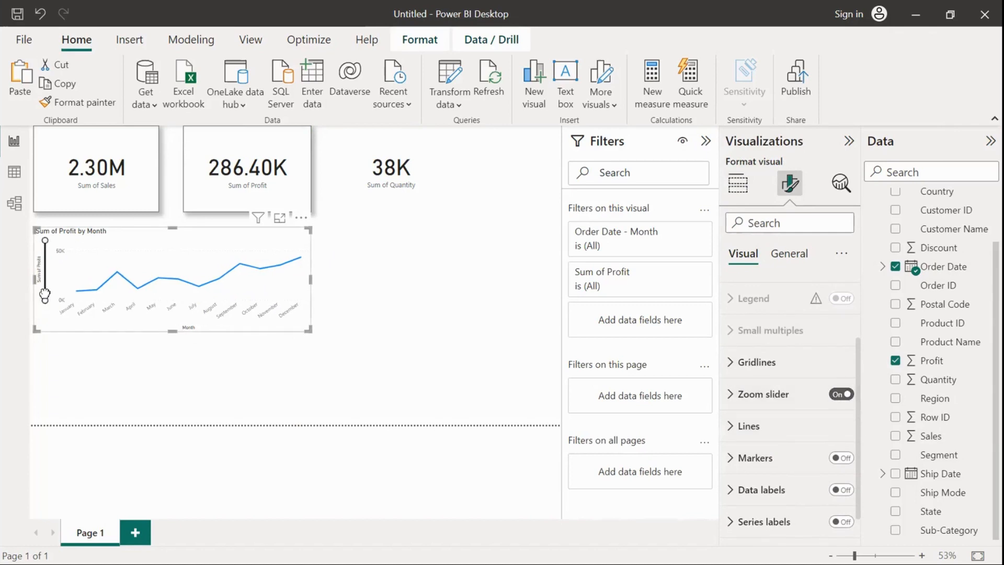
pyautogui.moveTo(45, 294)
pyautogui.mouseDown()
pyautogui.moveTo(44, 259)
pyautogui.moveTo(45, 301)
pyautogui.mouseUp()
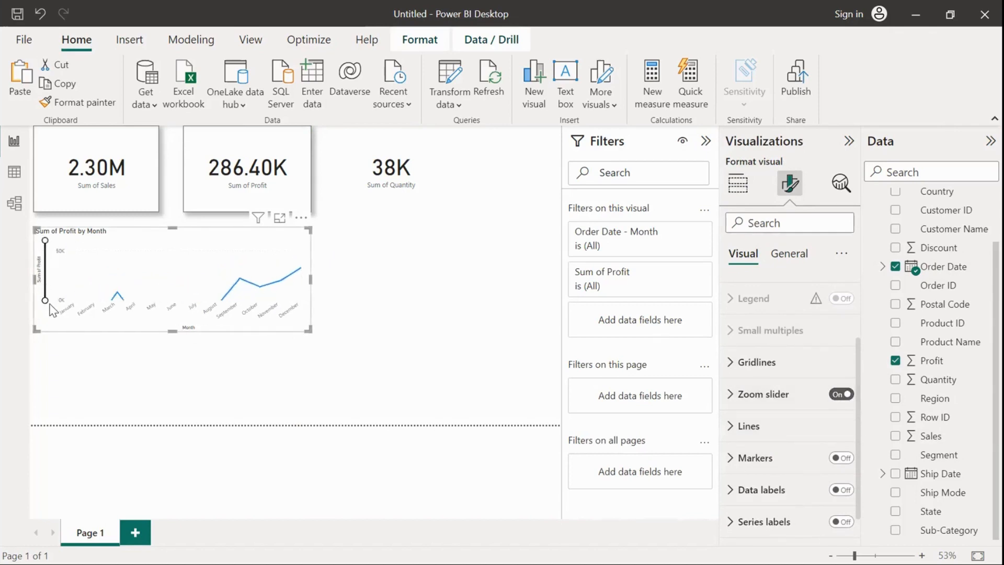
pyautogui.click(392, 337)
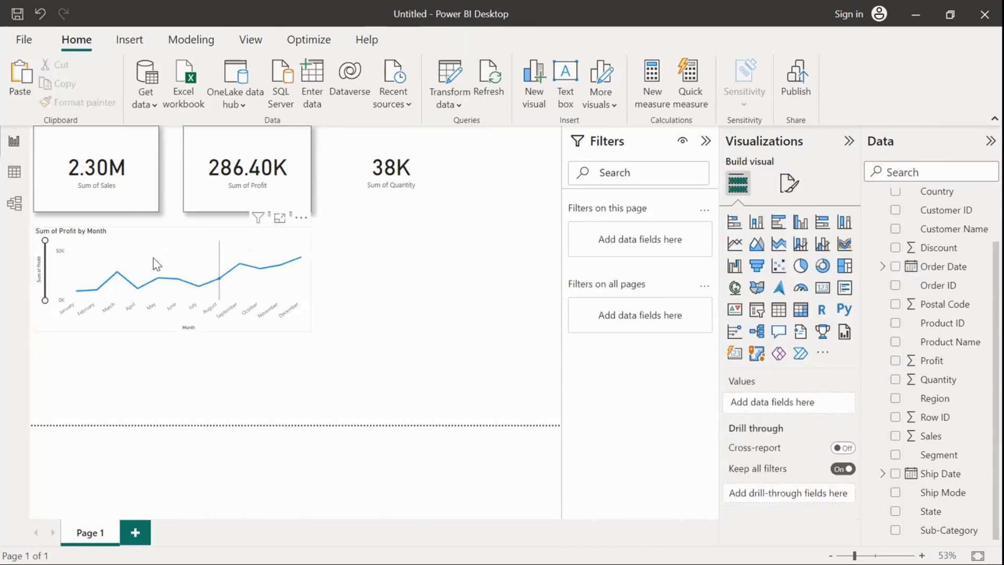
# - Turn on the visual border and shadow effects for the profit line chart
pyautogui.click(251, 253)
pyautogui.click(790, 183)
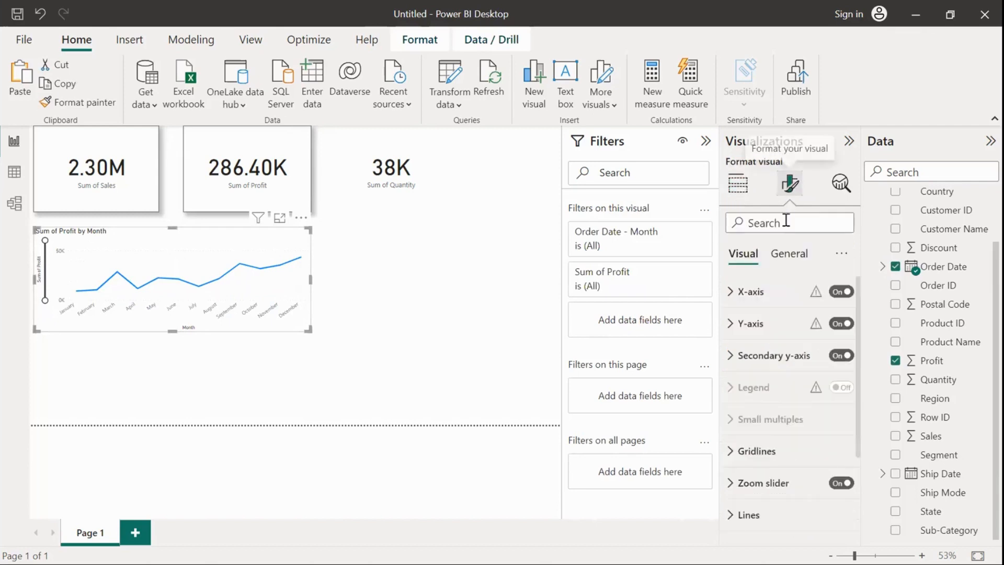
pyautogui.click(789, 253)
pyautogui.click(785, 355)
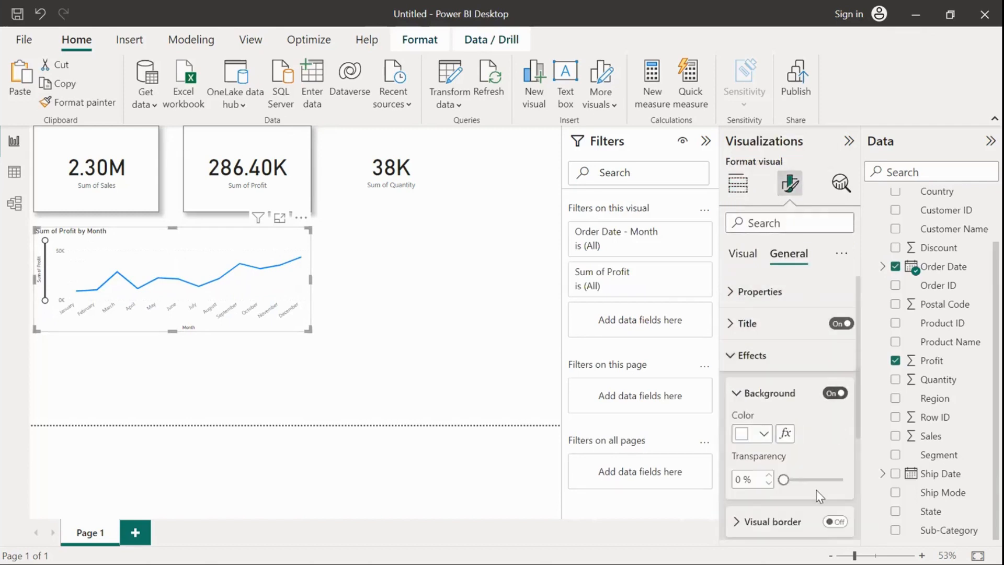
pyautogui.scroll(-2, 819, 496)
pyautogui.click(832, 472)
pyautogui.click(837, 435)
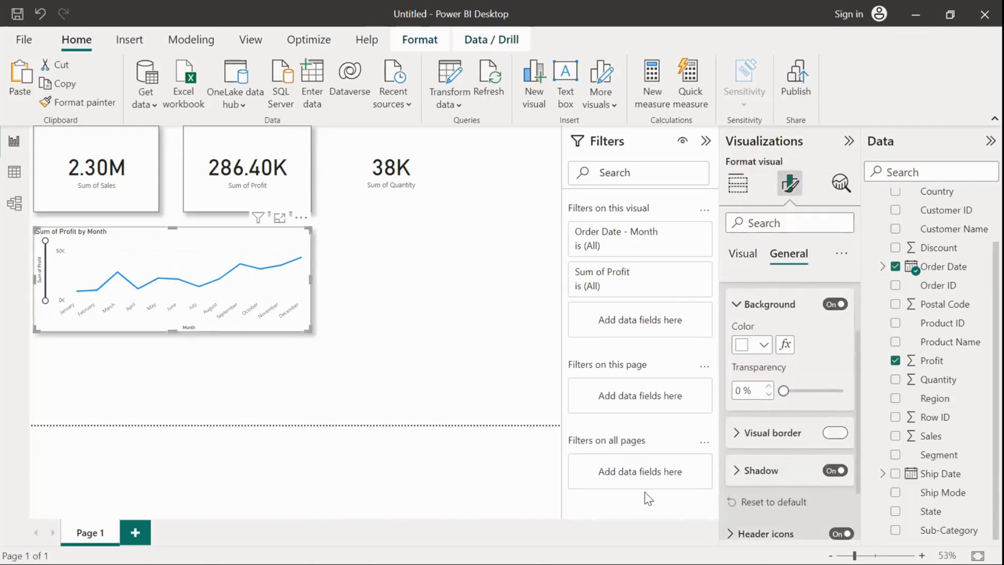
pyautogui.click(464, 345)
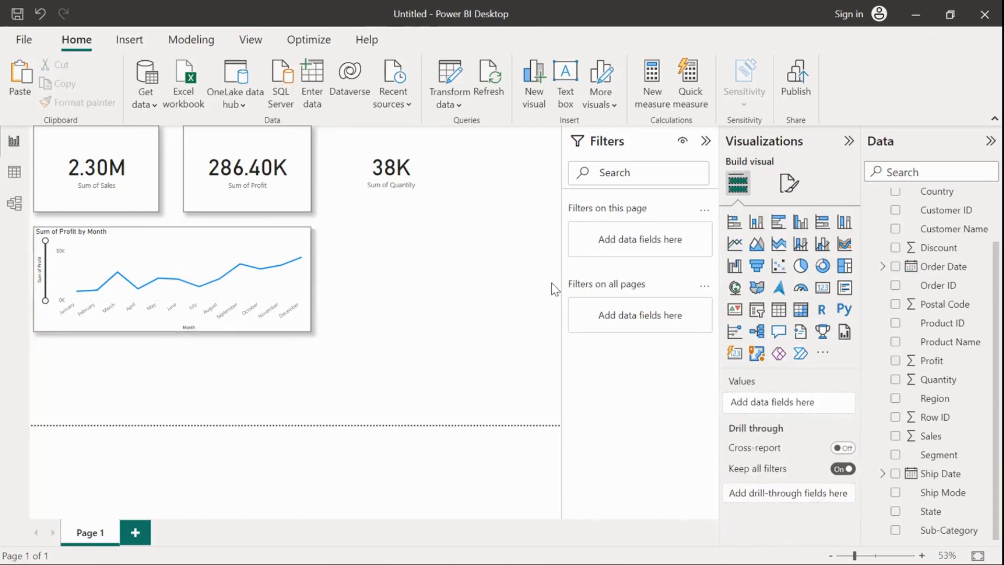
# - Give the Quantity card a visual border and a shadow, like the Sales and Profit cards
pyautogui.click(434, 173)
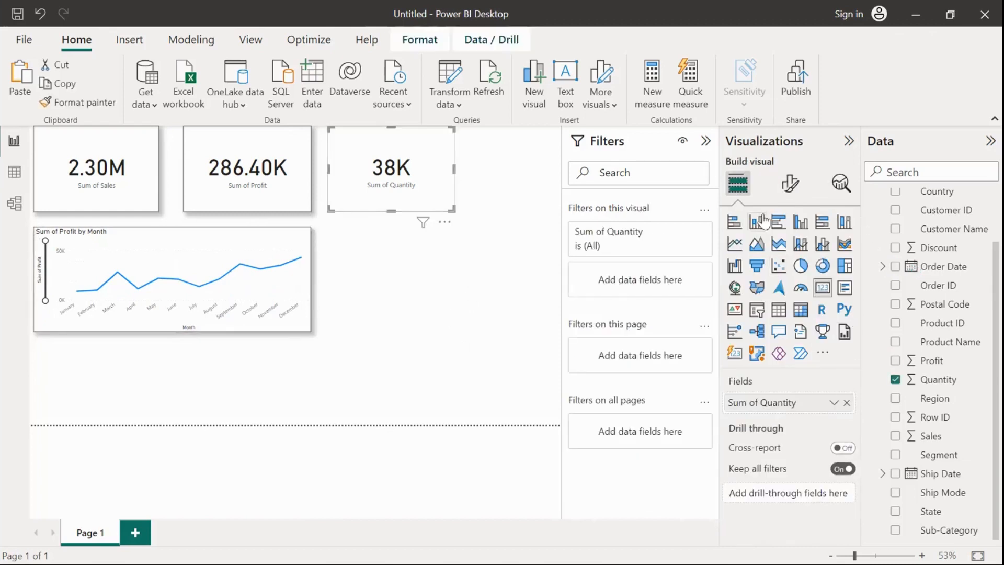
pyautogui.click(789, 183)
pyautogui.click(788, 254)
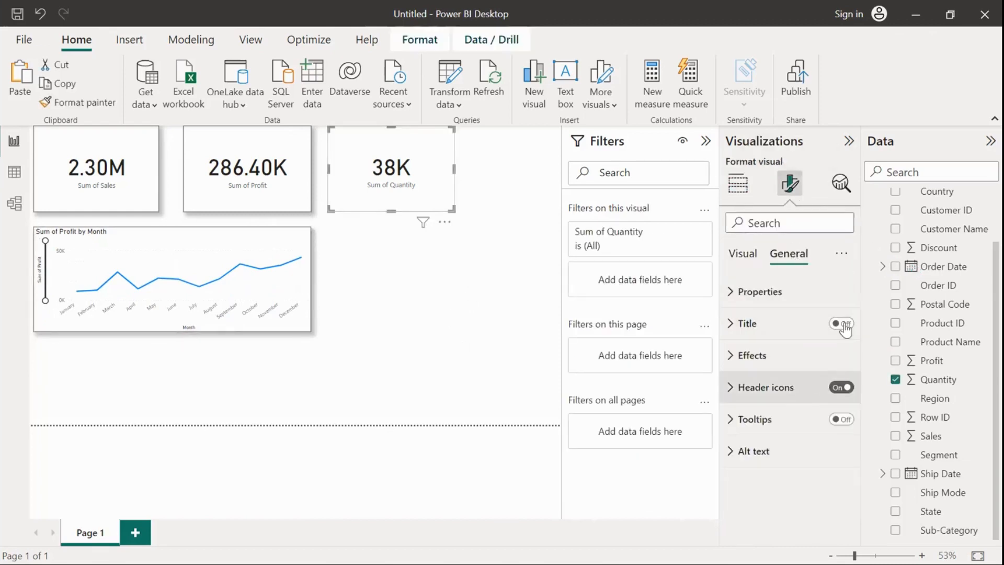
pyautogui.click(800, 356)
pyautogui.scroll(-2, 832, 471)
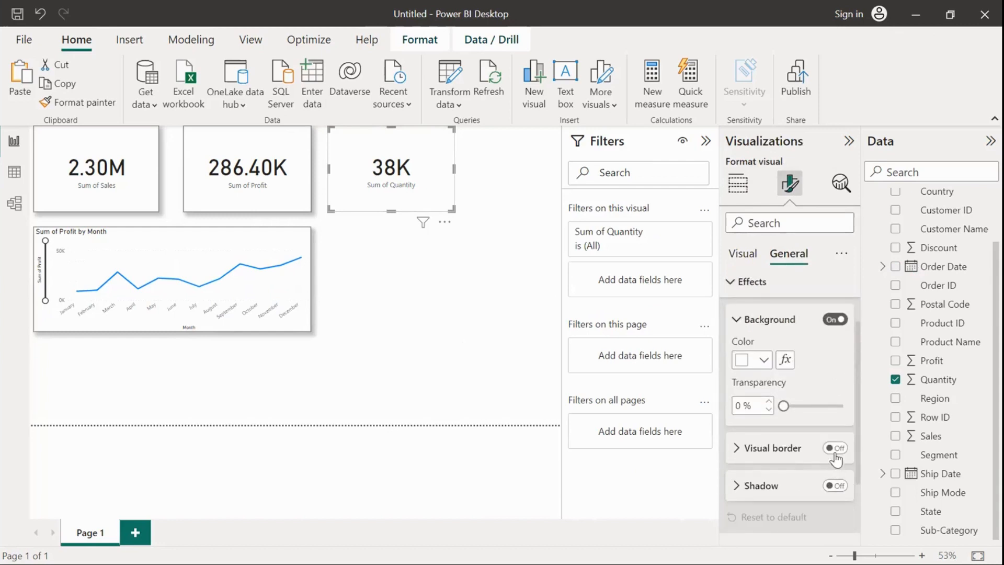
pyautogui.click(835, 449)
pyautogui.click(835, 485)
pyautogui.click(437, 330)
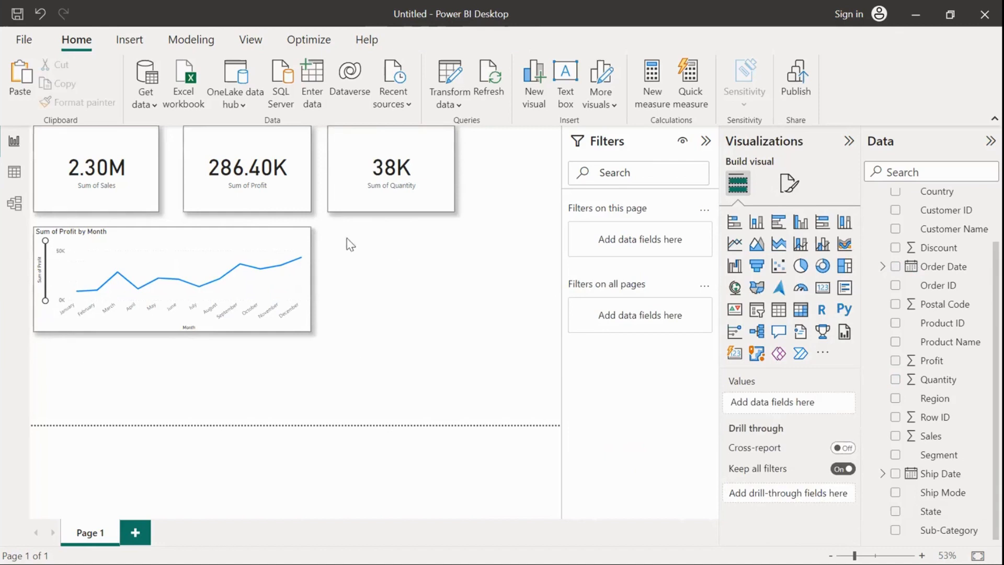
# - Add a map visual beside the profit line chart, narrowed to fit the page and matched to the chart's height
pyautogui.click(736, 288)
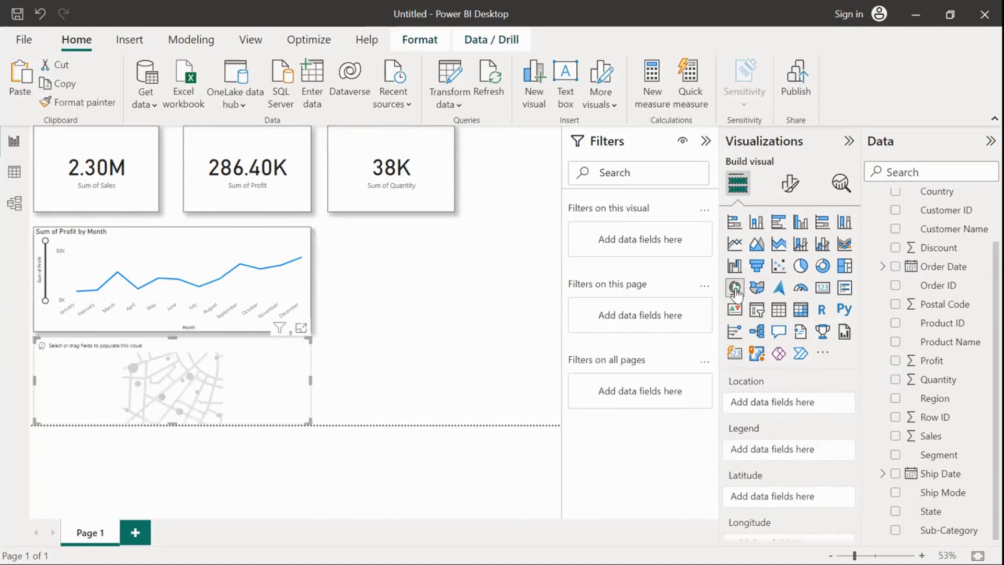
pyautogui.moveTo(285, 361); pyautogui.dragTo(535, 258)
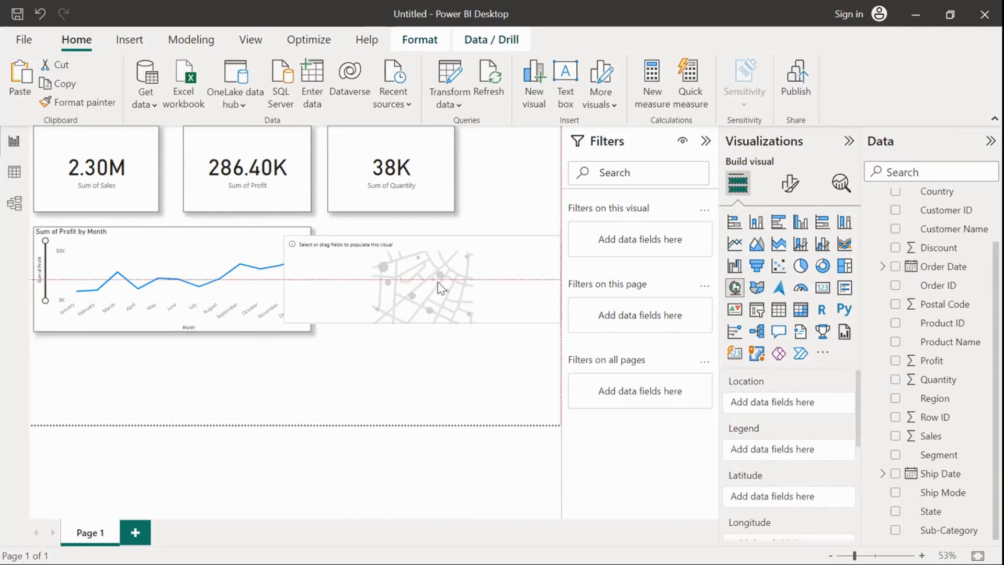
pyautogui.moveTo(286, 321); pyautogui.dragTo(367, 324)
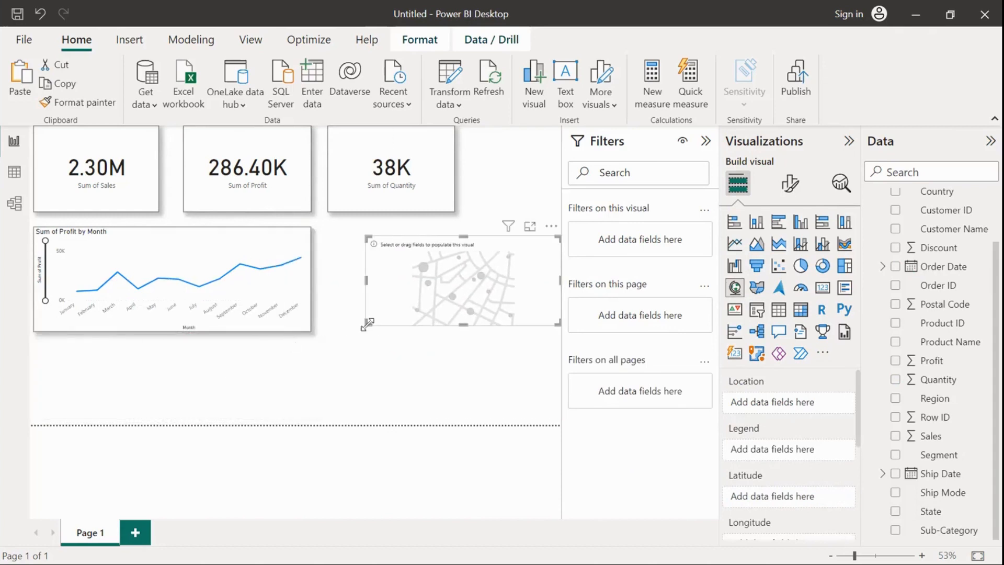
pyautogui.moveTo(457, 271); pyautogui.dragTo(439, 265)
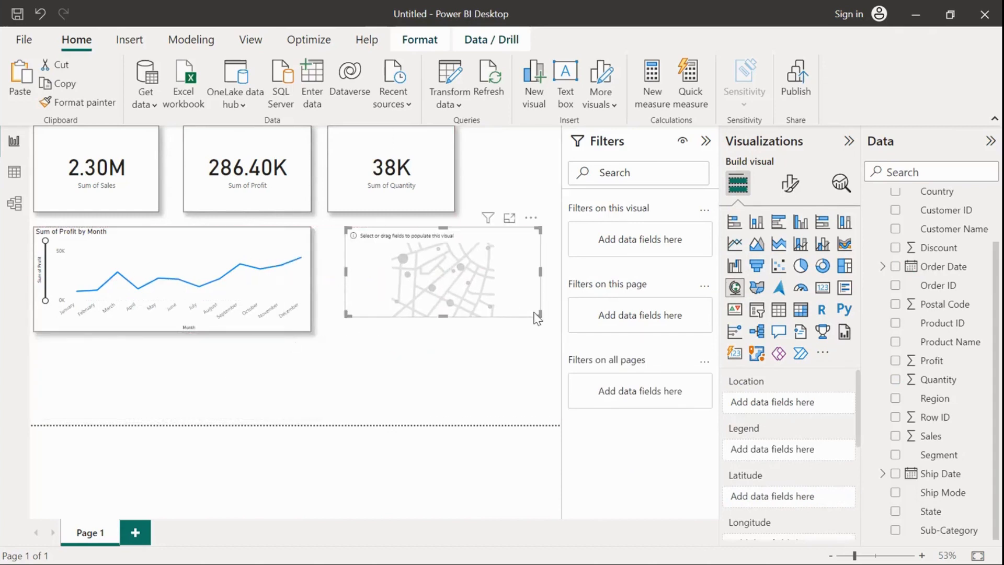
pyautogui.moveTo(536, 321); pyautogui.dragTo(537, 331)
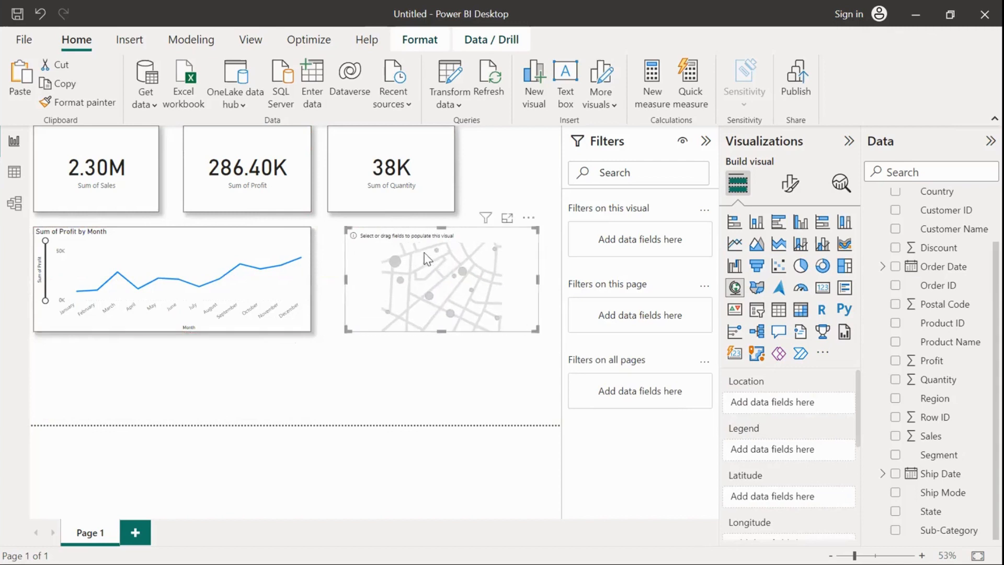
pyautogui.click(488, 185)
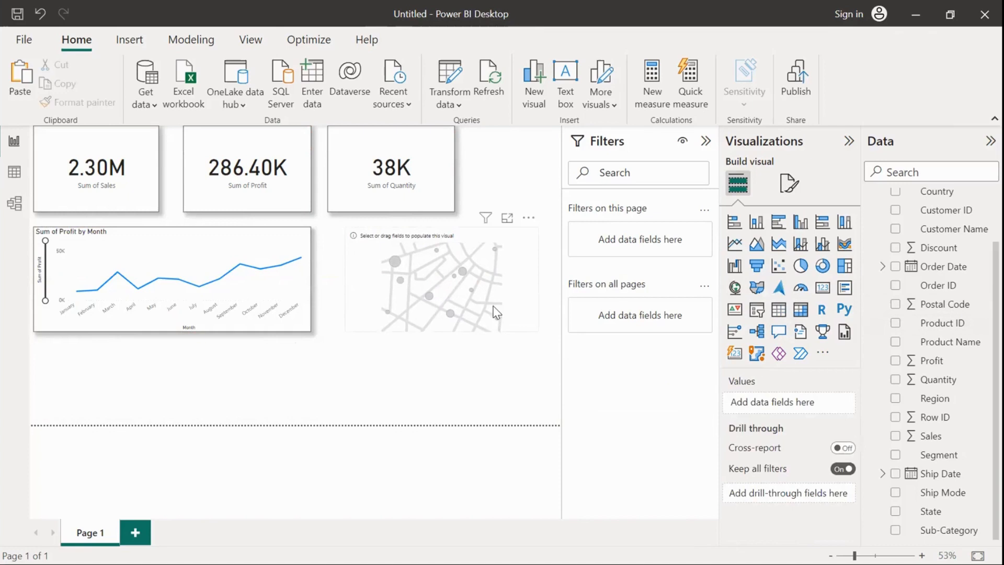
pyautogui.click(466, 294)
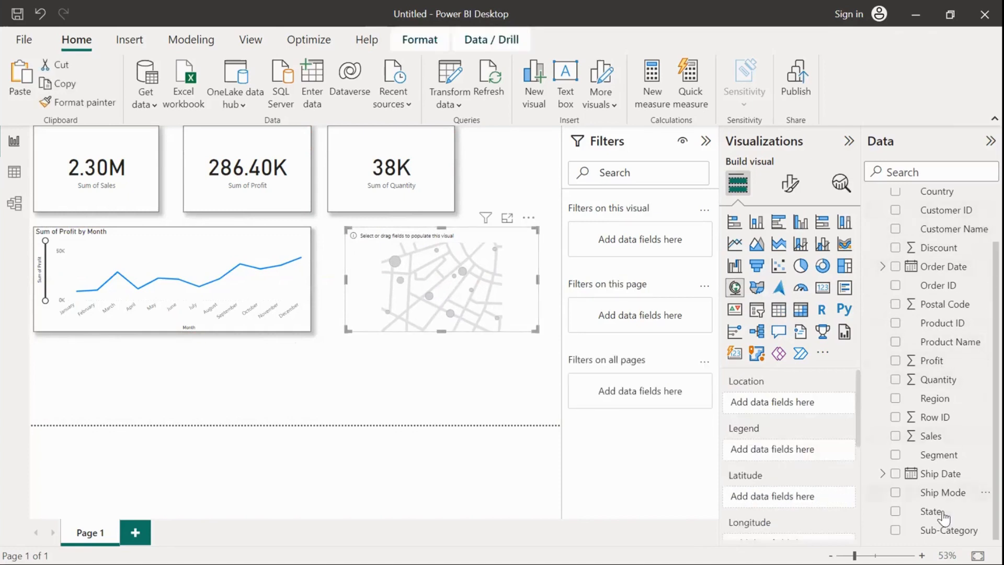
# - Populate the map with State as the location and Profit as the bubble size
pyautogui.moveTo(943, 520); pyautogui.dragTo(796, 410)
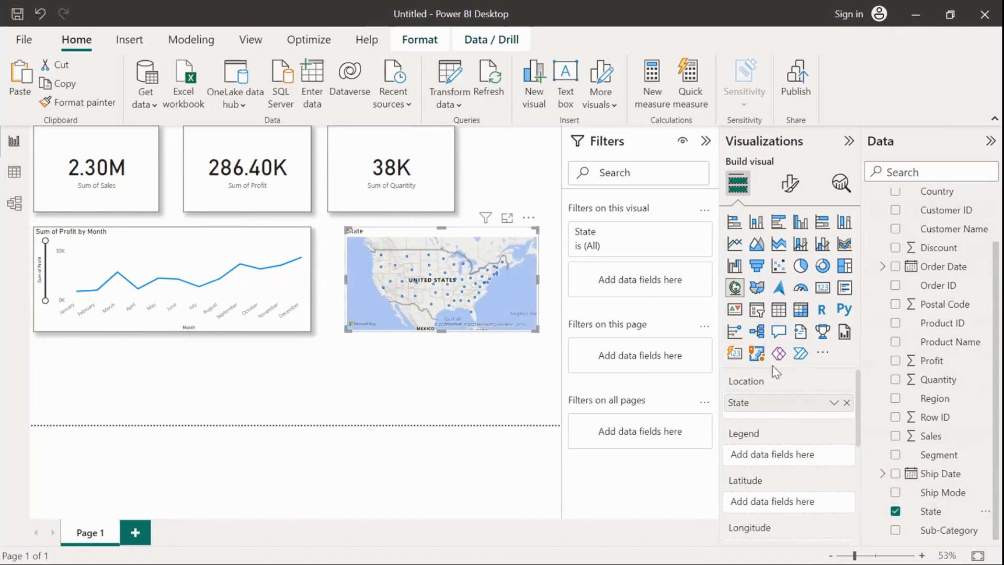
pyautogui.scroll(-3, 785, 469)
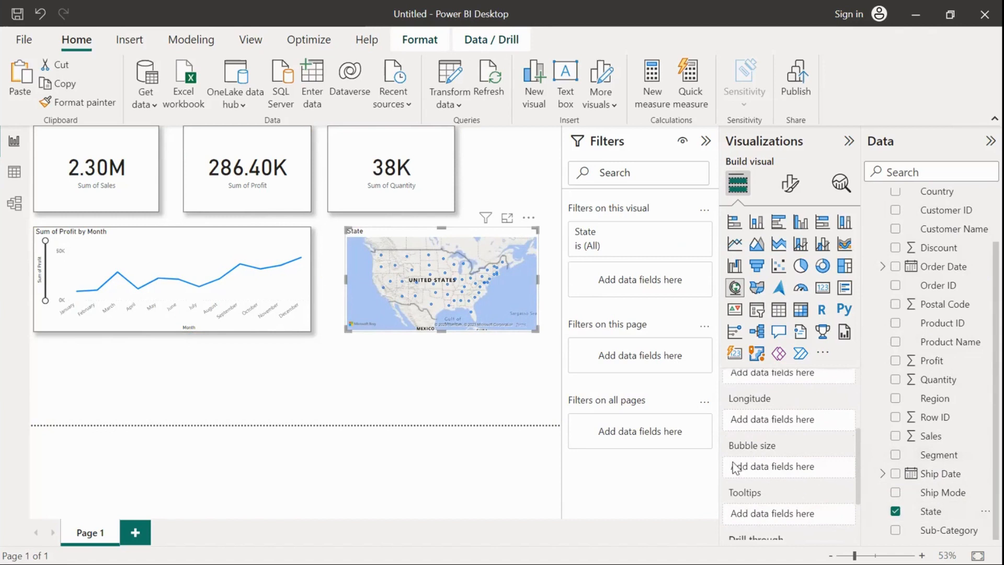
pyautogui.moveTo(938, 368); pyautogui.dragTo(797, 476)
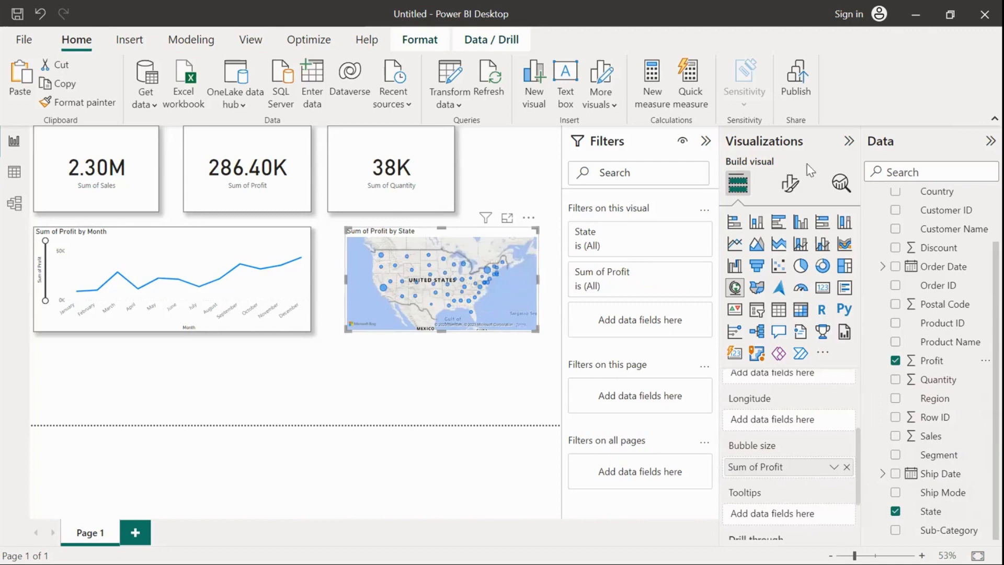
# - Change the profit map's style to Light in its map settings
pyautogui.click(790, 183)
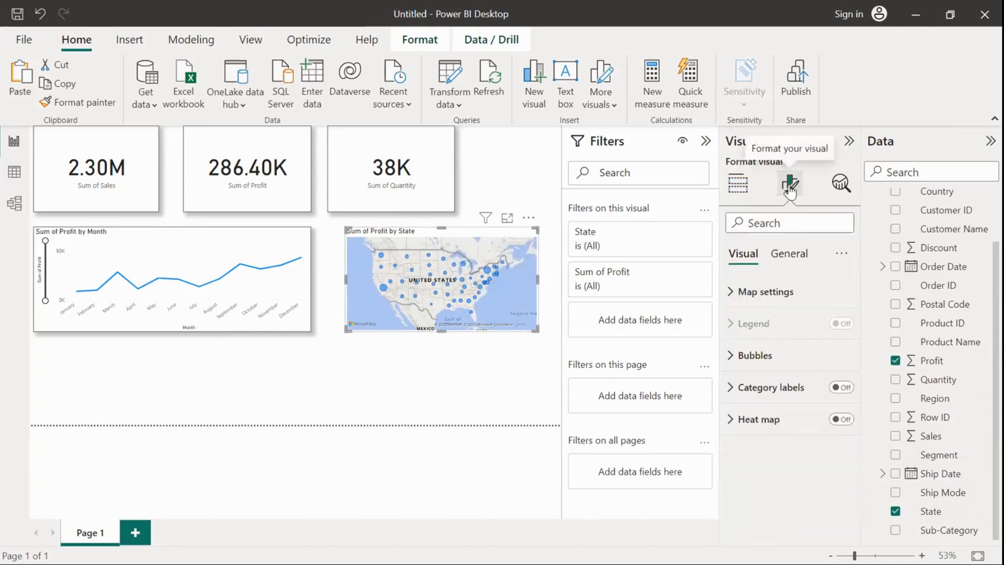
pyautogui.click(745, 291)
pyautogui.click(804, 371)
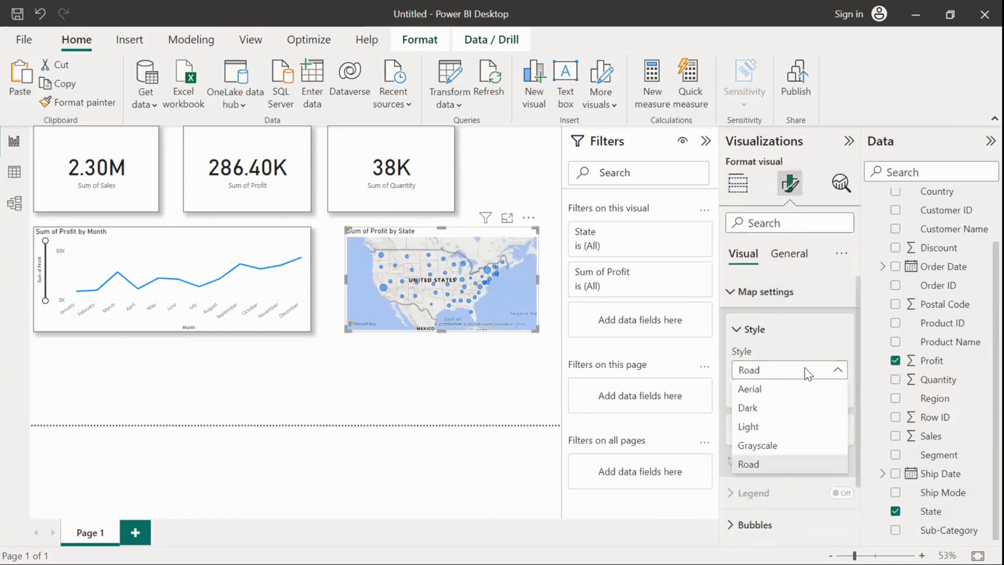
pyautogui.click(787, 413)
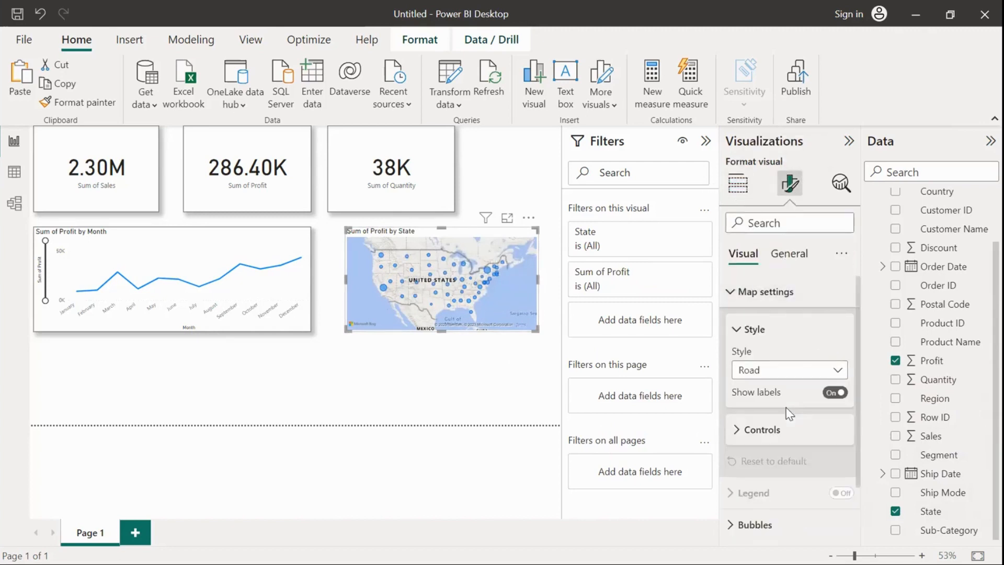
pyautogui.click(761, 370)
pyautogui.click(768, 429)
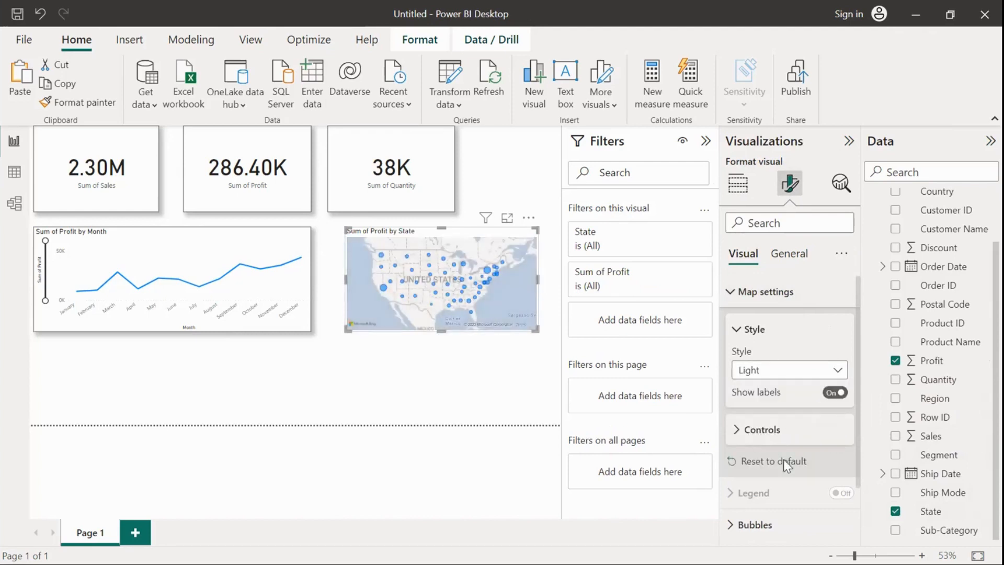
# - Raise the bubble size of the profit map slightly above its default
pyautogui.scroll(-2, 784, 463)
pyautogui.click(738, 463)
pyautogui.scroll(-3, 782, 498)
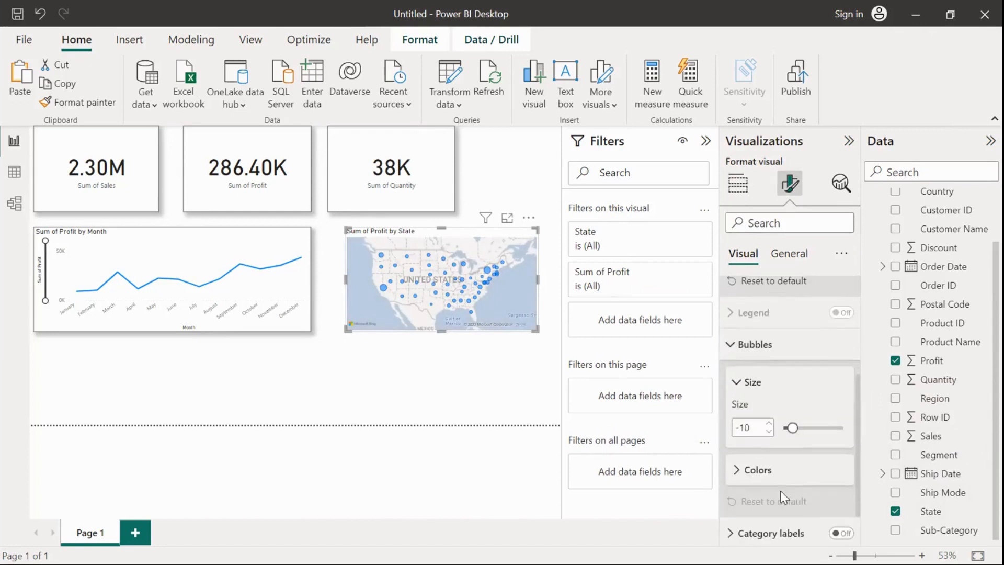
pyautogui.click(769, 422)
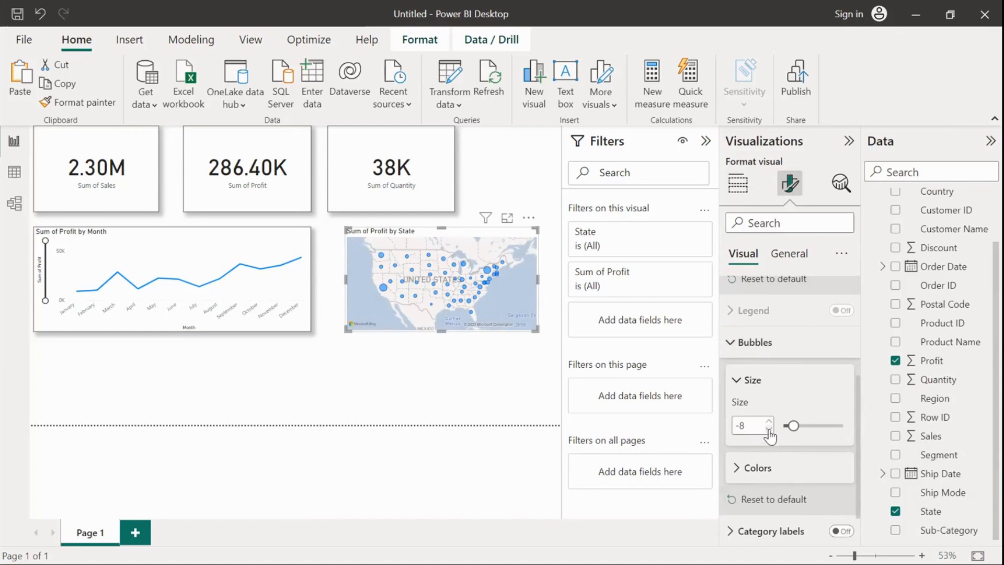
pyautogui.doubleClick(769, 423)
pyautogui.click(464, 395)
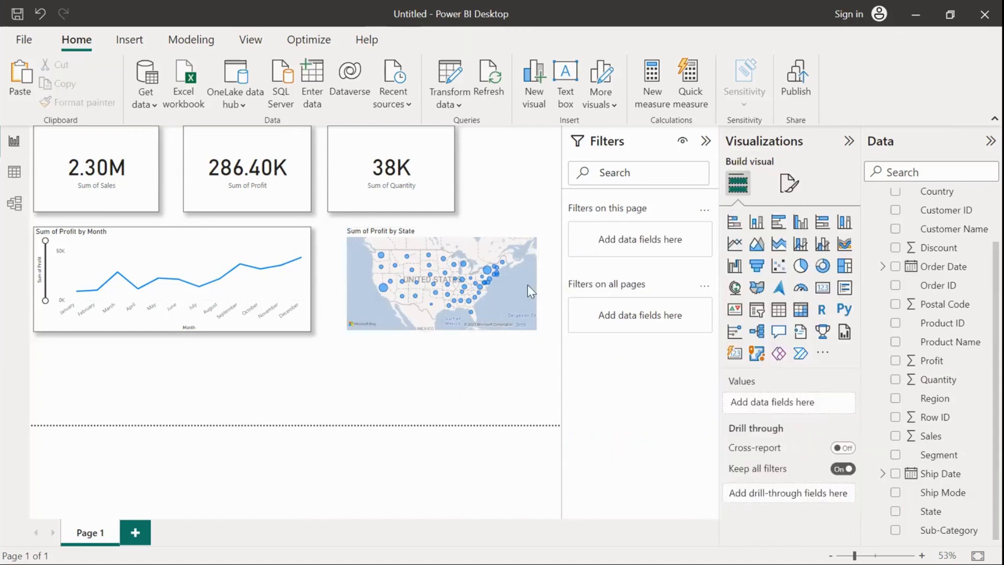
# - Check in the global security options that Map and Filled Map visuals are allowed, and accept the options
pyautogui.click(411, 253)
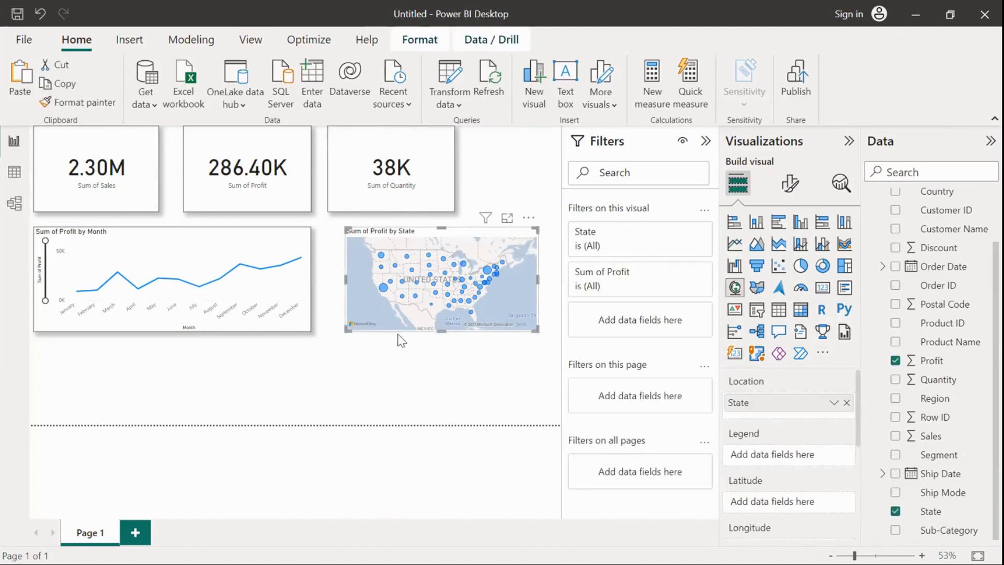
pyautogui.click(22, 41)
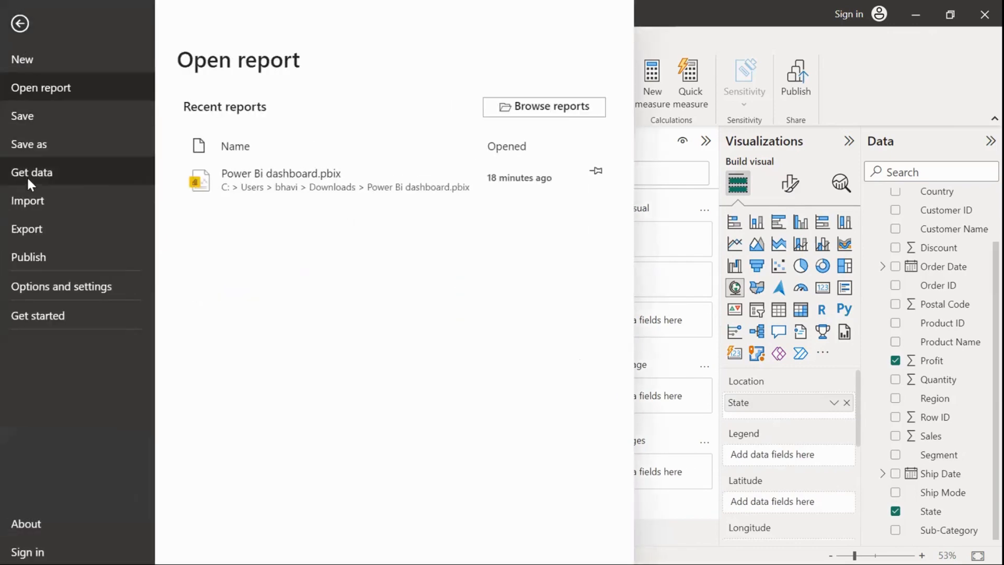
pyautogui.click(62, 282)
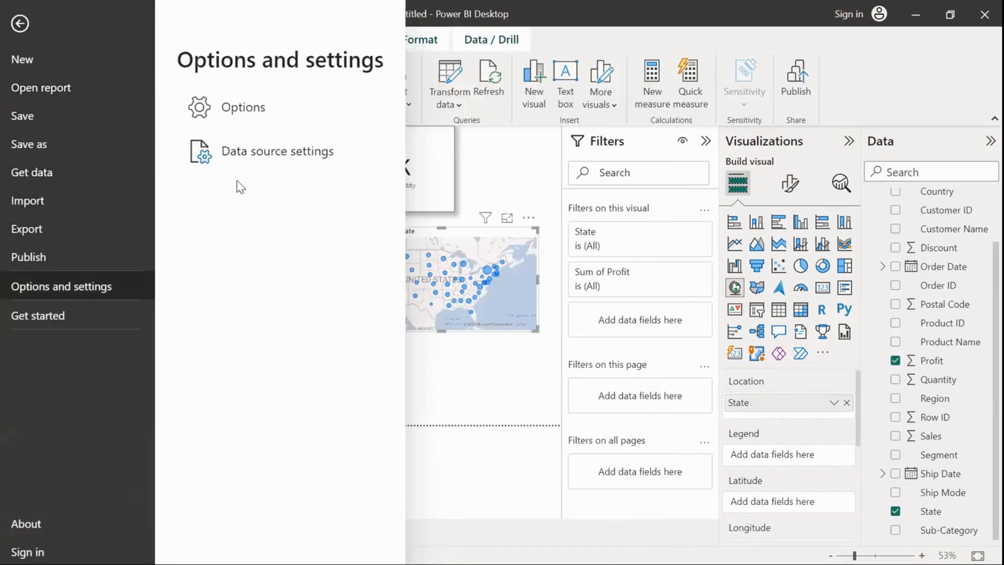
pyautogui.click(272, 111)
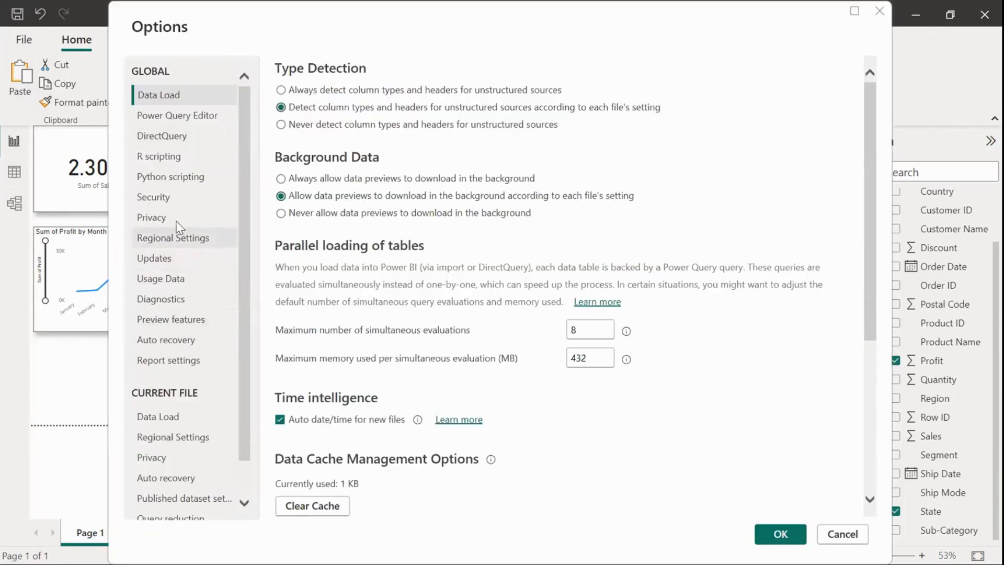
pyautogui.click(168, 202)
pyautogui.scroll(-5, 379, 399)
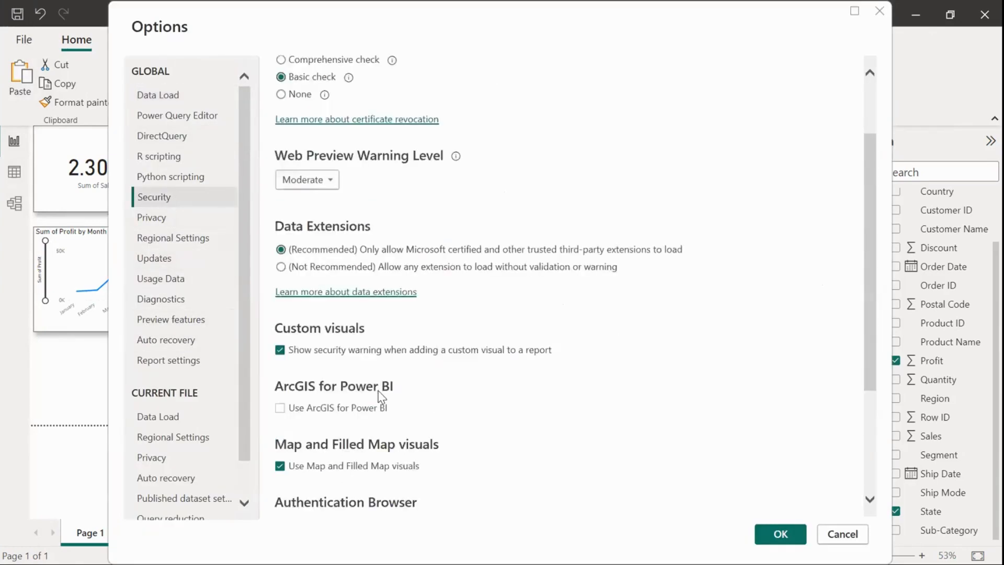
pyautogui.scroll(5, 379, 399)
pyautogui.scroll(-5, 378, 399)
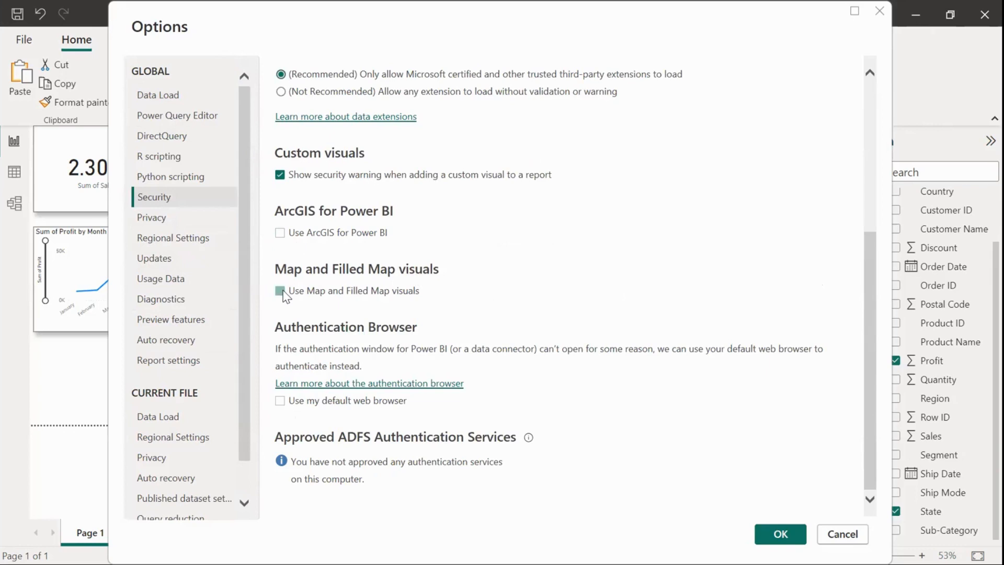
pyautogui.click(773, 532)
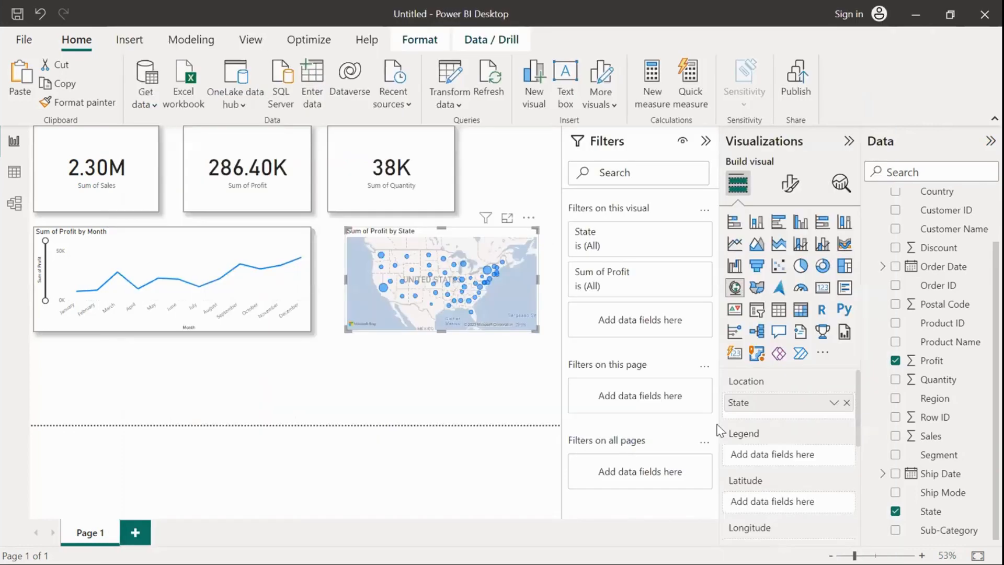
pyautogui.click(435, 377)
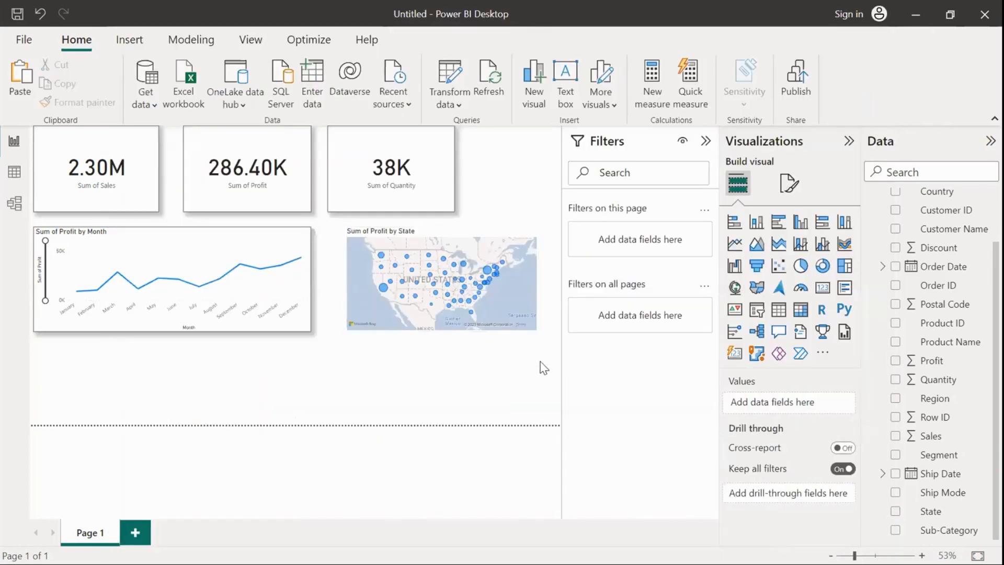
# - Add a pie chart below the profit line chart and shrink it to roughly the width of the Sales card
pyautogui.moveTo(662, 546)
pyautogui.click(581, 479)
pyautogui.click(801, 268)
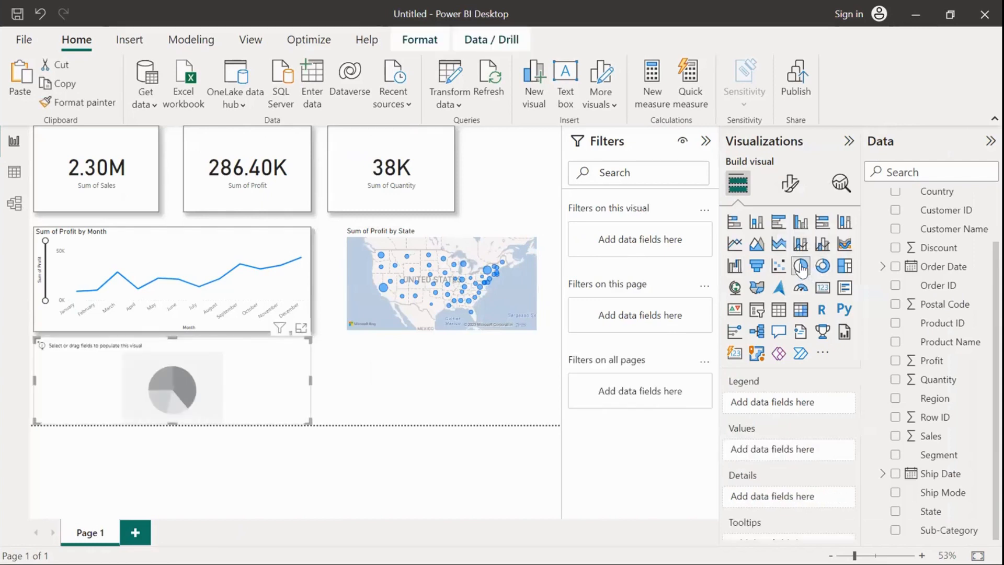
pyautogui.moveTo(309, 418); pyautogui.dragTo(165, 424)
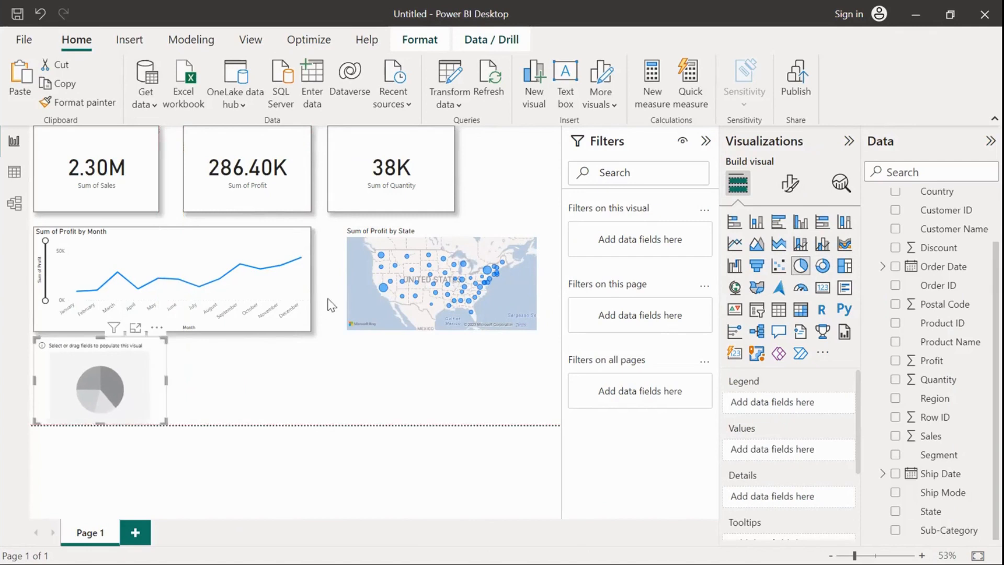
# - Shrink the profit line chart to about half its width and place the empty pie chart between it and the map
pyautogui.click(307, 328)
pyautogui.moveTo(310, 331); pyautogui.dragTo(183, 316)
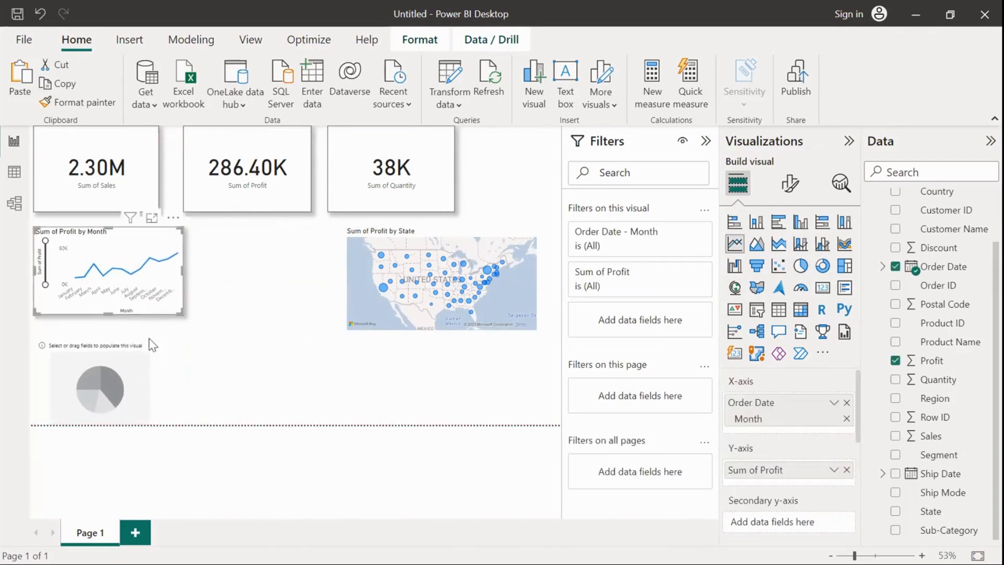
pyautogui.moveTo(113, 372); pyautogui.dragTo(274, 262)
pyautogui.moveTo(329, 310); pyautogui.dragTo(331, 327)
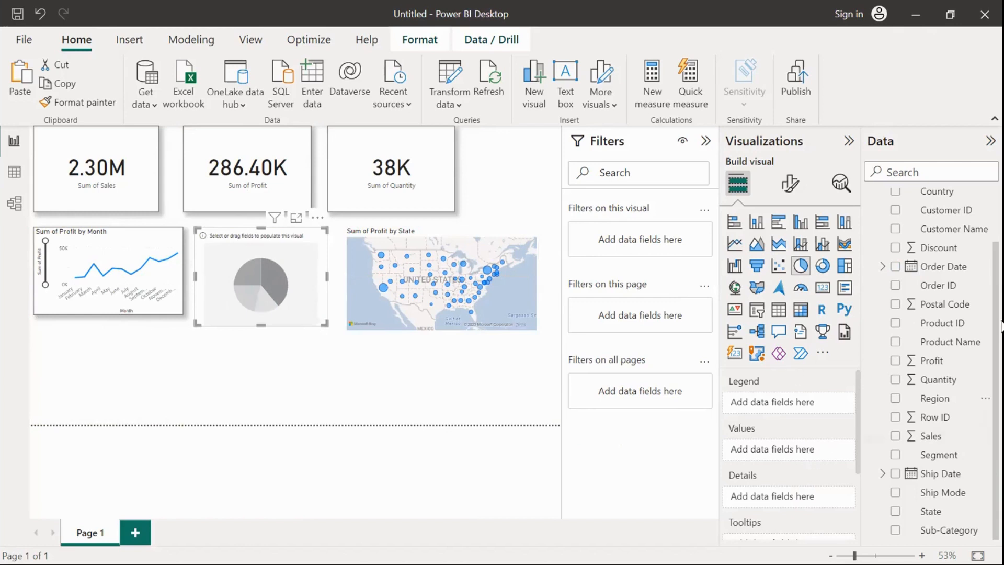
# - Fill the pie chart with Sub-Category as the legend and Sales as the values
pyautogui.moveTo(961, 530); pyautogui.dragTo(819, 406)
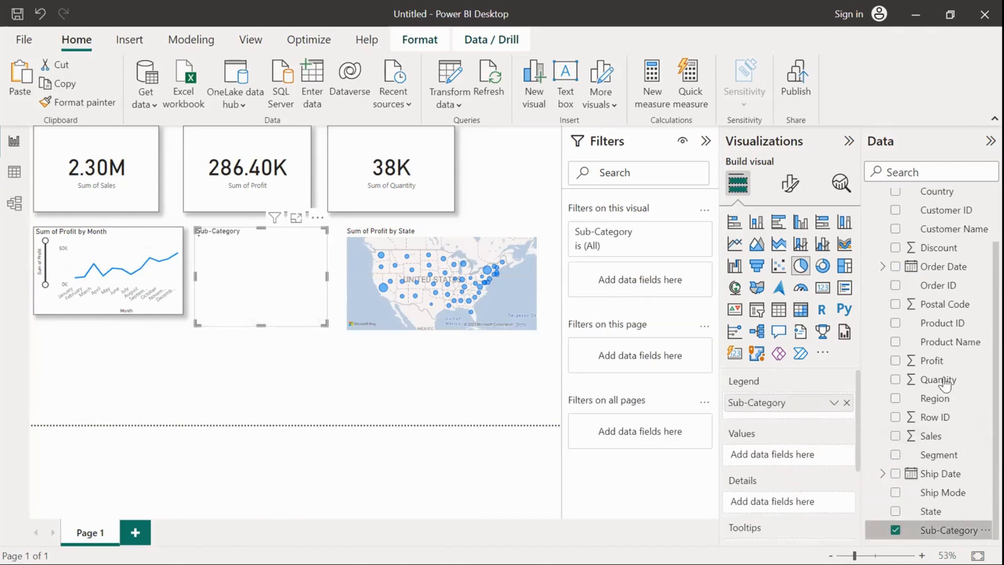
pyautogui.moveTo(951, 444); pyautogui.dragTo(833, 459)
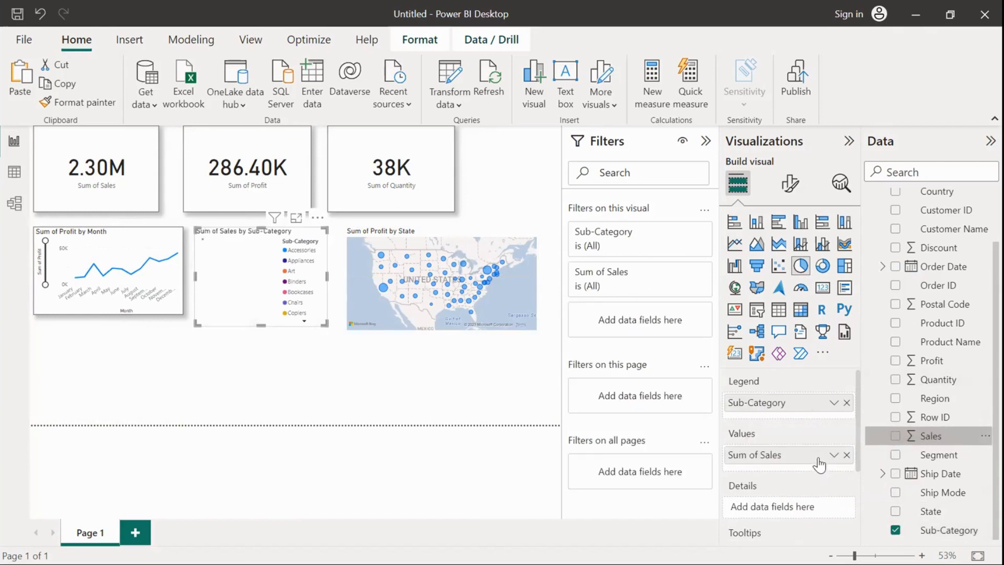
pyautogui.click(358, 309)
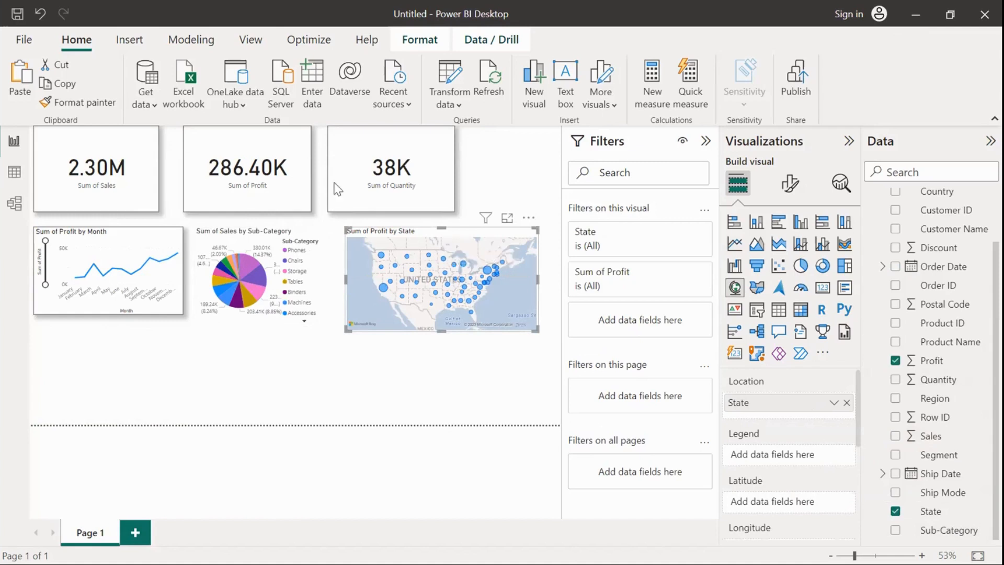
# - Widen the sales pie chart slightly, shrink the profit map, and shift the pie chart toward the map to even out the row
pyautogui.click(309, 247)
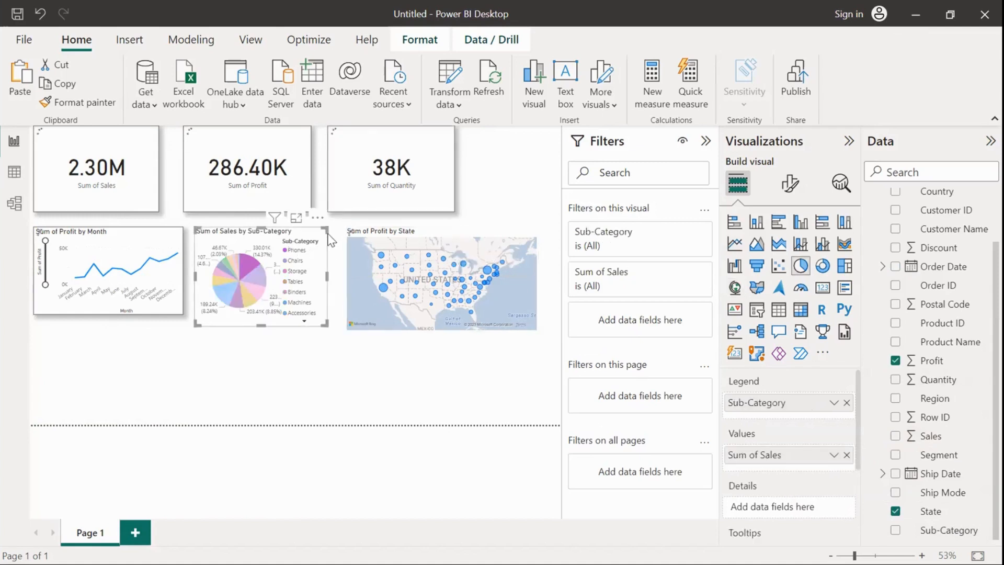
pyautogui.moveTo(327, 230)
pyautogui.mouseDown()
pyautogui.moveTo(309, 240)
pyautogui.moveTo(335, 230)
pyautogui.mouseUp()
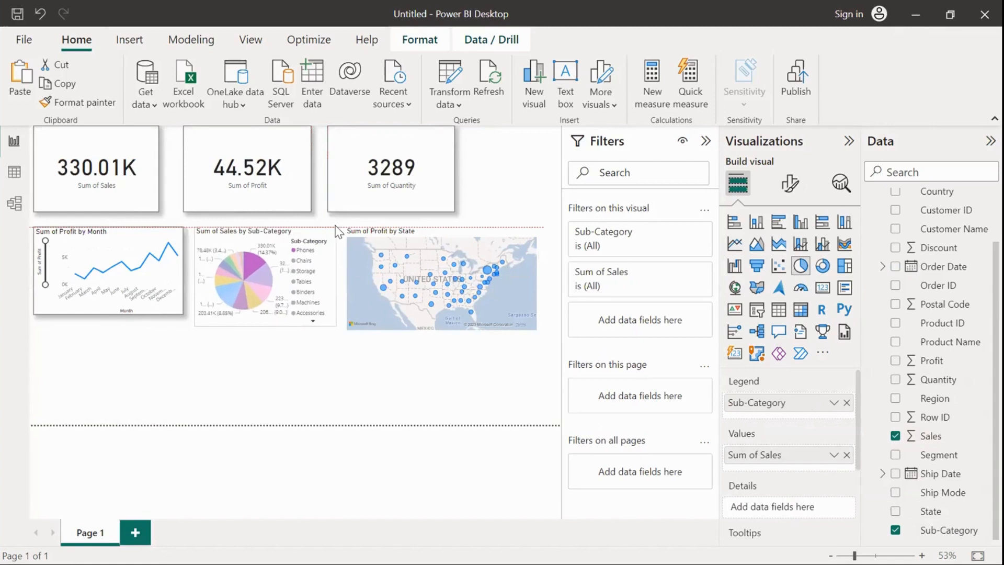
pyautogui.click(250, 267)
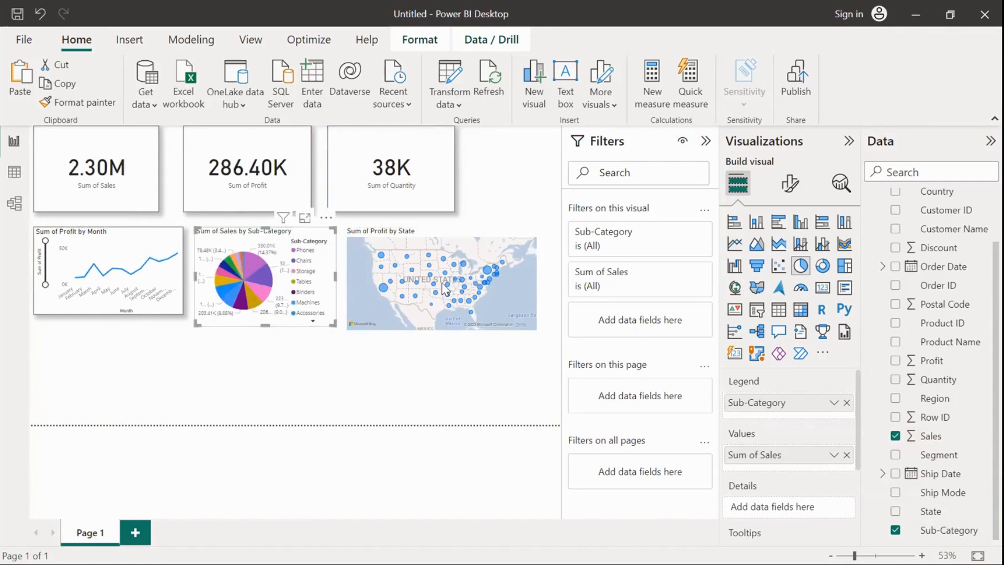
pyautogui.moveTo(347, 329)
pyautogui.mouseDown()
pyautogui.moveTo(360, 328)
pyautogui.moveTo(359, 315)
pyautogui.mouseUp()
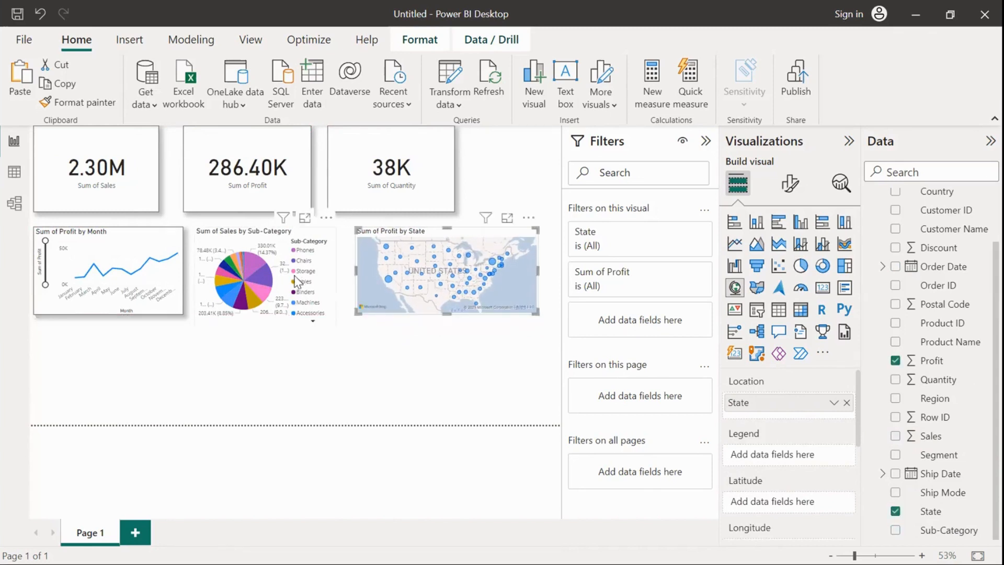
pyautogui.click(277, 260)
pyautogui.moveTo(277, 260)
pyautogui.mouseDown()
pyautogui.moveTo(294, 258)
pyautogui.moveTo(286, 258)
pyautogui.mouseUp()
# - Cross-filter the dashboard with the Chairs and Phones slices of the pie chart to examine the other visuals, and clear the selection
pyautogui.click(269, 277)
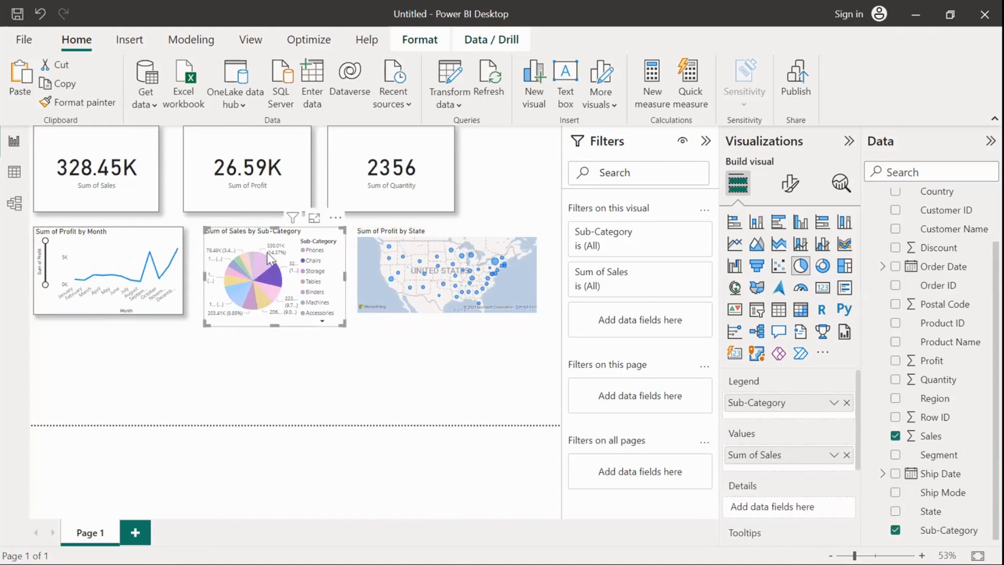
pyautogui.click(259, 265)
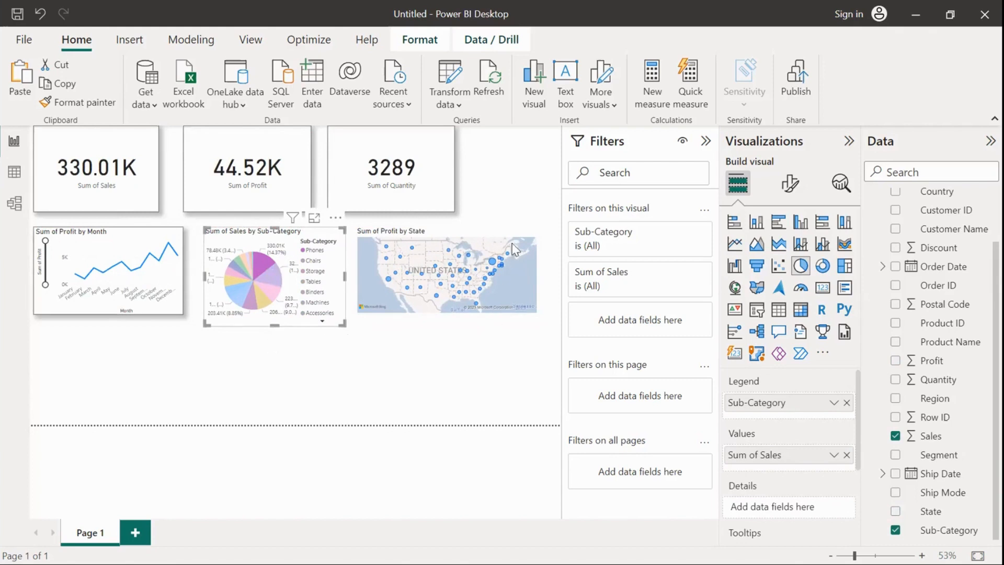
pyautogui.click(259, 263)
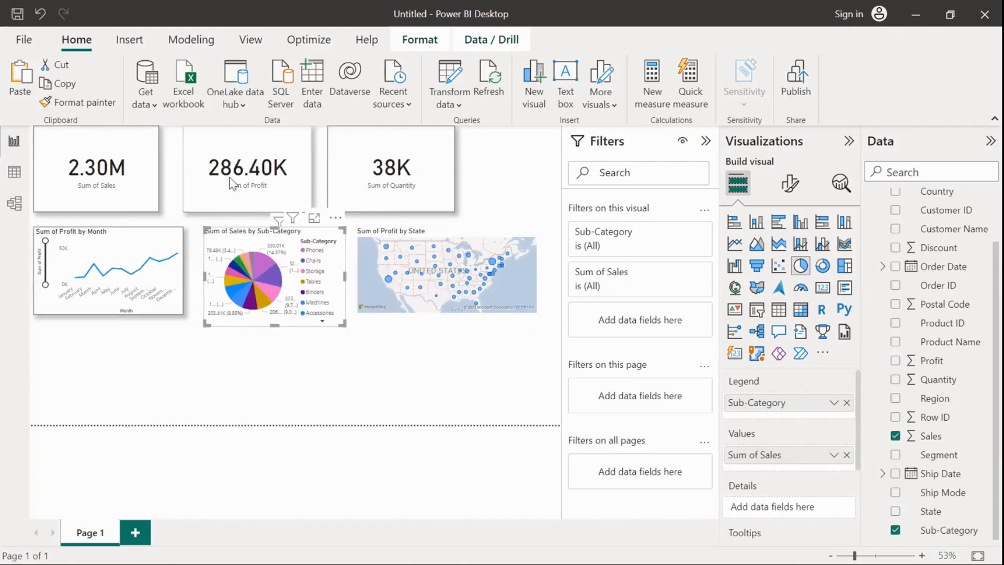
pyautogui.click(219, 401)
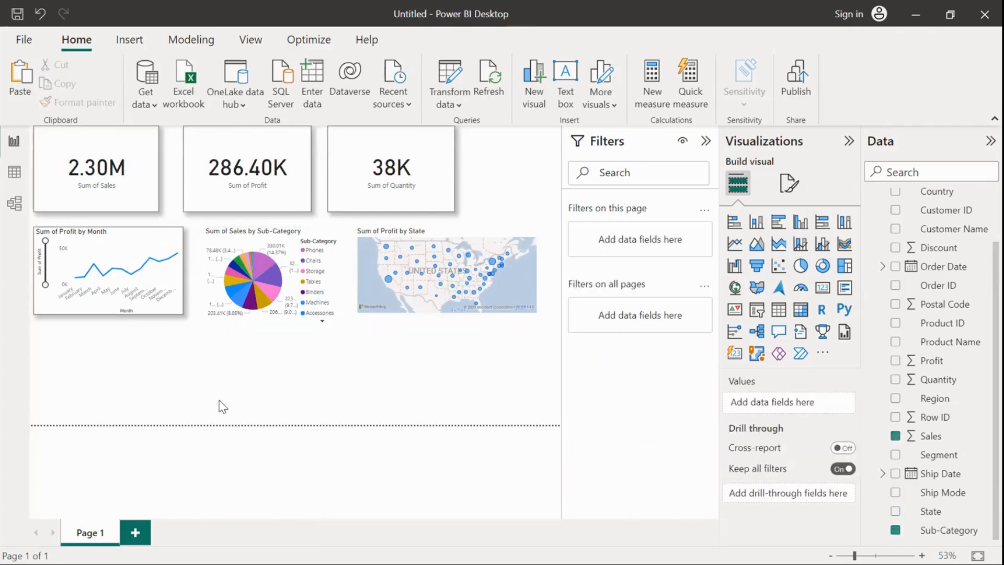
pyautogui.click(262, 262)
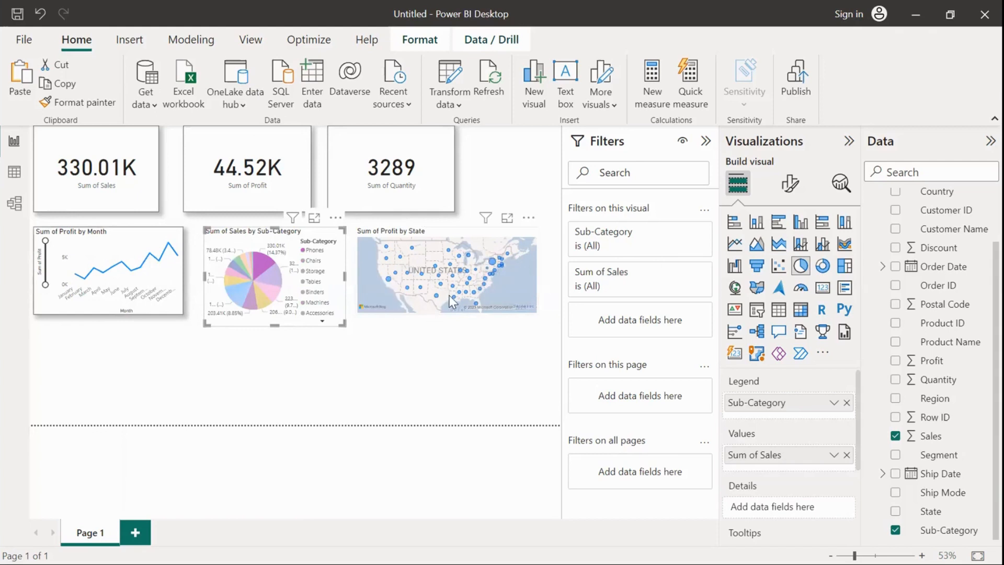
pyautogui.click(266, 263)
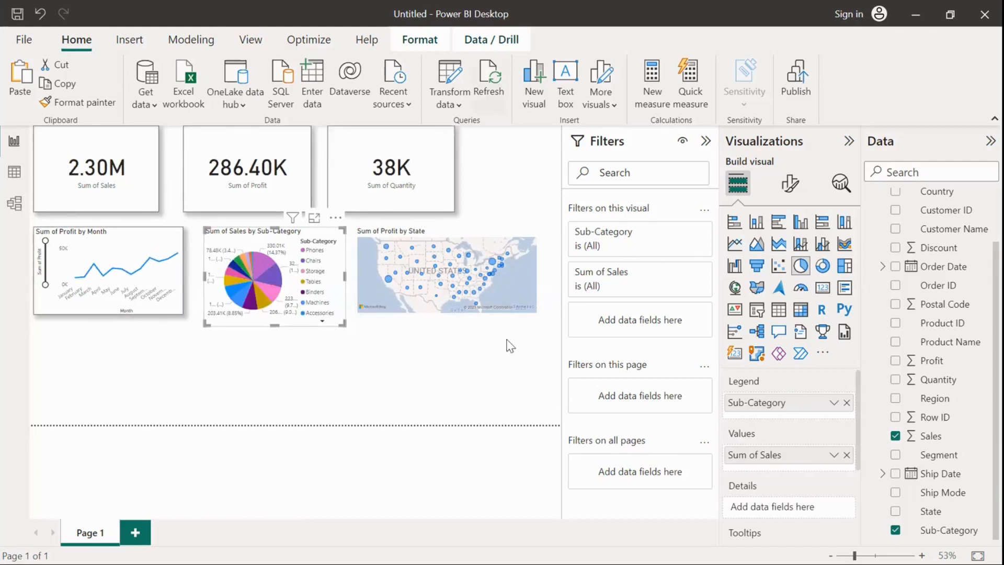
pyautogui.click(470, 380)
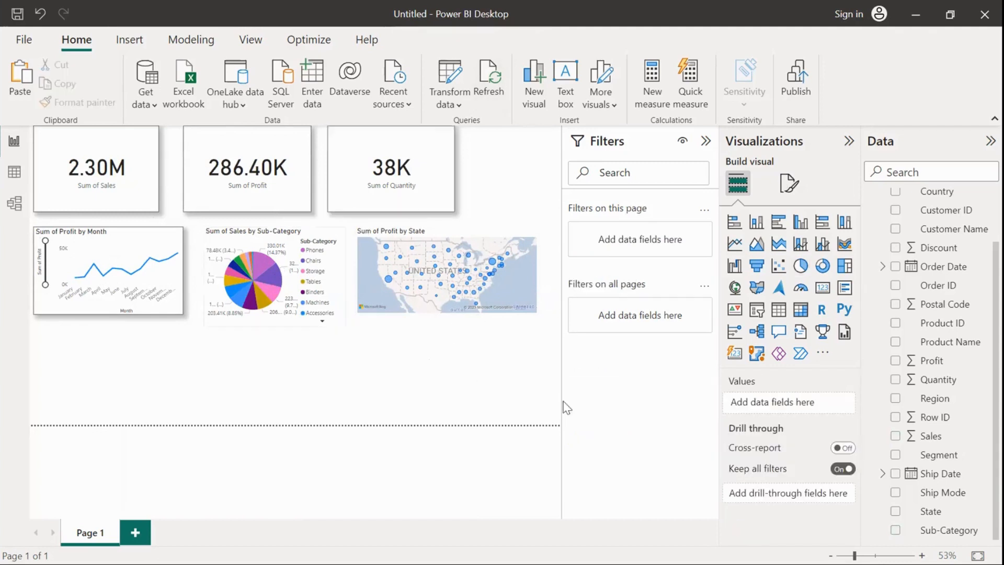
# - Add a scatter chart below the line chart with Order ID as values, Sales on X and Profit on Y, extended to the page's lower edge
pyautogui.click(779, 265)
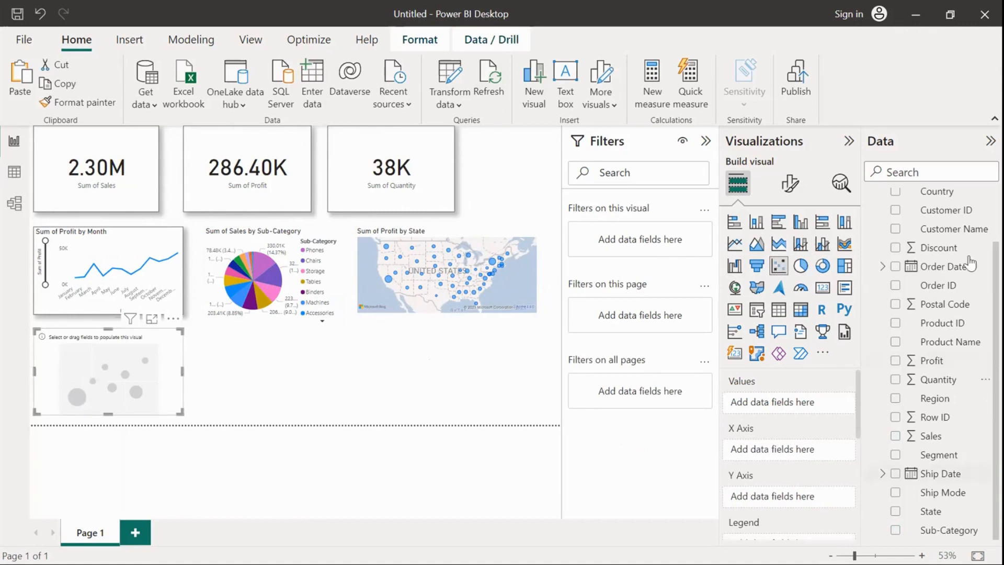
pyautogui.moveTo(939, 285); pyautogui.dragTo(798, 408)
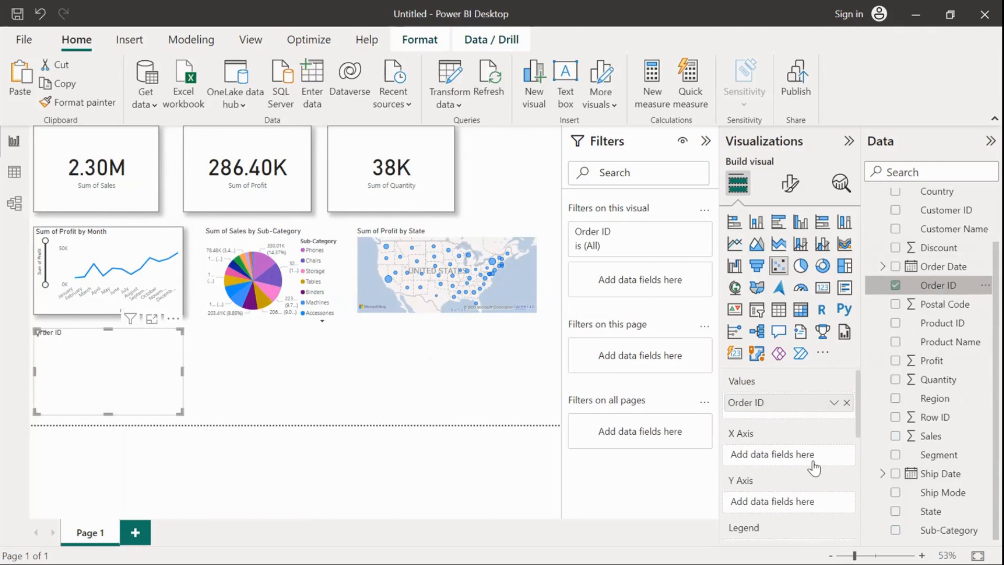
pyautogui.scroll(-3, 825, 465)
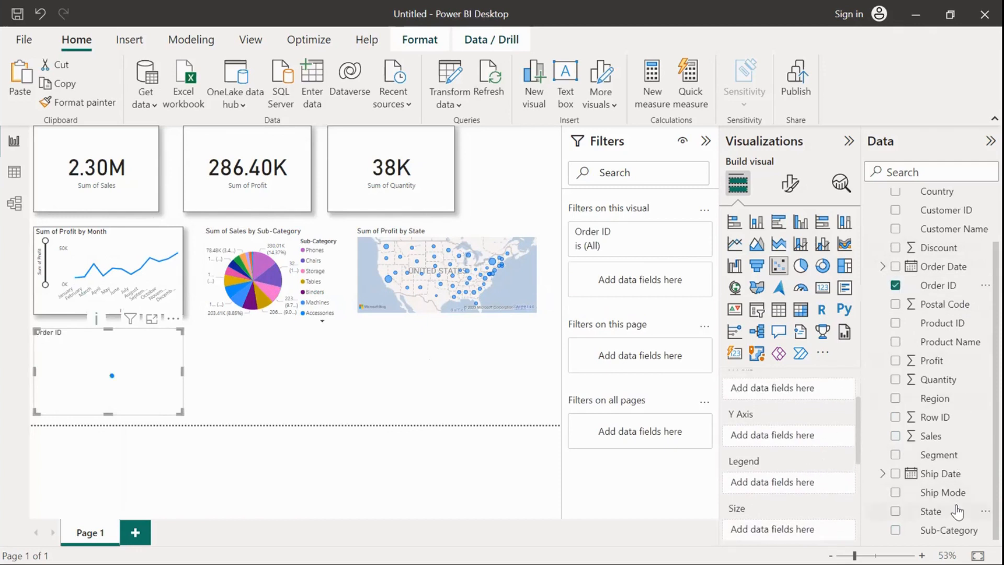
pyautogui.moveTo(934, 435); pyautogui.dragTo(807, 392)
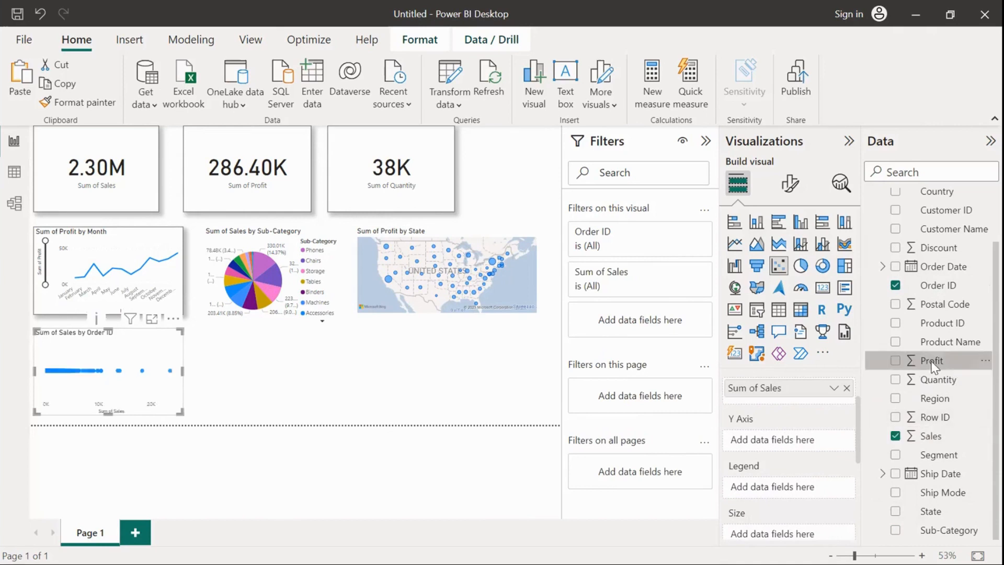
pyautogui.moveTo(899, 382); pyautogui.dragTo(797, 450)
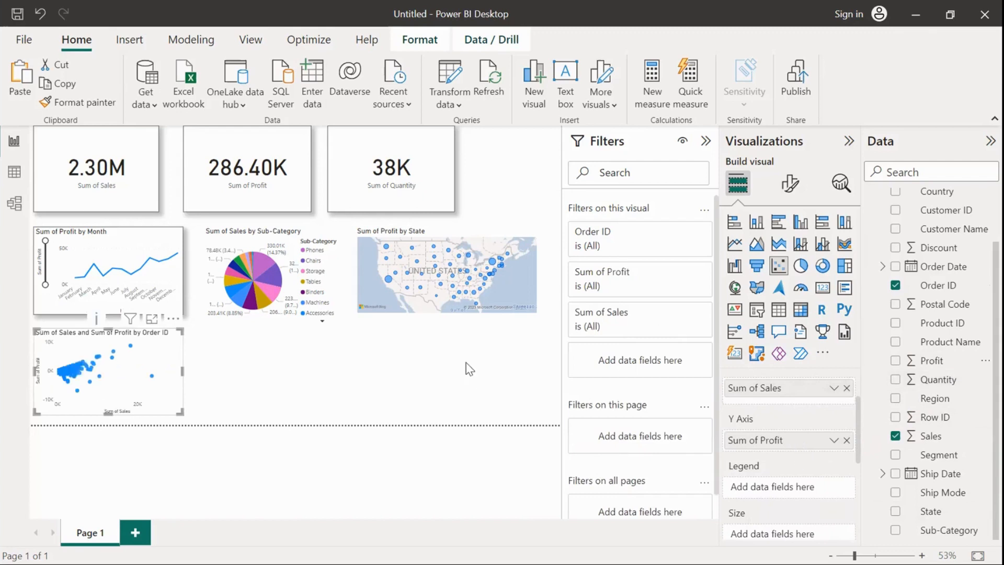
pyautogui.moveTo(179, 412); pyautogui.dragTo(182, 429)
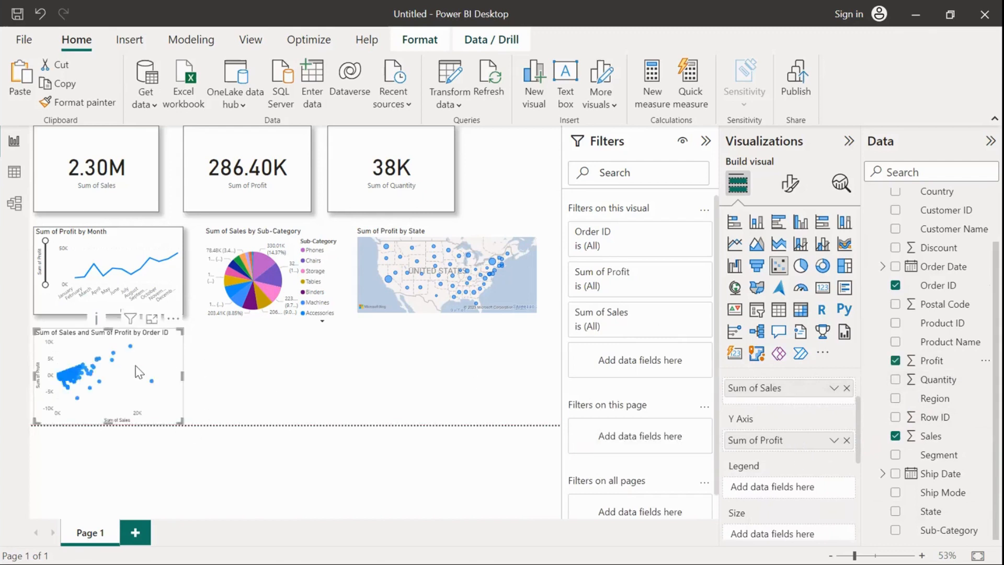
# - Examine the scatter chart's outlying orders up close, highlighting the point with the highest sales and clearing the highlight
pyautogui.scroll(1, 139, 371)
pyautogui.scroll(4, 139, 371)
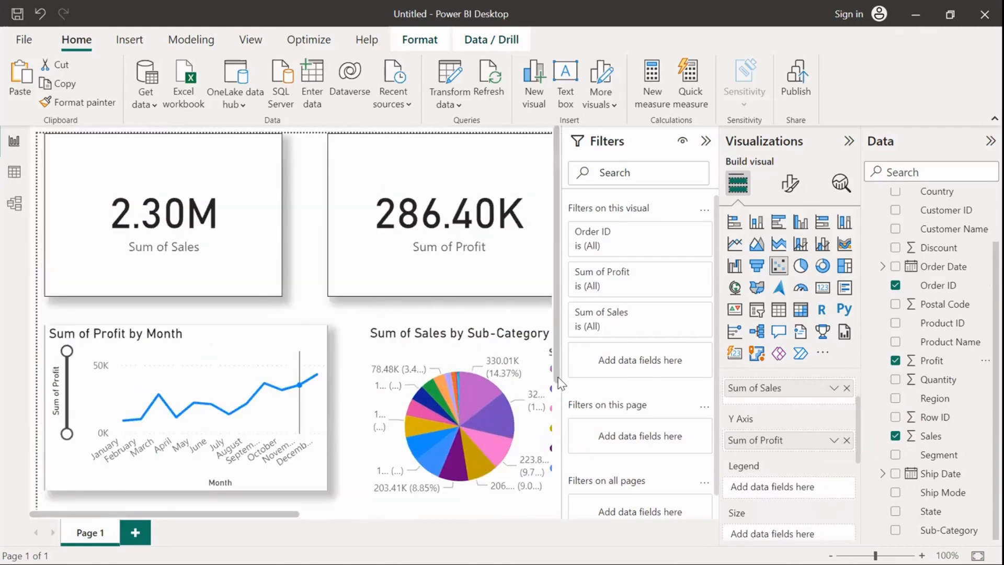
pyautogui.scroll(-3, 559, 382)
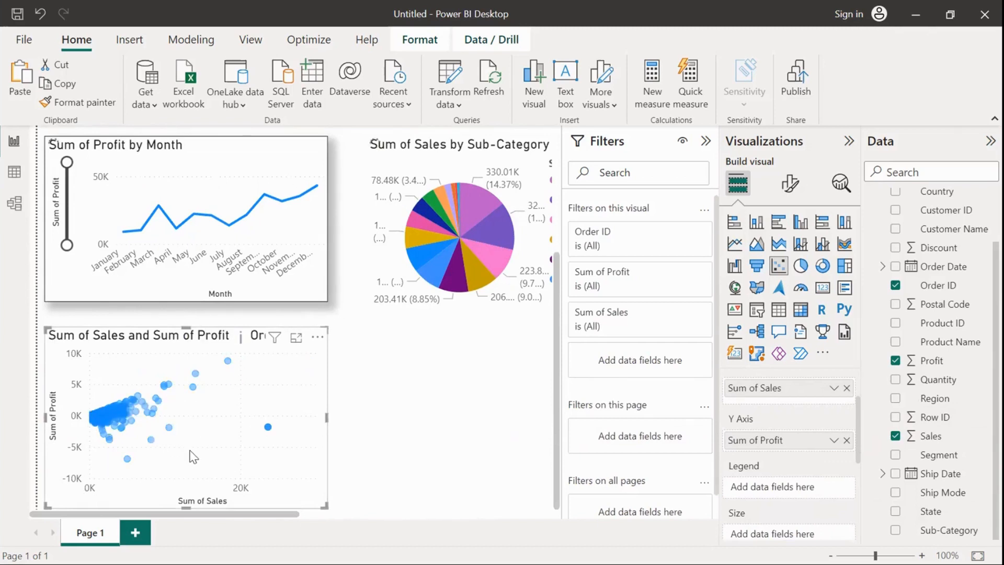
pyautogui.click(268, 427)
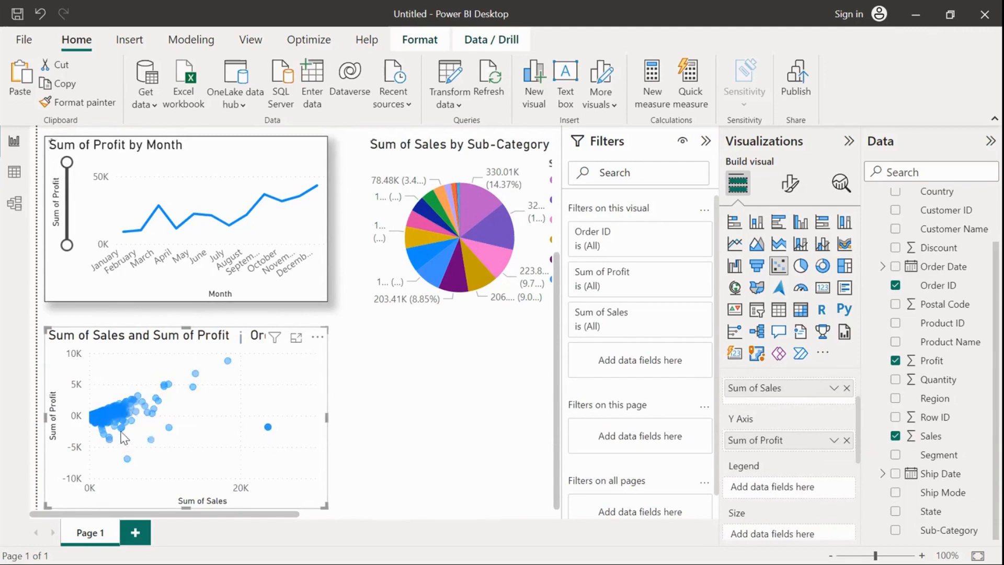
pyautogui.click(268, 427)
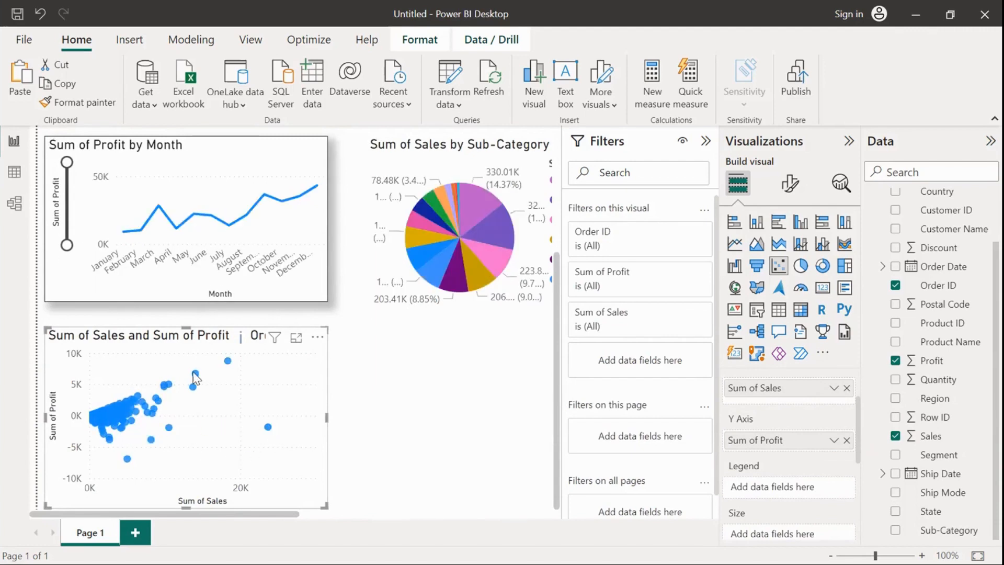
pyautogui.moveTo(194, 373)
pyautogui.scroll(-4, 496, 382)
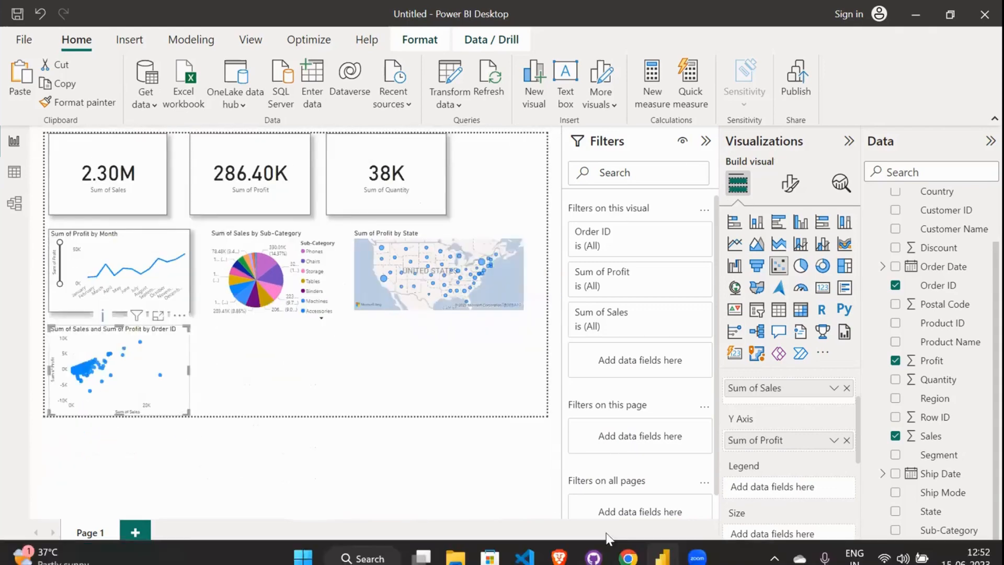
# - Add a table beside the scatter chart, below the pie chart, with the columns Customer Name, Profit and Region
pyautogui.scroll(-2, 460, 390)
pyautogui.scroll(3, 339, 329)
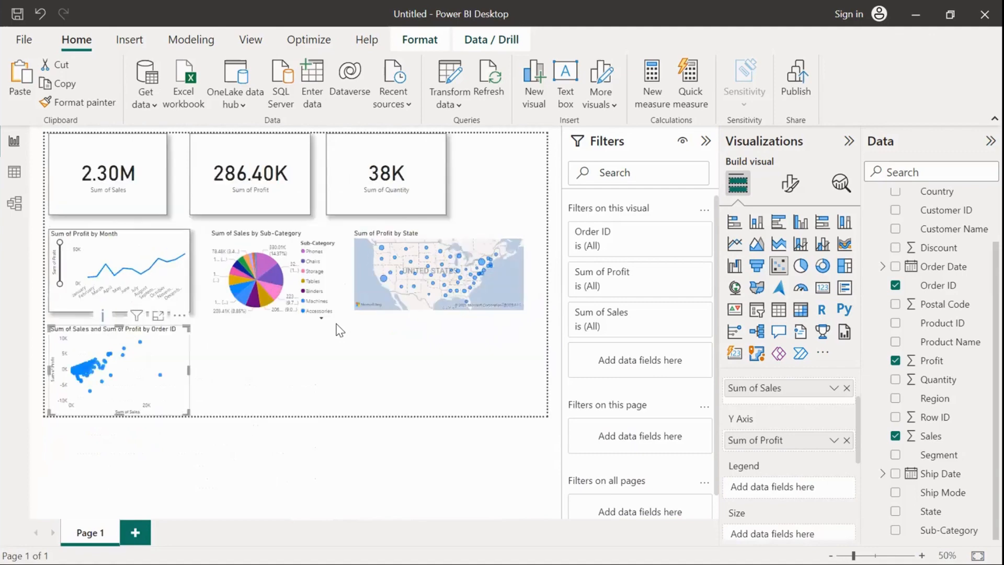
pyautogui.moveTo(662, 546)
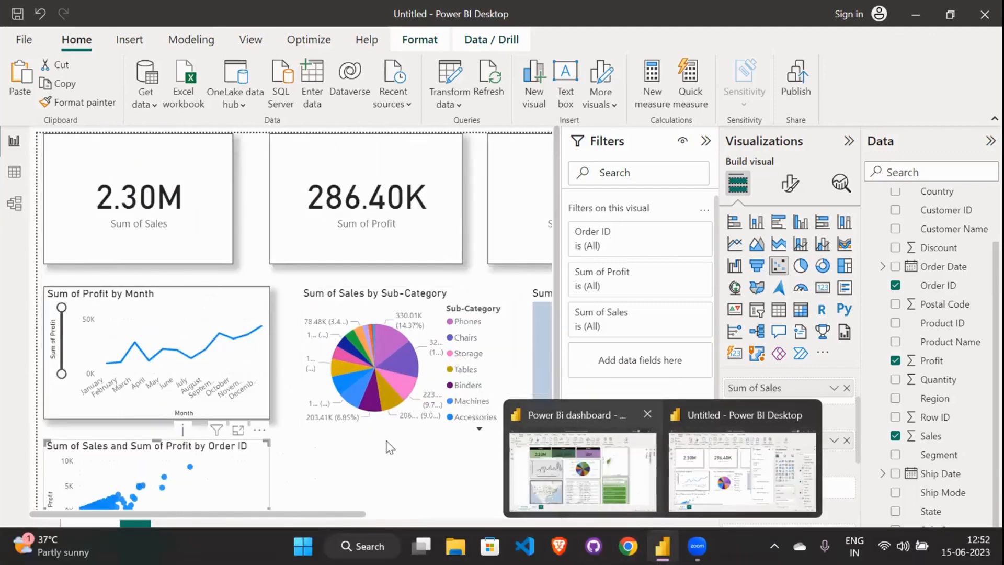
pyautogui.moveTo(555, 431); pyautogui.dragTo(549, 518)
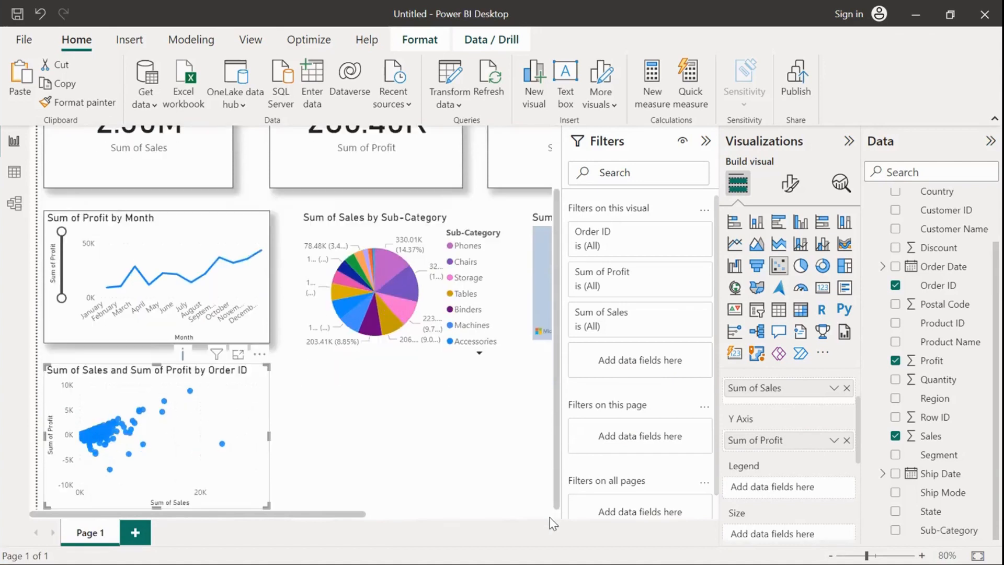
pyautogui.click(414, 420)
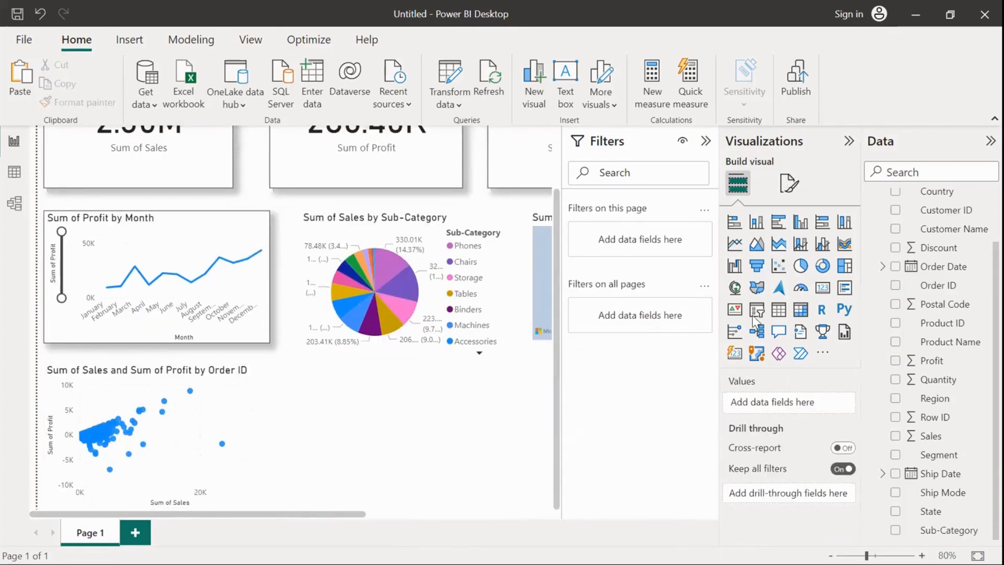
pyautogui.click(779, 314)
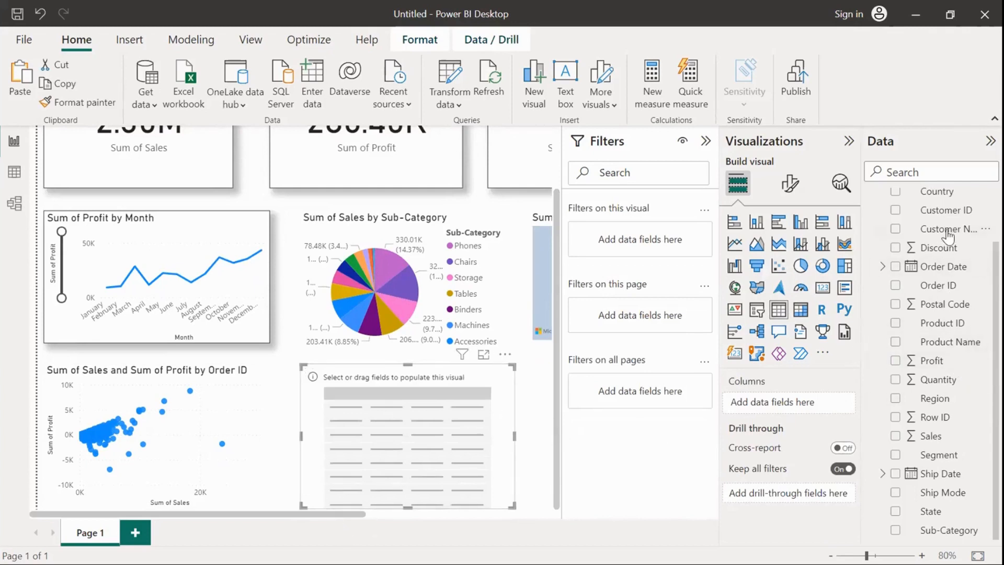
pyautogui.moveTo(948, 235); pyautogui.dragTo(804, 406)
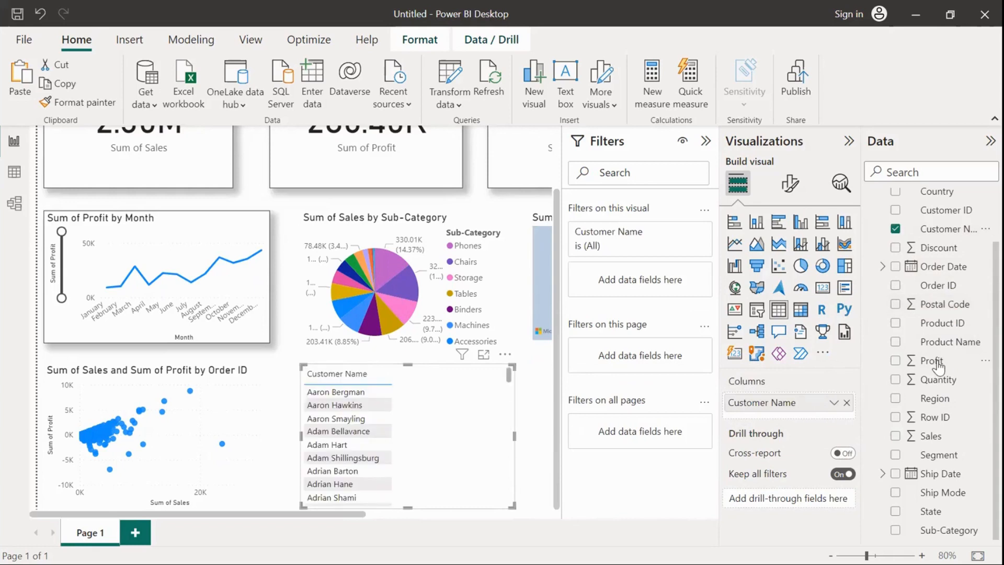
pyautogui.moveTo(933, 362); pyautogui.dragTo(804, 421)
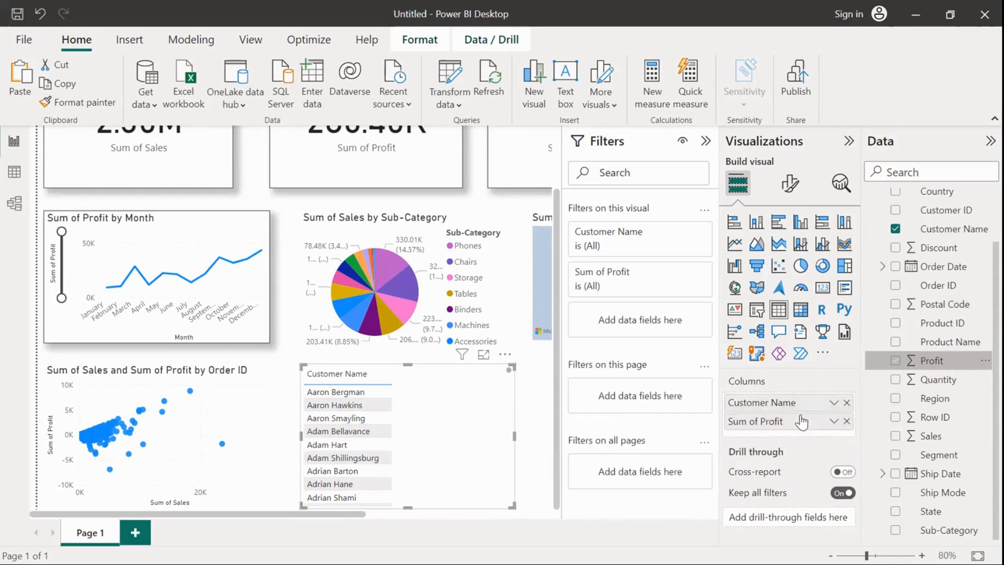
pyautogui.moveTo(945, 404); pyautogui.dragTo(812, 439)
pyautogui.moveTo(800, 434); pyautogui.dragTo(800, 440)
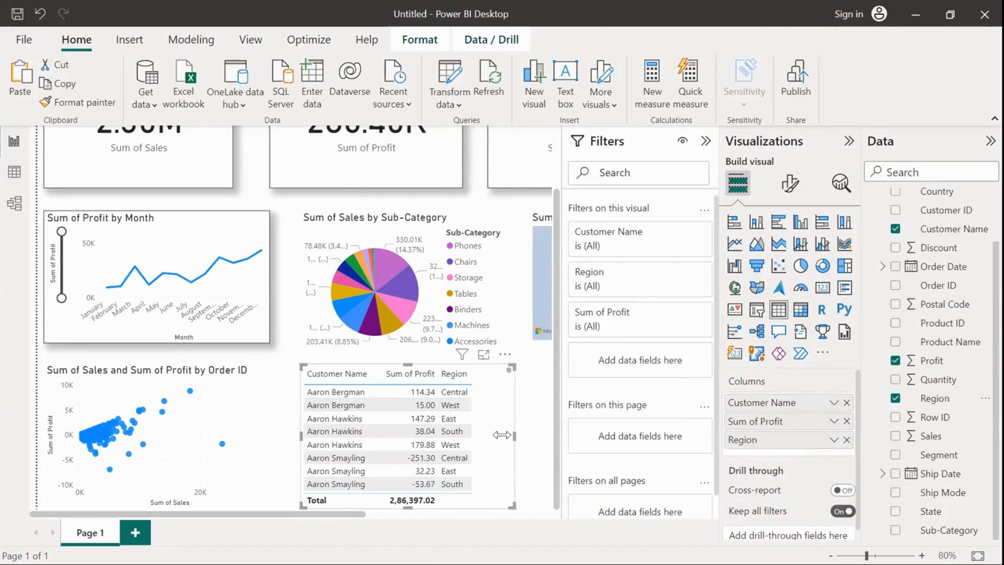
# - Narrow the table to about the width of its Customer Name, Profit and Region columns and deselect it
pyautogui.moveTo(515, 436); pyautogui.dragTo(477, 436)
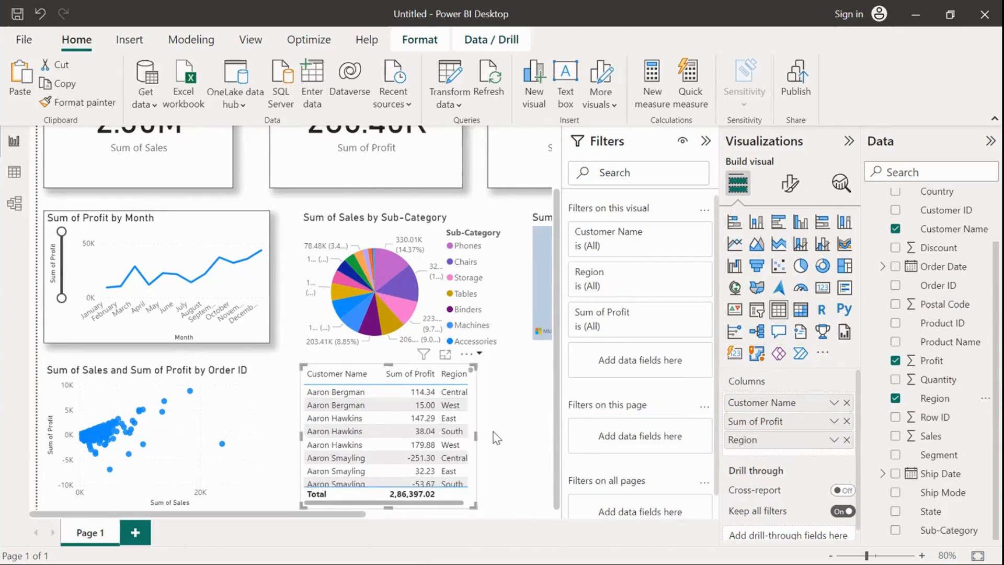
pyautogui.keyDown('ctrl'); pyautogui.scroll(-3, 497, 438); pyautogui.keyUp('ctrl')
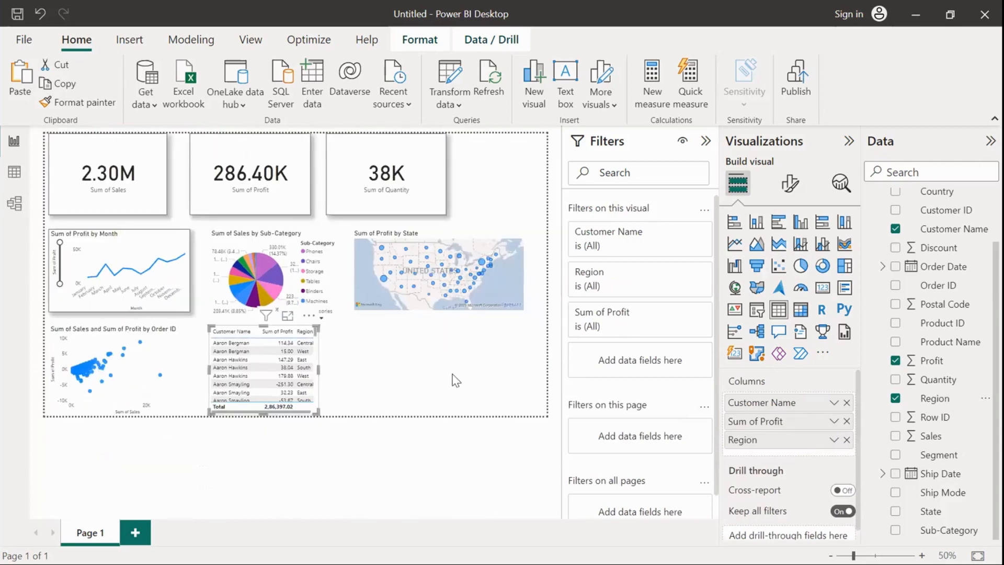
pyautogui.click(440, 352)
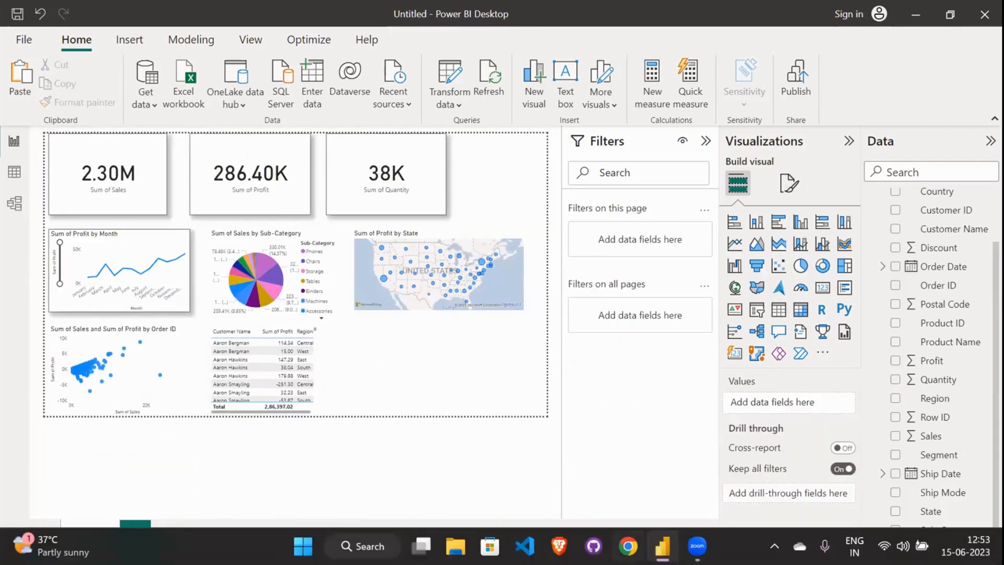
# - Switch to the finished Power Bi dashboard report, examine the general formatting options of its quantity card, and return to the untitled report
pyautogui.moveTo(662, 546)
pyautogui.click(592, 481)
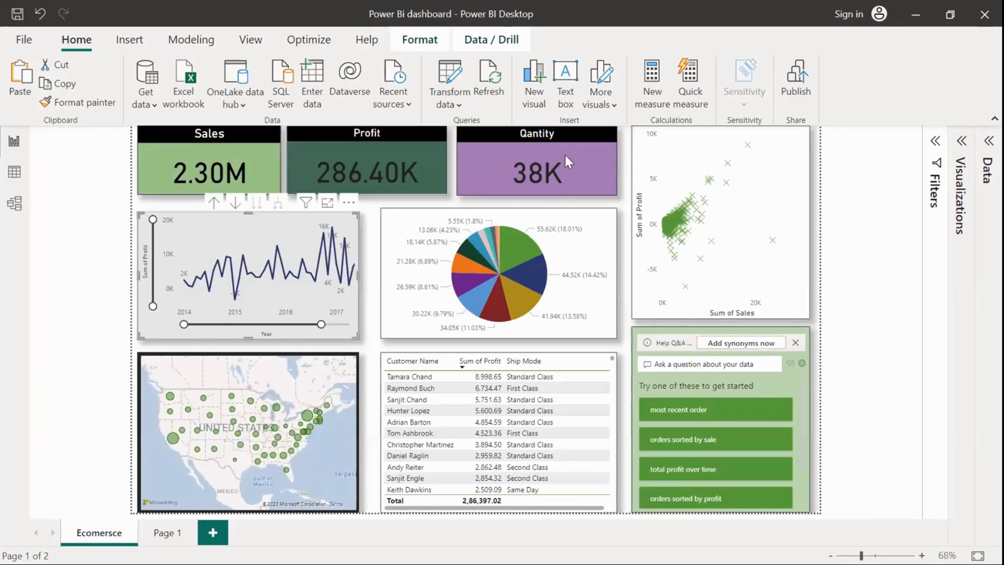
pyautogui.click(526, 168)
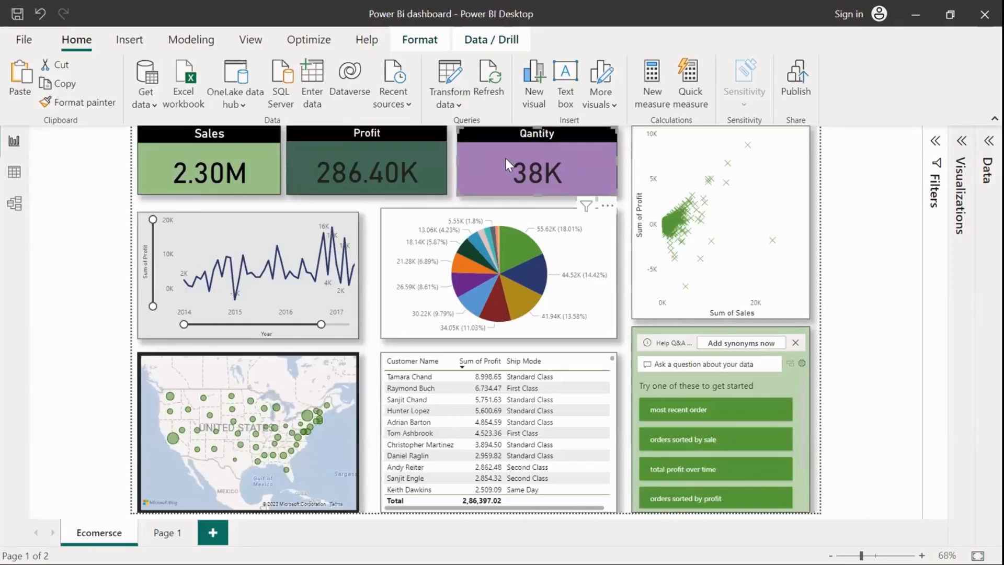
pyautogui.click(961, 141)
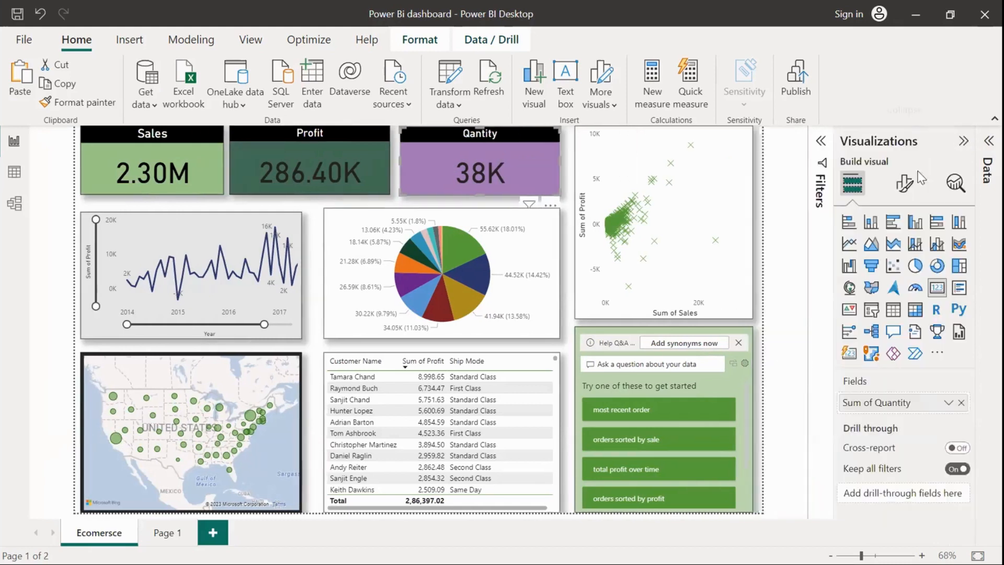
pyautogui.click(903, 184)
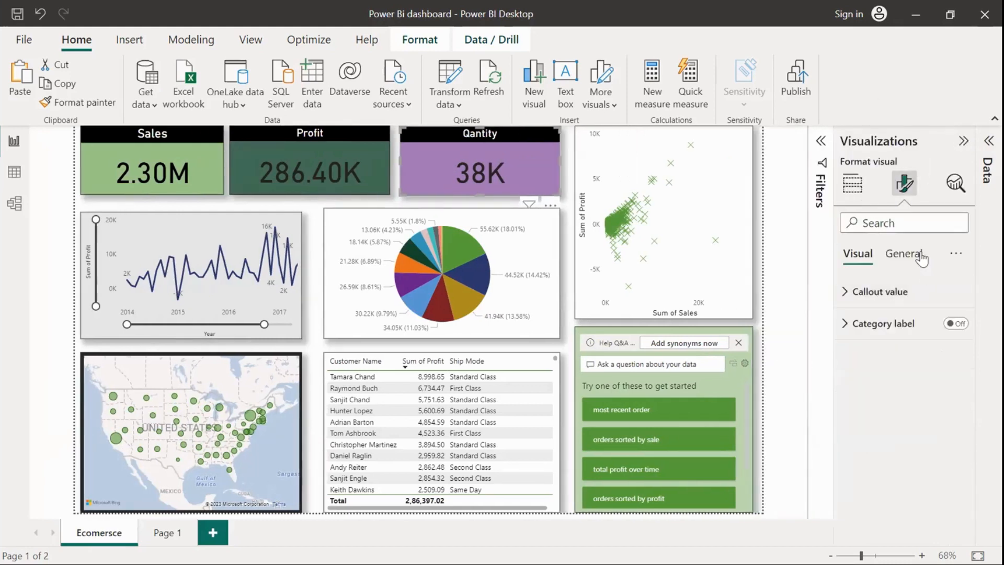
pyautogui.click(920, 254)
pyautogui.click(963, 141)
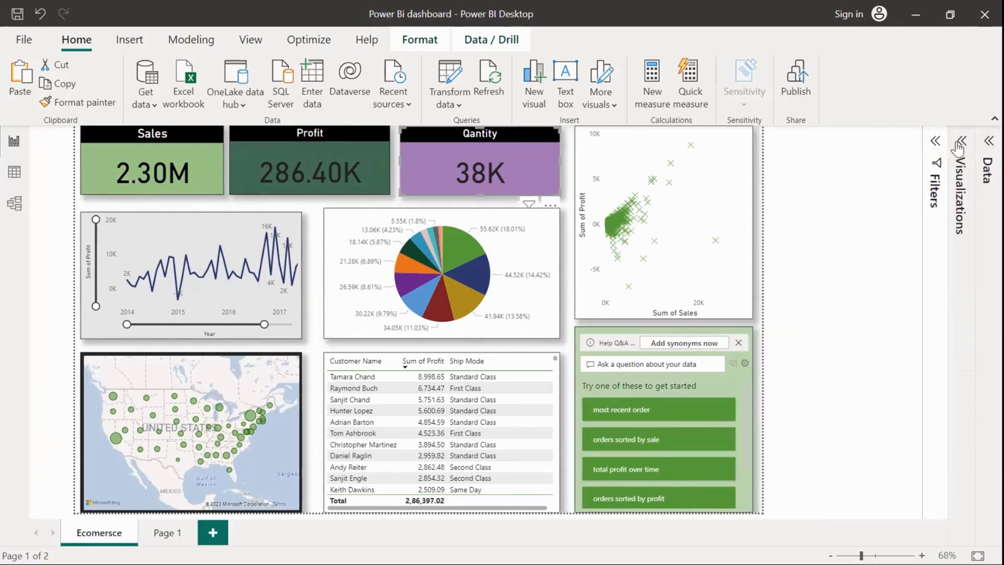
pyautogui.click(927, 10)
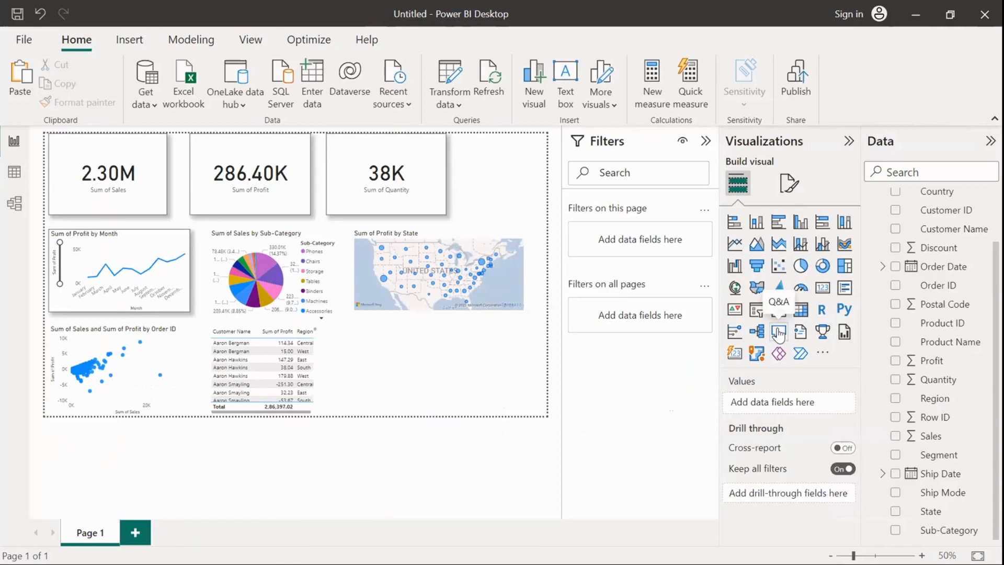
# - Add a Q&A visual below the state map, run its suggested question "most recent order", and look through the answer table
pyautogui.click(778, 331)
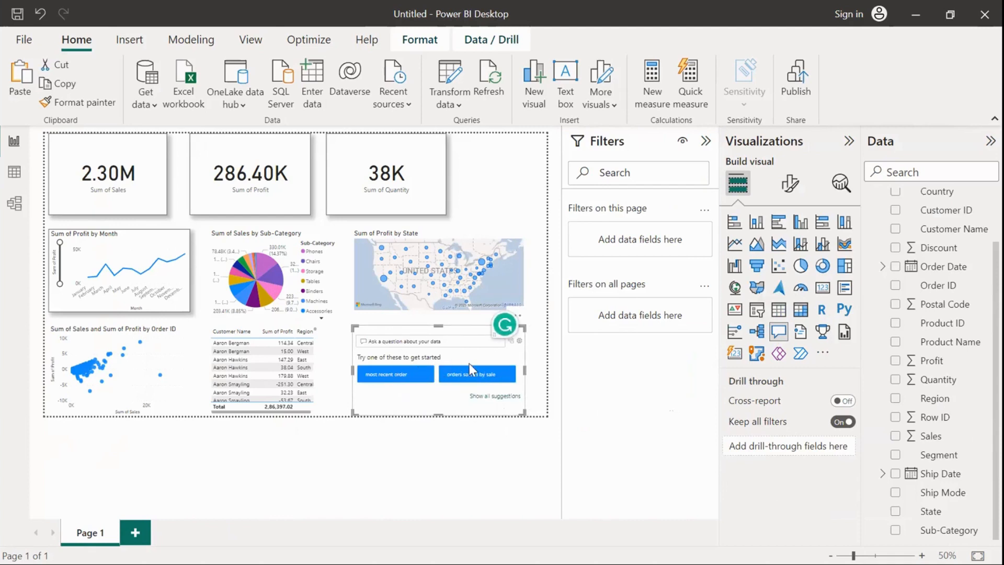
pyautogui.click(400, 383)
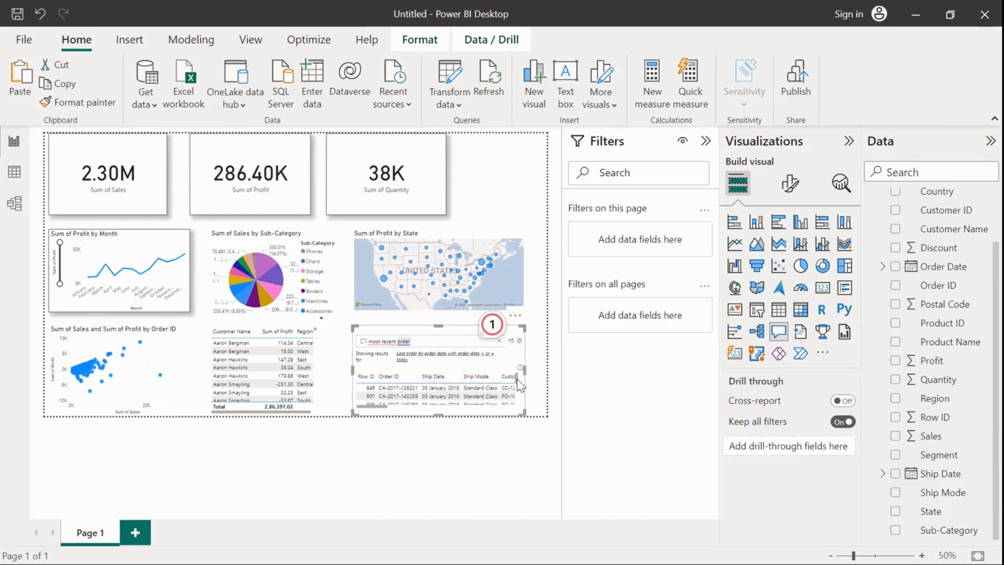
pyautogui.moveTo(515, 387); pyautogui.dragTo(516, 398)
pyautogui.click(531, 167)
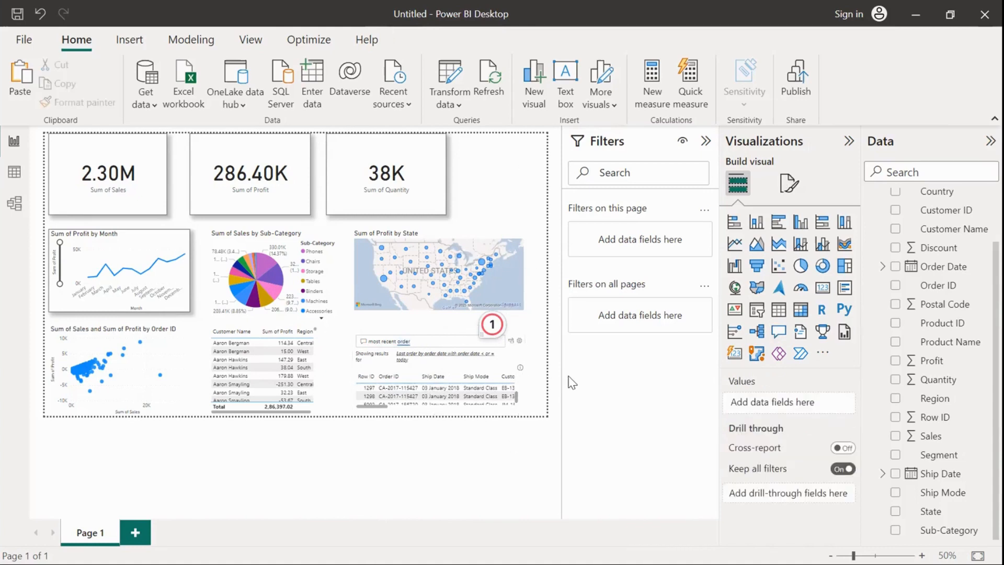
# - Collapse the Filters, Visualizations and Data panes and apply the Accessible City park theme to the report
pyautogui.click(706, 141)
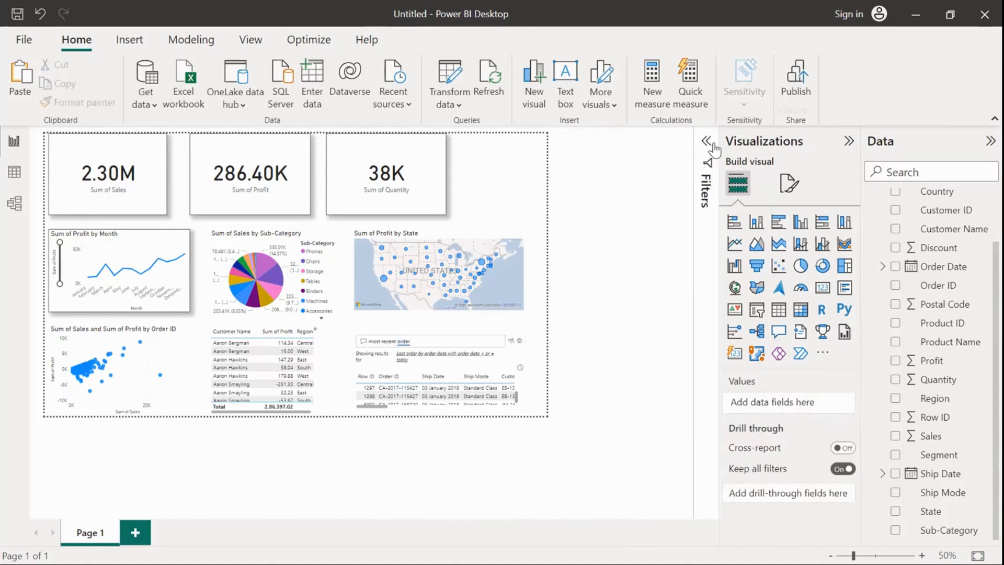
pyautogui.click(849, 141)
pyautogui.click(989, 142)
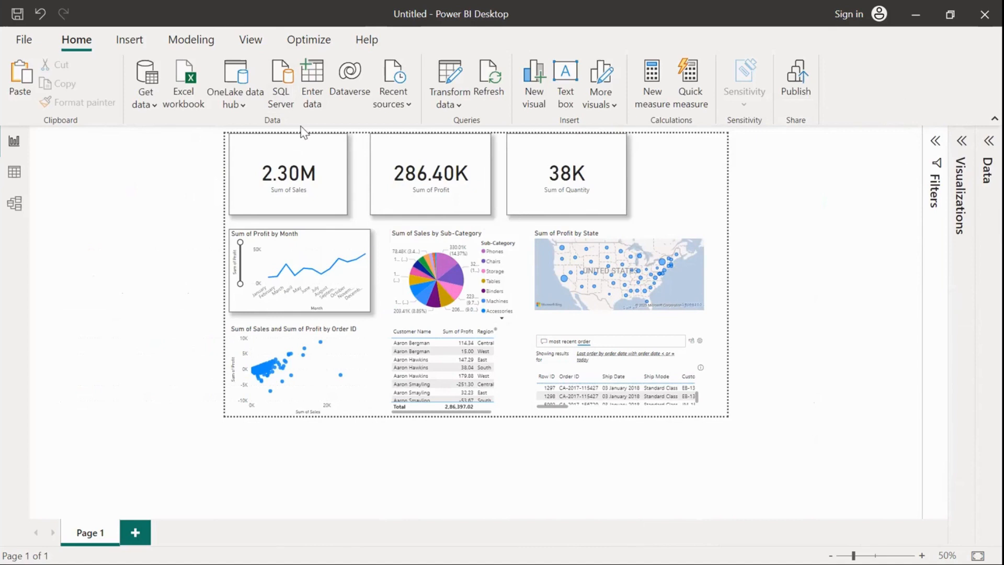
pyautogui.click(251, 40)
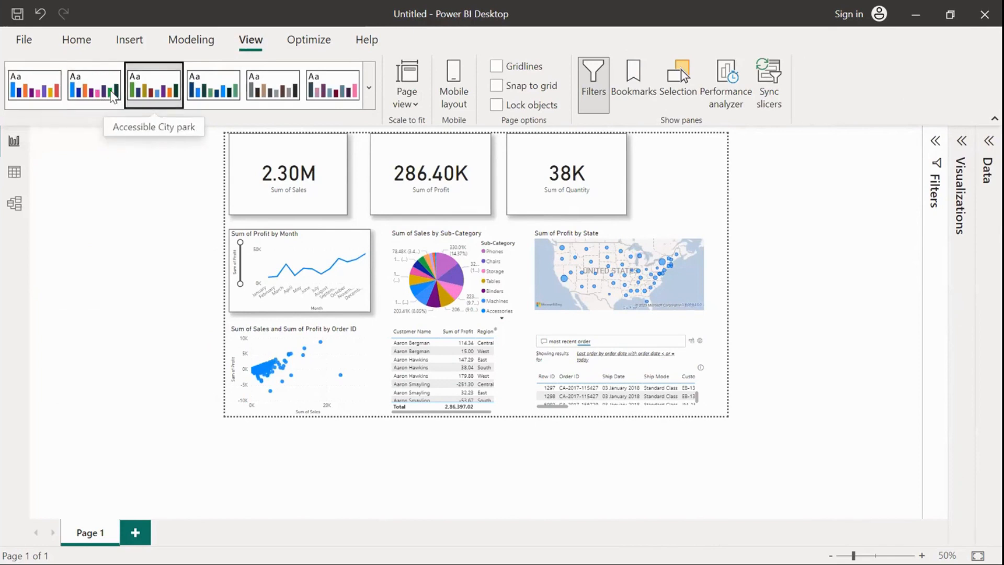
pyautogui.click(113, 97)
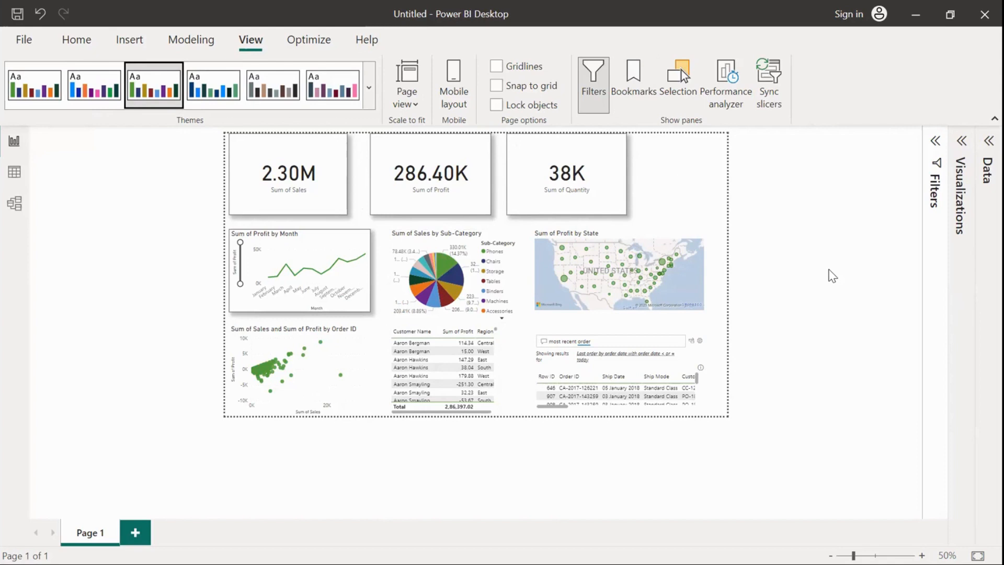
# - Minimize the untitled report and switch to the finished Power Bi dashboard report for comparison
pyautogui.click(916, 15)
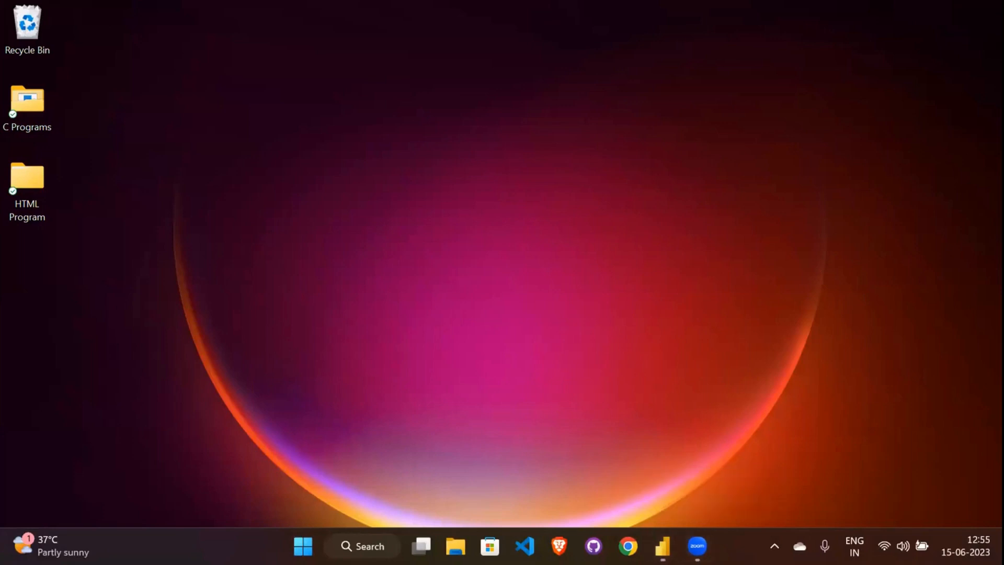
pyautogui.moveTo(663, 546)
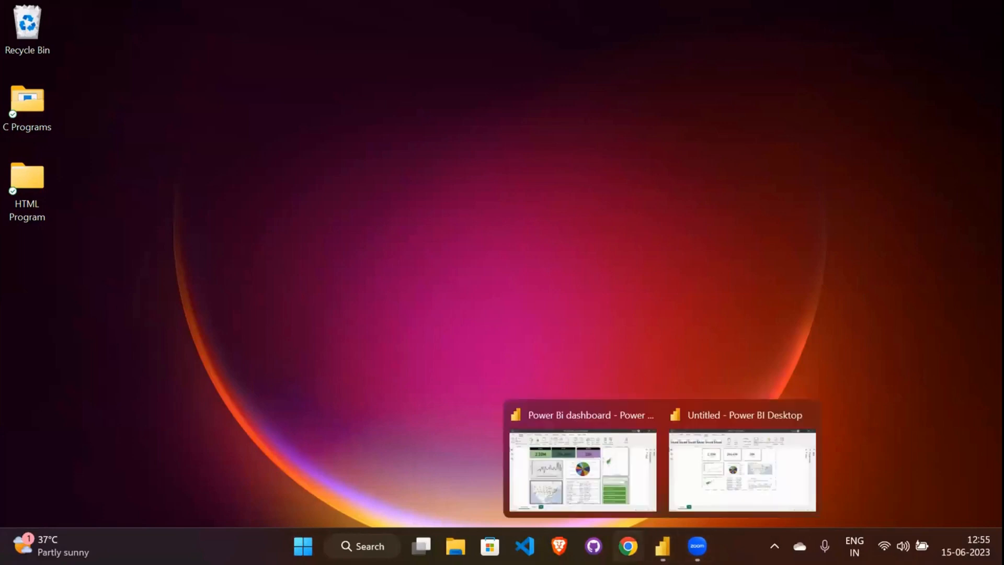
pyautogui.click(611, 484)
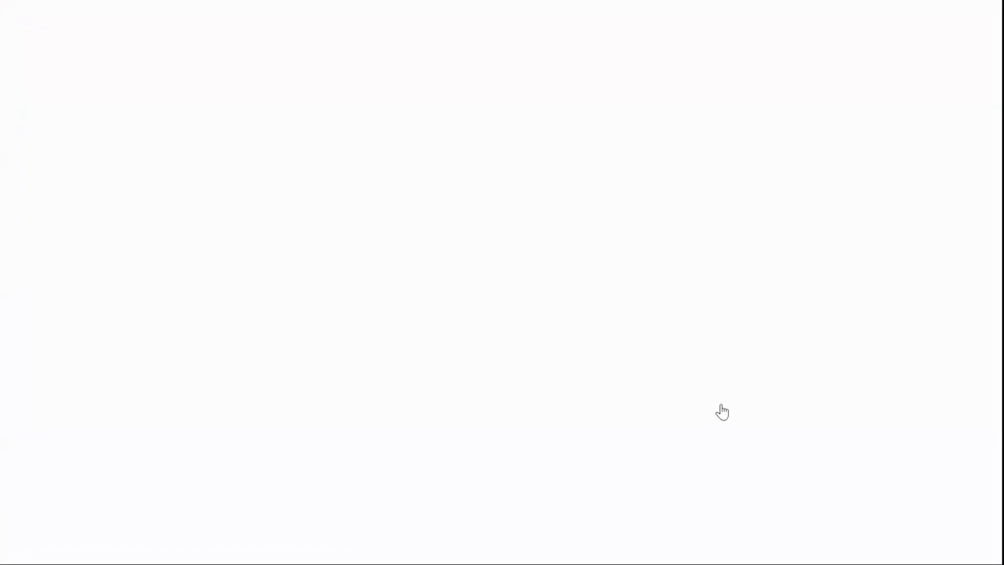